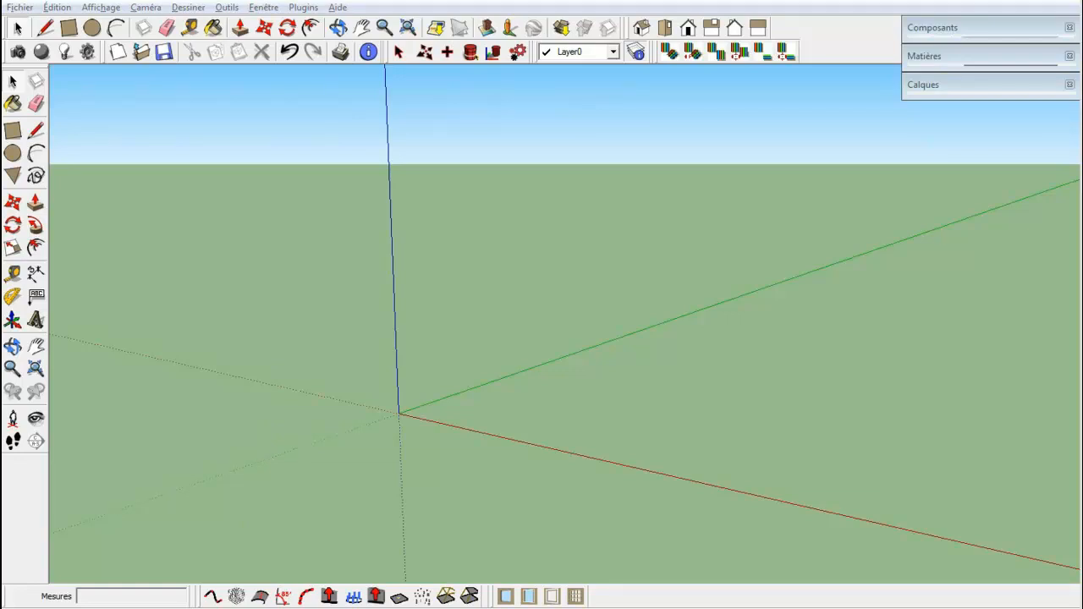
Examine the Lot de Plugins folder, including the Shaderlight and Tgi3D installers and the Ruby scripts in its Plugins subfolder.
{"action": "left_click", "coordinate": [150, 582]}
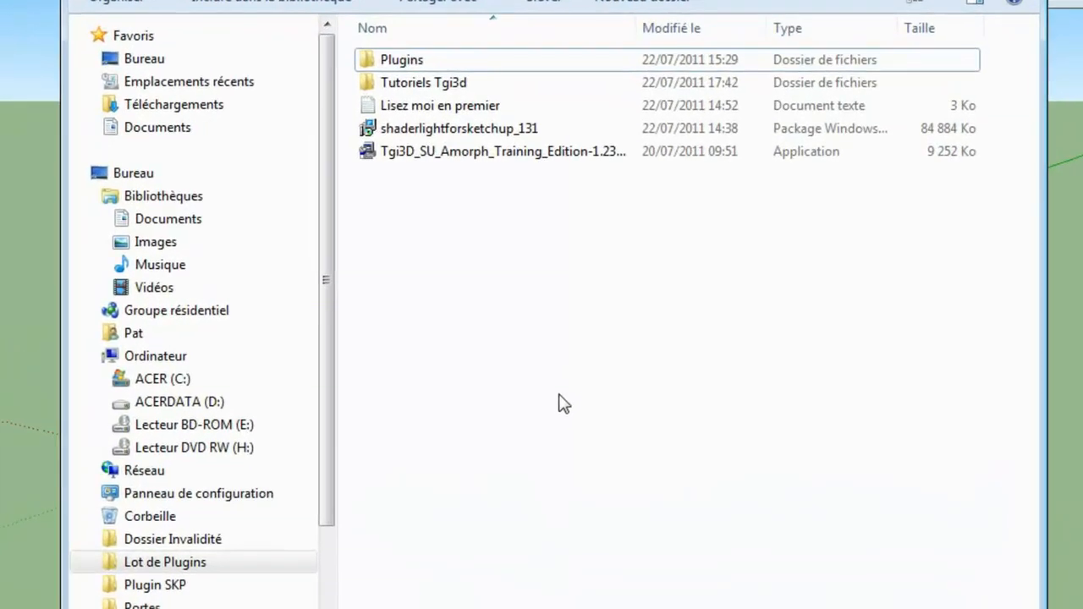
{"action": "left_click", "coordinate": [404, 133]}
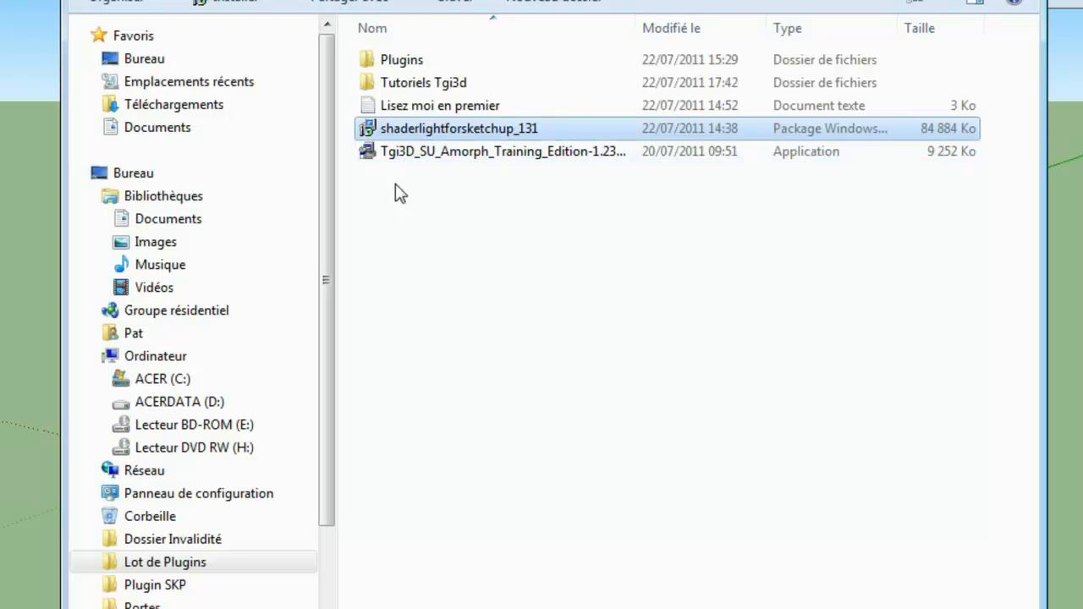
{"action": "left_click", "coordinate": [410, 160]}
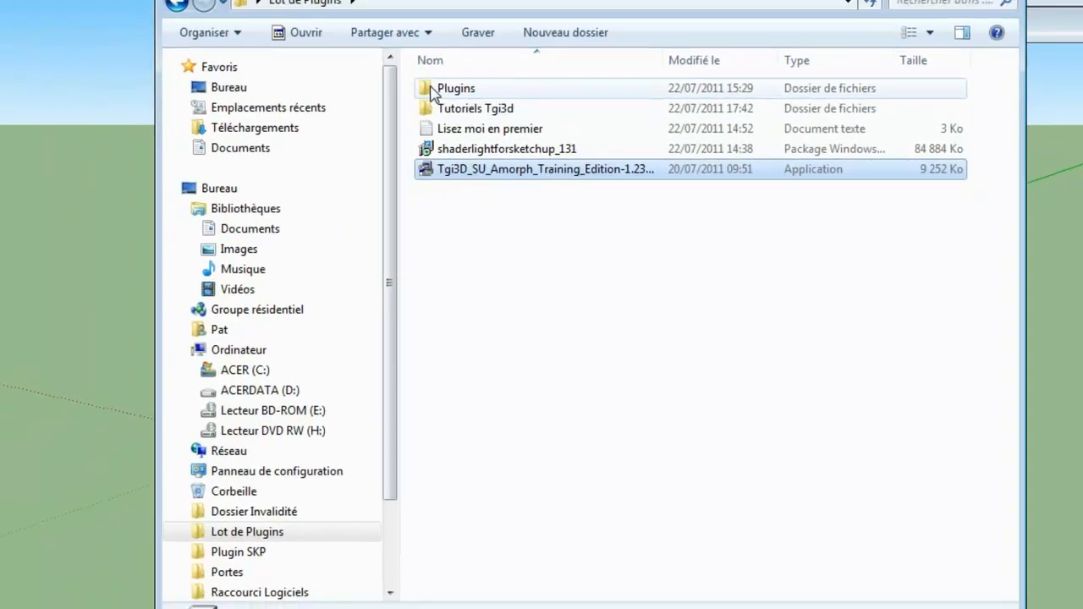
{"action": "left_click", "coordinate": [375, 67]}
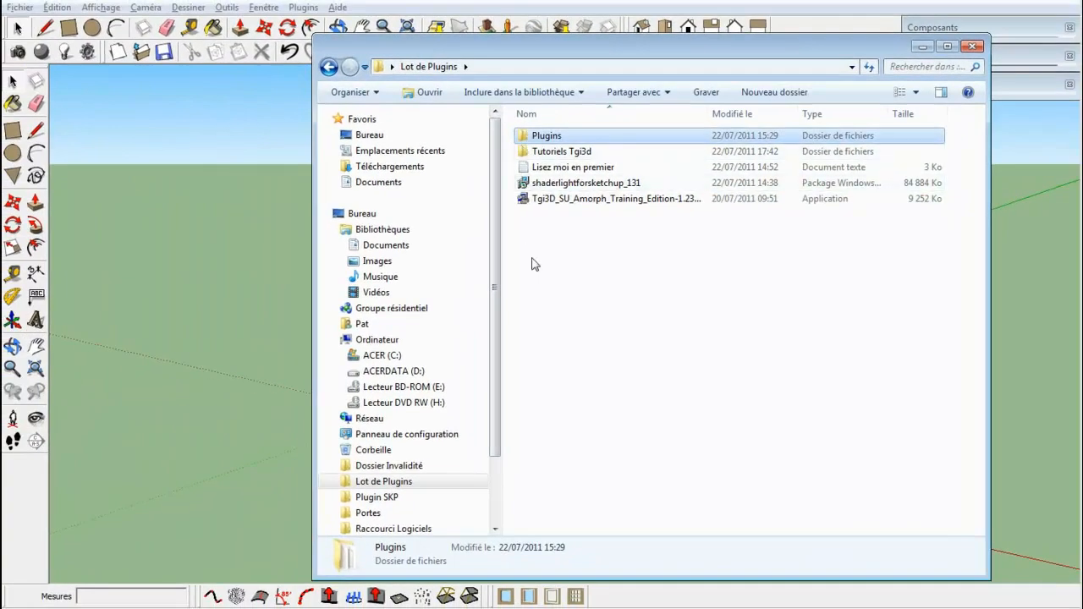
{"action": "double_click", "coordinate": [539, 137]}
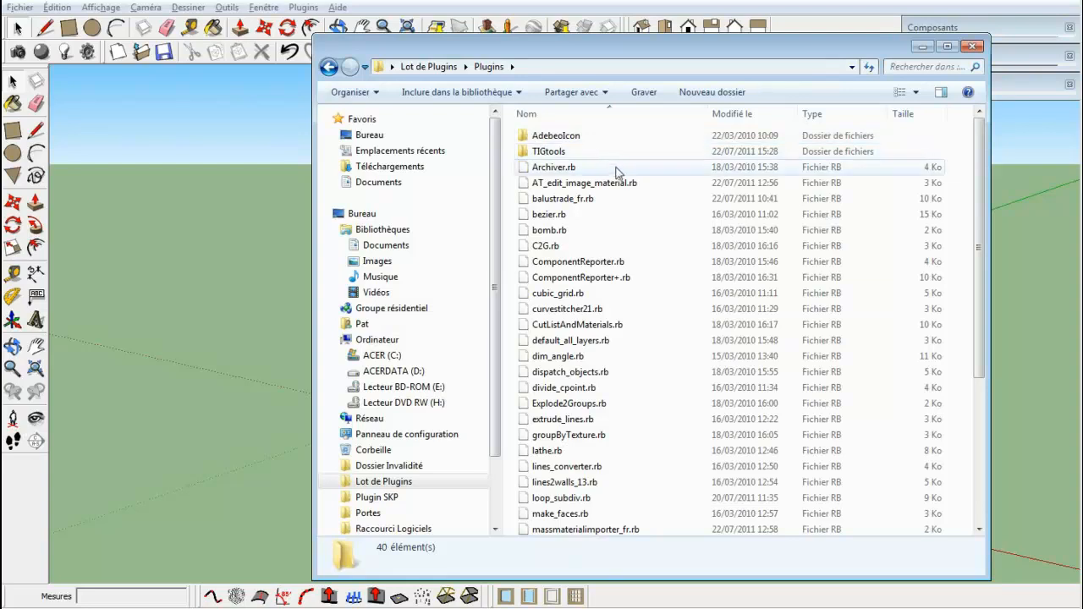
{"action": "scroll", "coordinate": [615, 180], "scroll_direction": "down", "scroll_amount": 5}
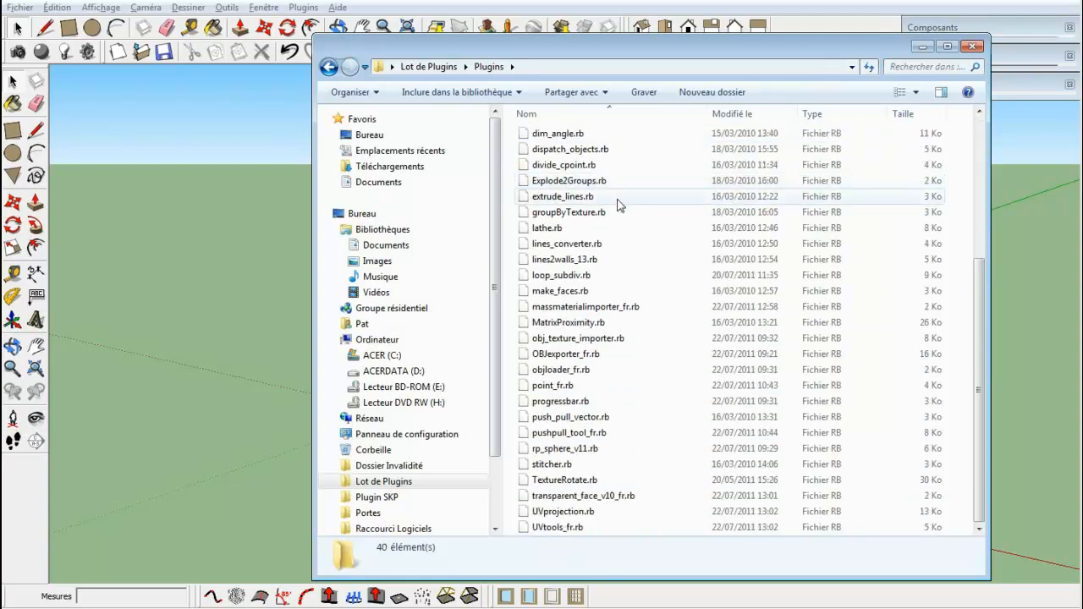
{"action": "scroll", "coordinate": [618, 206], "scroll_direction": "up", "scroll_amount": 5}
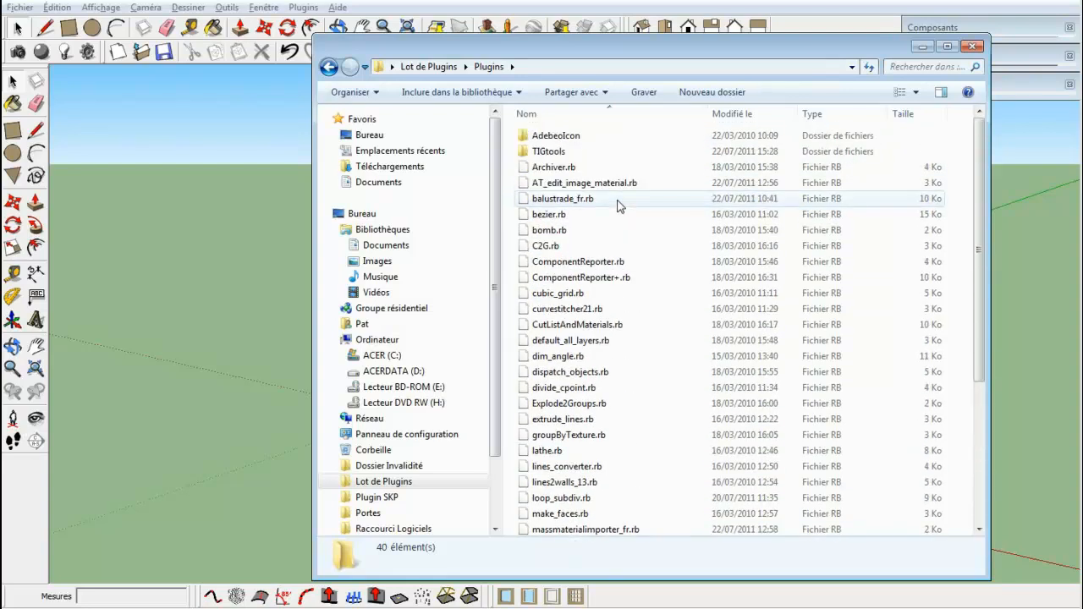
{"action": "left_click", "coordinate": [329, 67]}
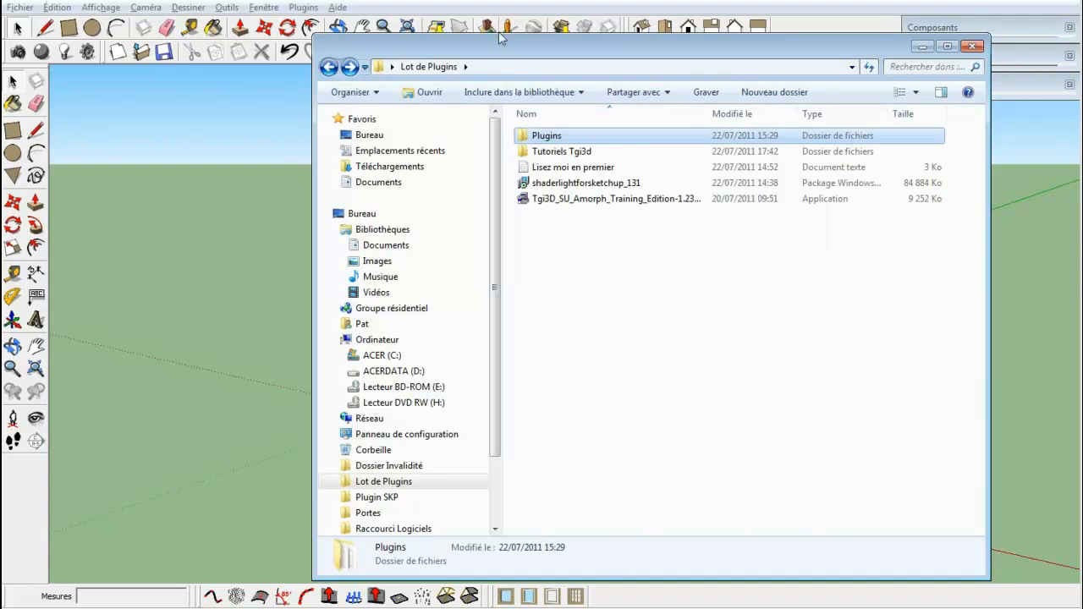
Locate the Plugins folder inside the Google SketchUp 8 program directory, and close both folder windows.
{"action": "mouse_move", "coordinate": [500, 52]}
{"action": "left_mouse_down"}
{"action": "mouse_move", "coordinate": [297, 67]}
{"action": "mouse_move", "coordinate": [180, 55]}
{"action": "left_mouse_up"}
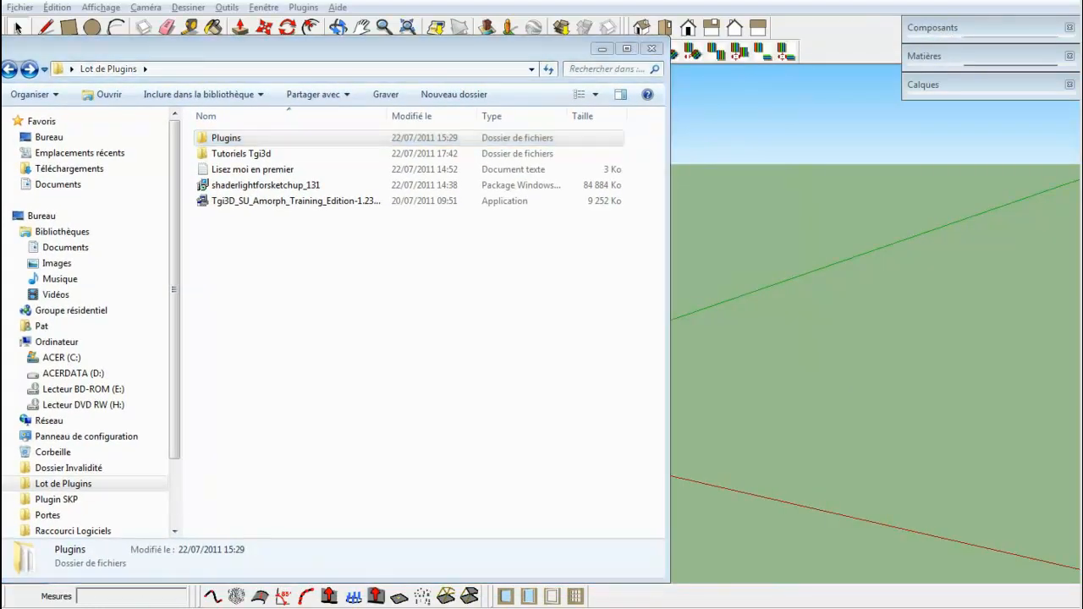
{"action": "key", "text": "alt+Tab"}
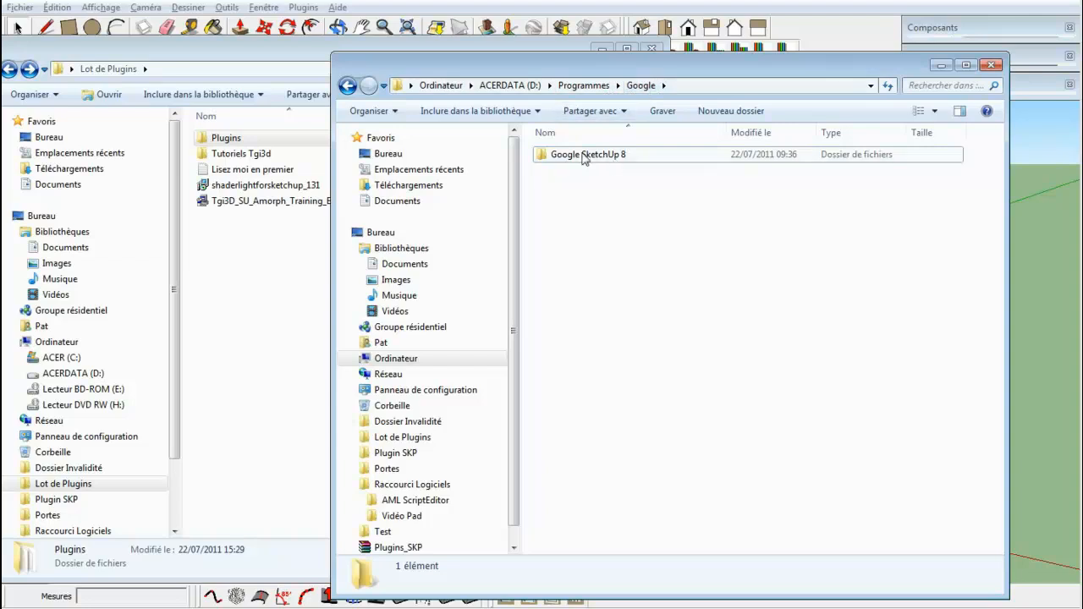
{"action": "double_click", "coordinate": [544, 159]}
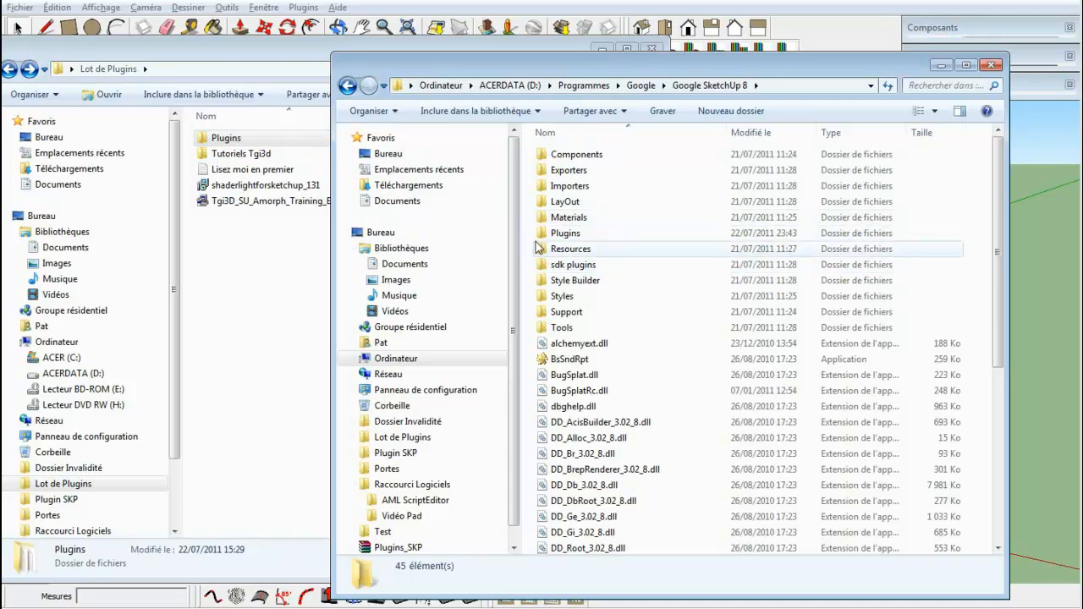
{"action": "left_click", "coordinate": [992, 66]}
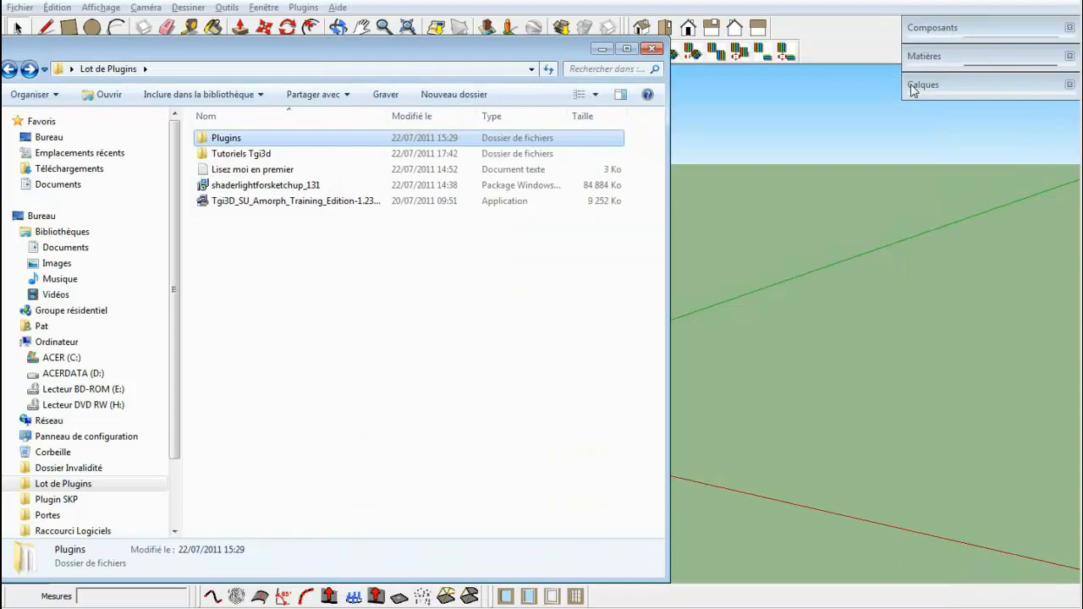
{"action": "left_click", "coordinate": [654, 50]}
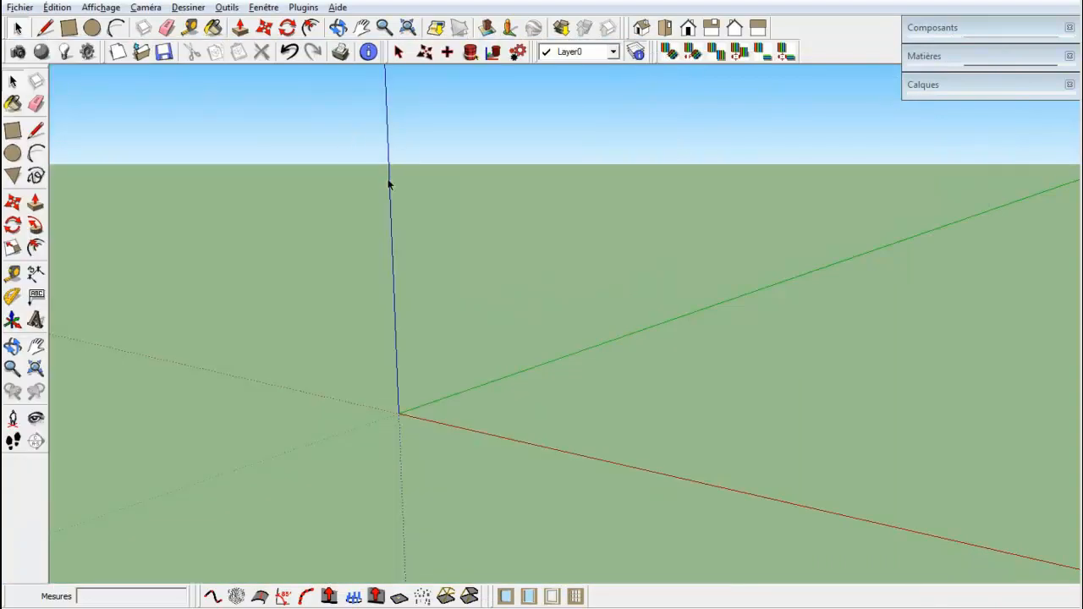
Examine the available toolbars and the extra file, modelling and tool commands supplied by the installed plugins.
{"action": "left_click", "coordinate": [101, 8]}
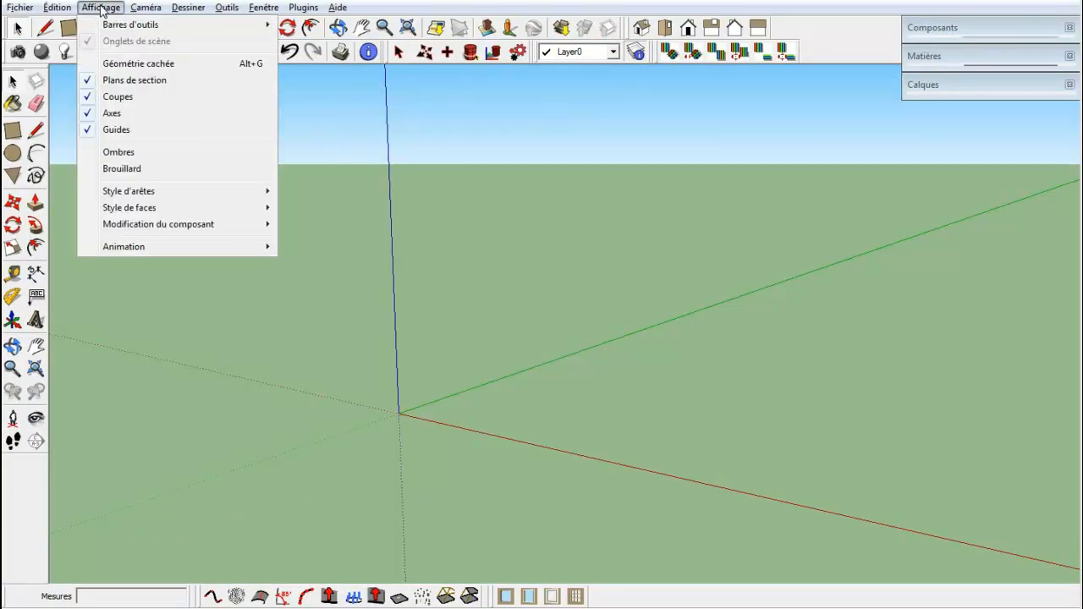
{"action": "mouse_move", "coordinate": [127, 26]}
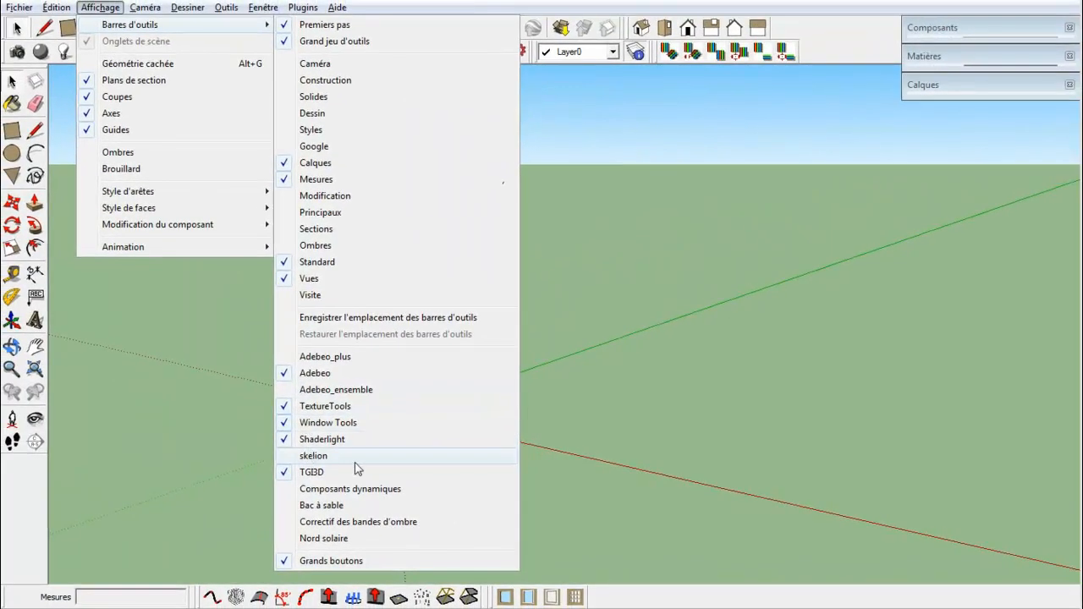
{"action": "left_click", "coordinate": [639, 219]}
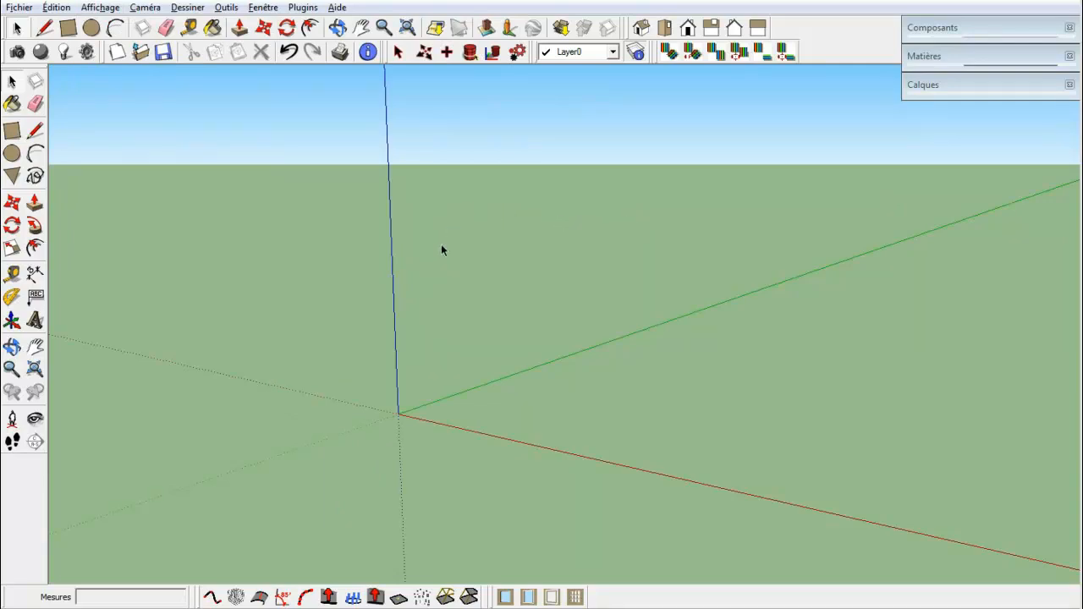
{"action": "left_click", "coordinate": [15, 9]}
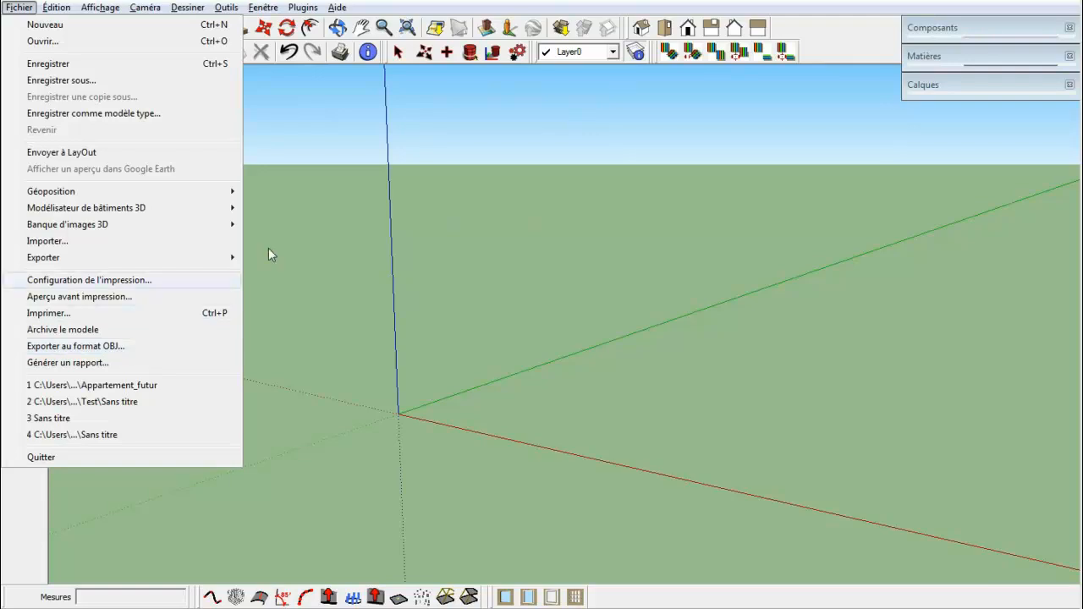
{"action": "mouse_move", "coordinate": [298, 9]}
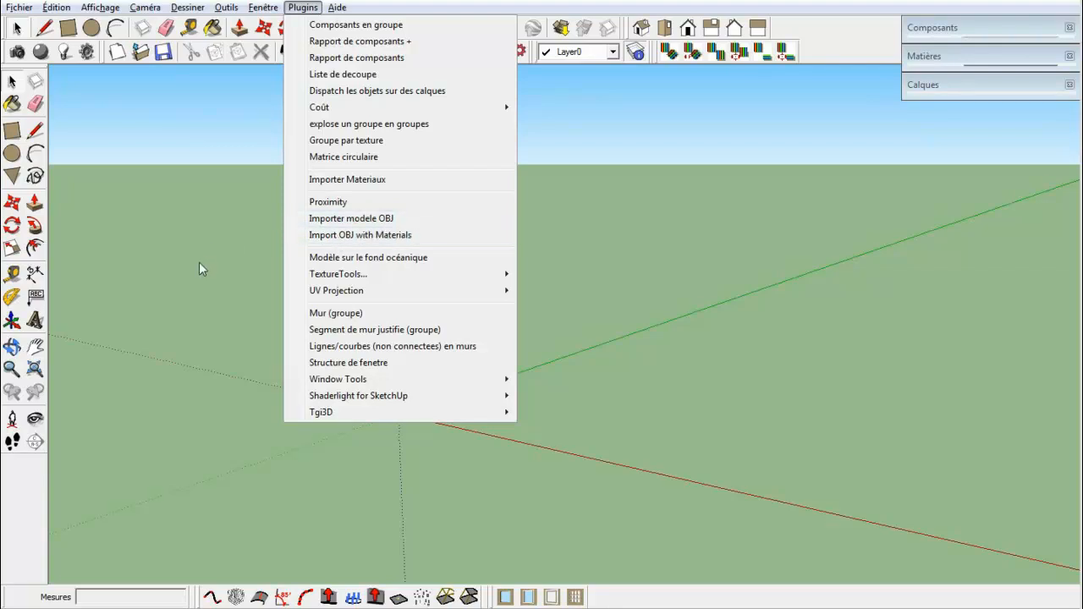
{"action": "mouse_move", "coordinate": [226, 10]}
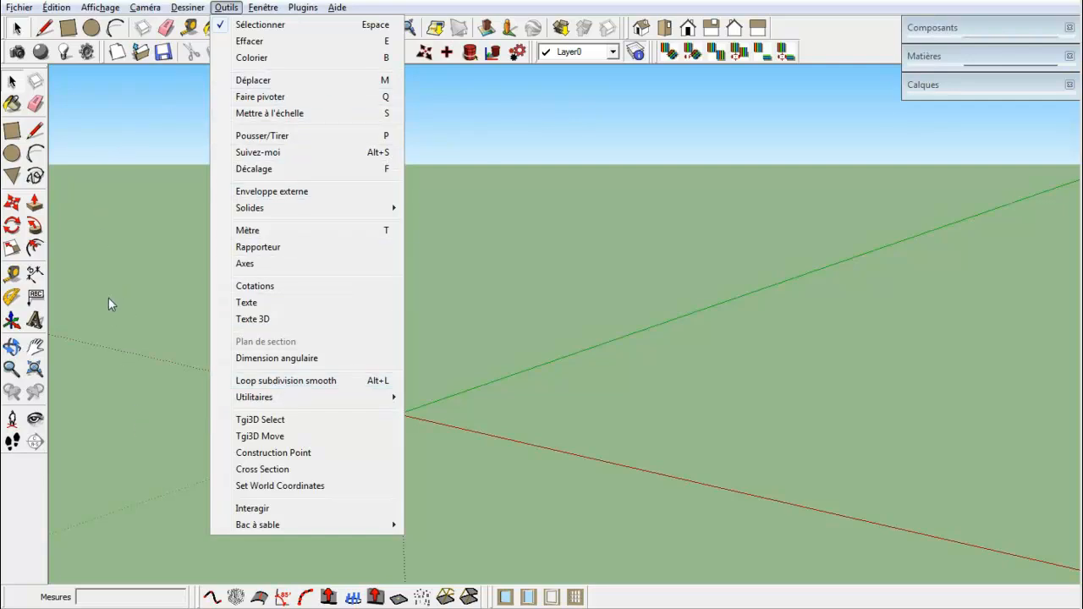
{"action": "left_click", "coordinate": [568, 272]}
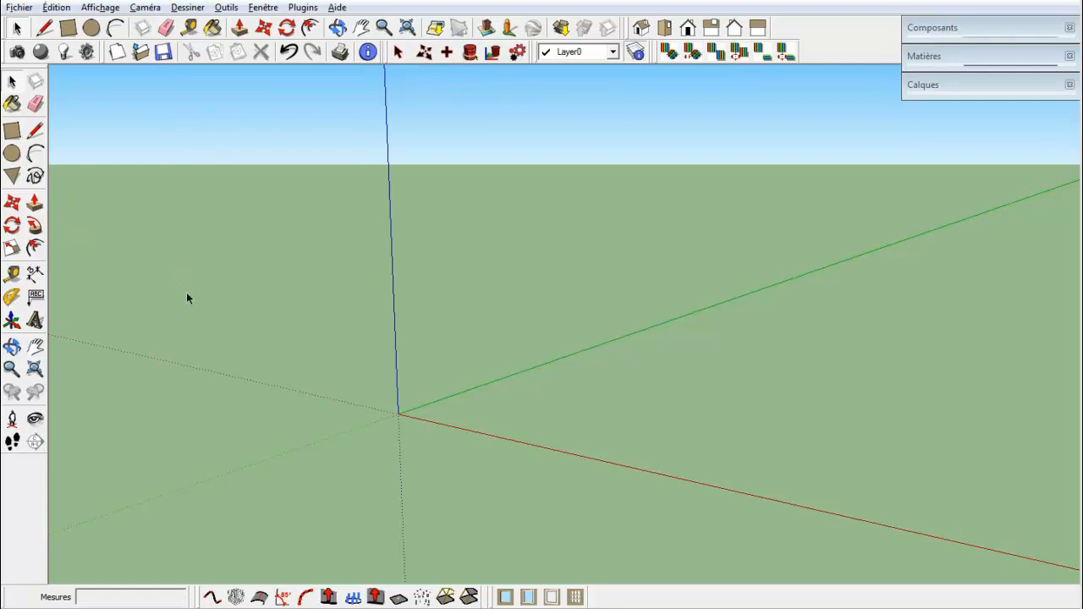
Draw a 24-sided circle with a radius of about 0.39 m on the ground, centred on the origin.
{"action": "key", "text": "c"}
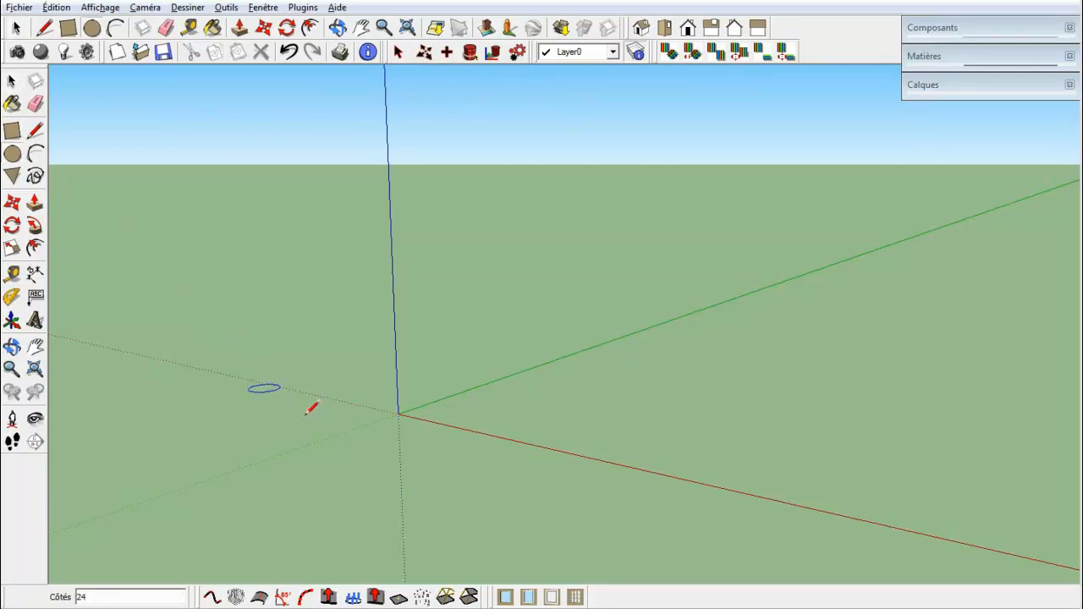
{"action": "left_click", "coordinate": [399, 414]}
{"action": "left_click", "coordinate": [430, 403]}
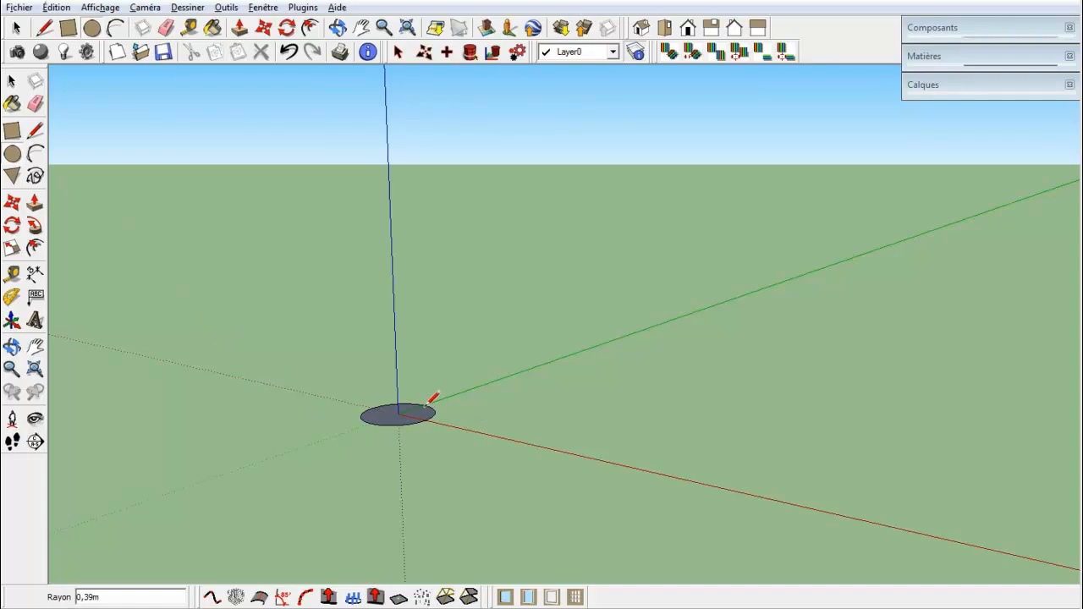
{"action": "key", "text": "space"}
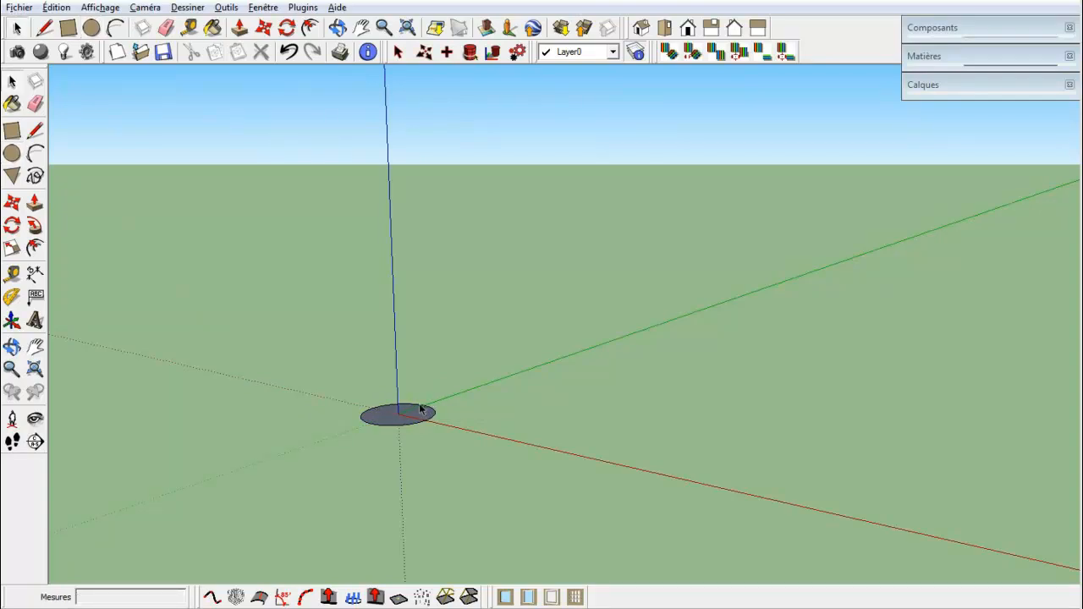
Push/Pull the circular face upward about 1.17 m to form a cylinder.
{"action": "key", "text": "p"}
{"action": "left_click", "coordinate": [409, 415]}
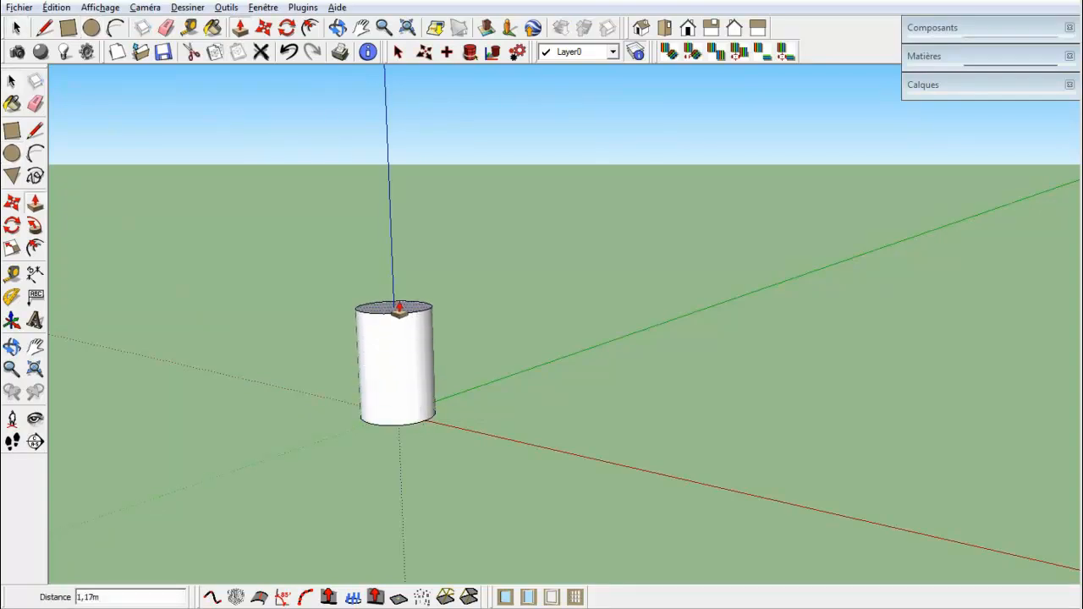
{"action": "left_click", "coordinate": [399, 309]}
Delete the cylinder's top face to leave it open.
{"action": "middle_click_drag", "start_coordinate": [398, 306], "coordinate": [444, 474]}
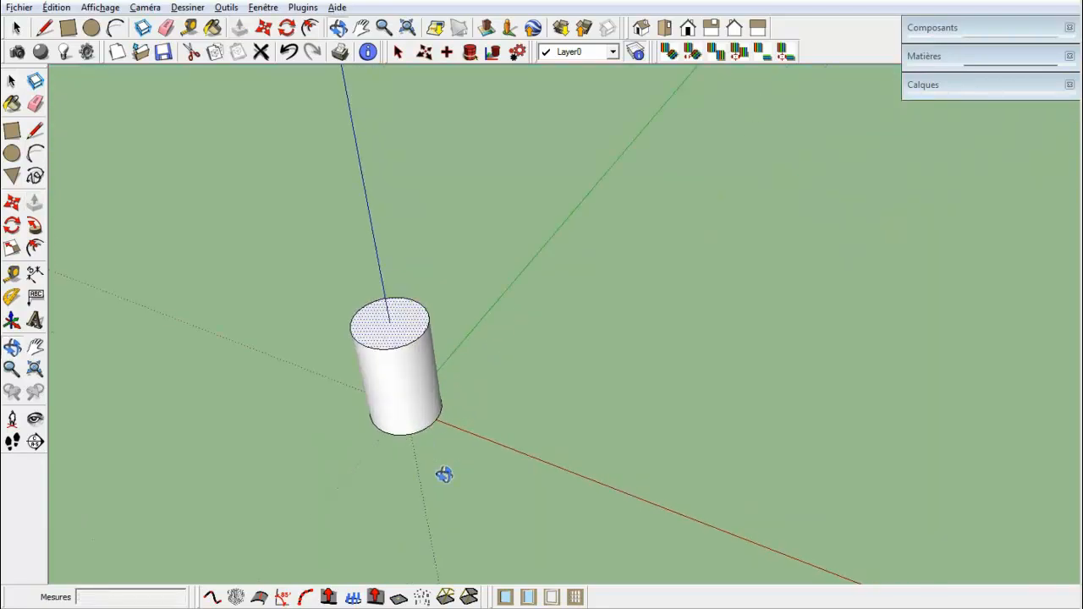
{"action": "key", "text": "space"}
{"action": "left_click", "coordinate": [388, 334]}
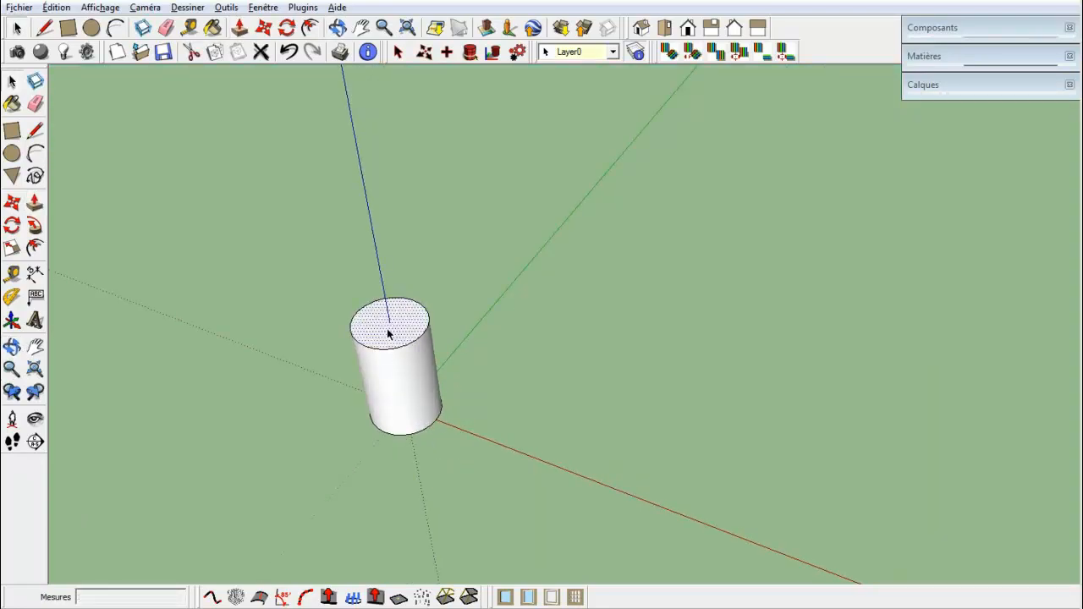
{"action": "key", "text": "Delete"}
Turn on the display of hidden geometry to reveal the cylinder's facet edges.
{"action": "middle_click_drag", "start_coordinate": [376, 362], "coordinate": [372, 207]}
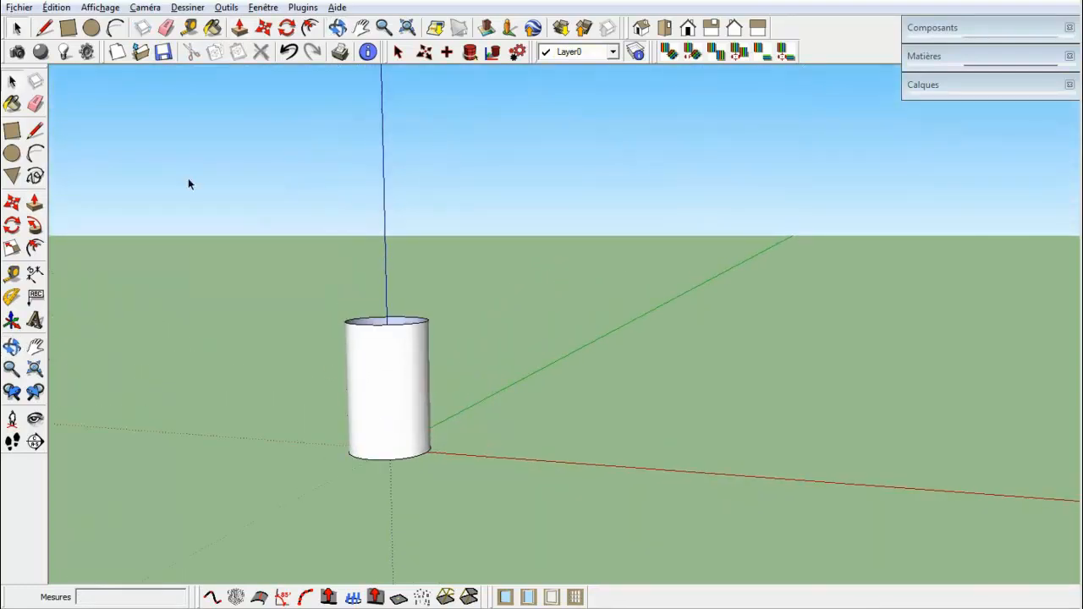
{"action": "left_click", "coordinate": [102, 7]}
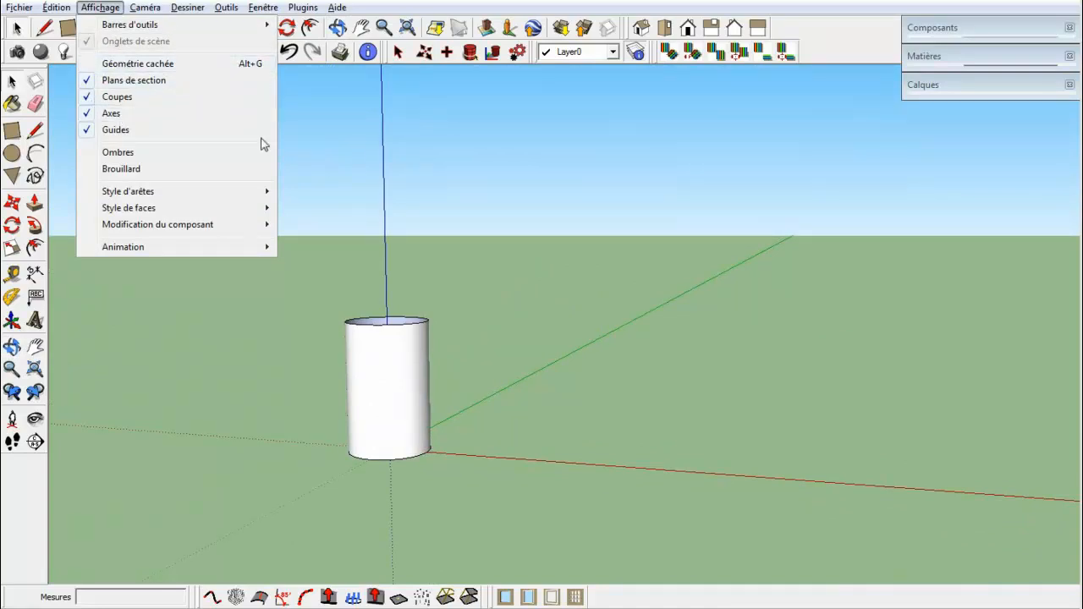
{"action": "left_click", "coordinate": [108, 66]}
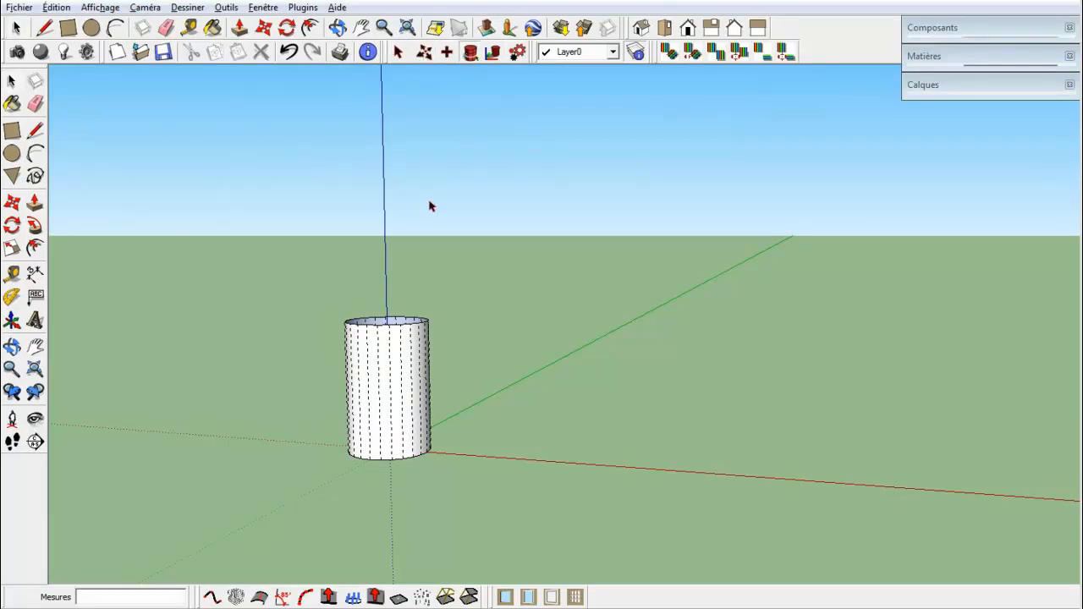
Cut a horizontal loop around the cylinder near its base with the Tgi3D Cross Section tool.
{"action": "left_click", "coordinate": [392, 443]}
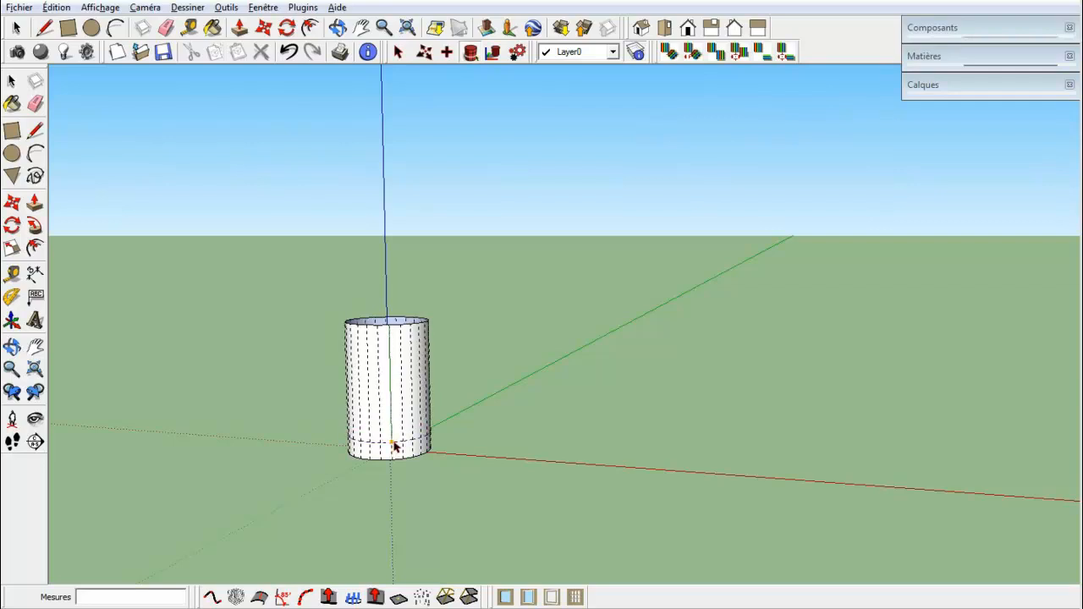
{"action": "scroll", "coordinate": [393, 446], "scroll_direction": "up", "scroll_amount": 5}
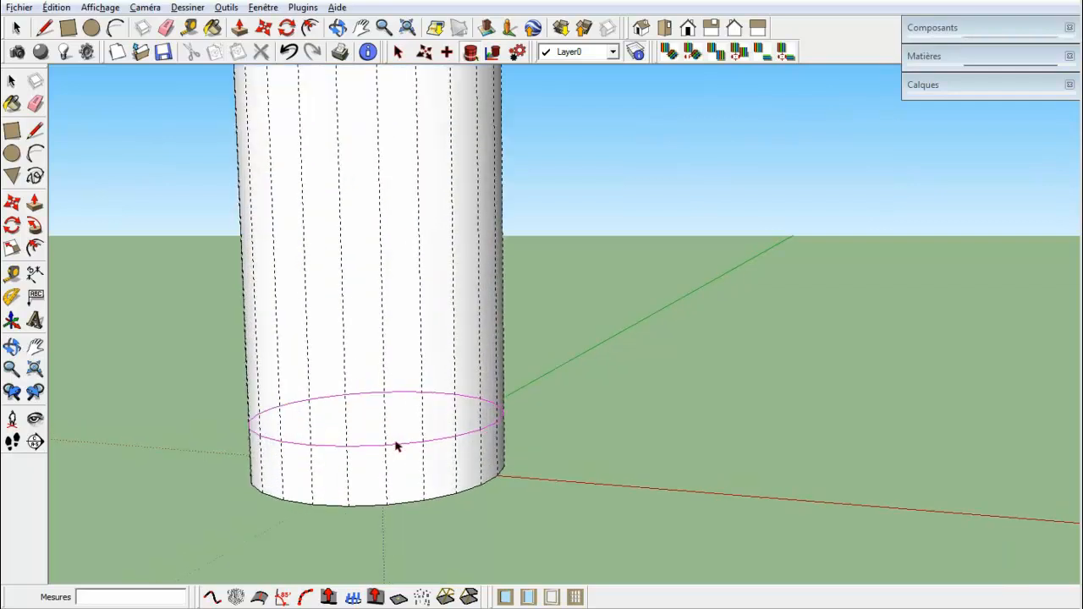
{"action": "left_click", "coordinate": [395, 446]}
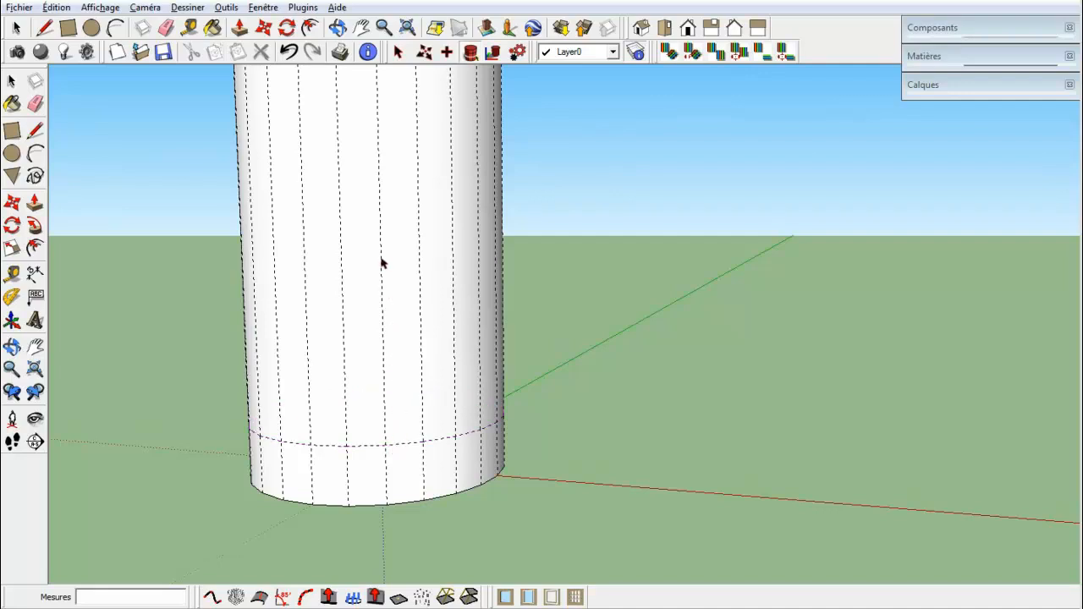
Slide the cross-section loop about 0.02 m down toward the cylinder's base.
{"action": "left_click", "coordinate": [401, 450]}
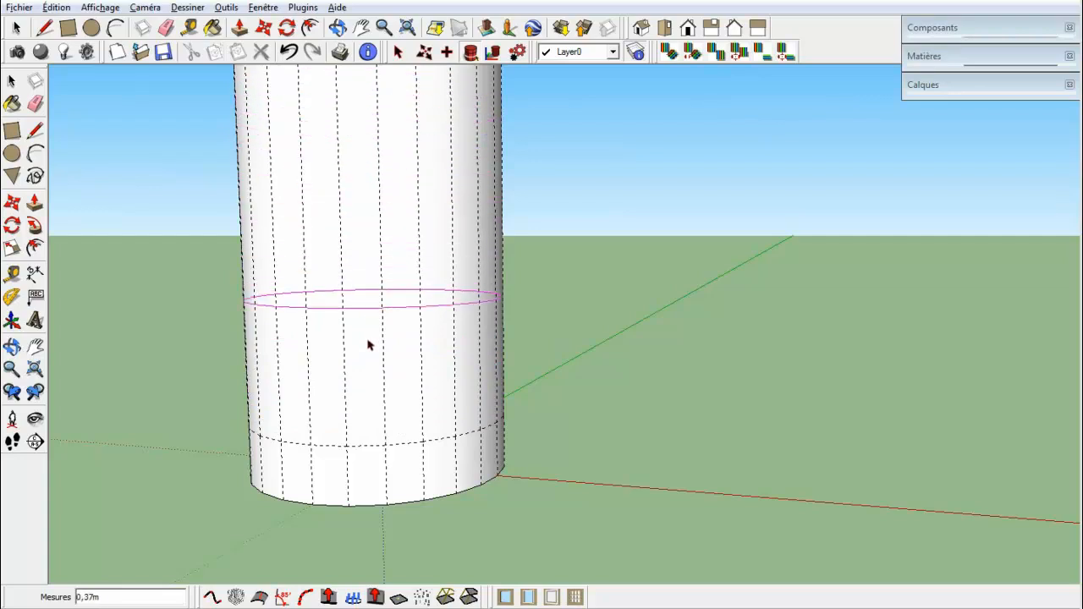
{"action": "left_click", "coordinate": [367, 457]}
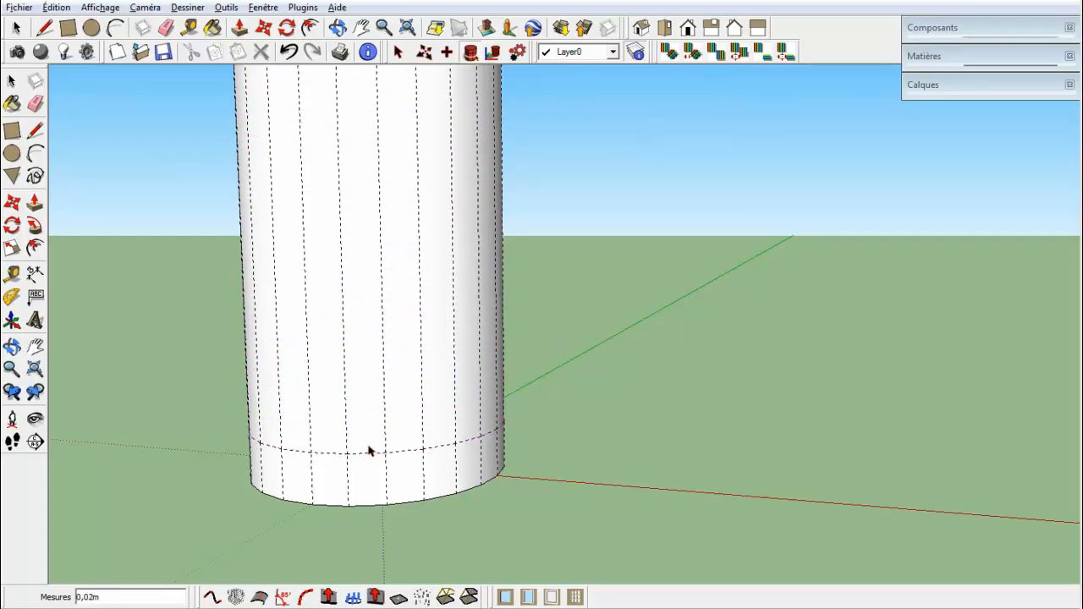
{"action": "scroll", "coordinate": [369, 451], "scroll_direction": "down", "scroll_amount": 5}
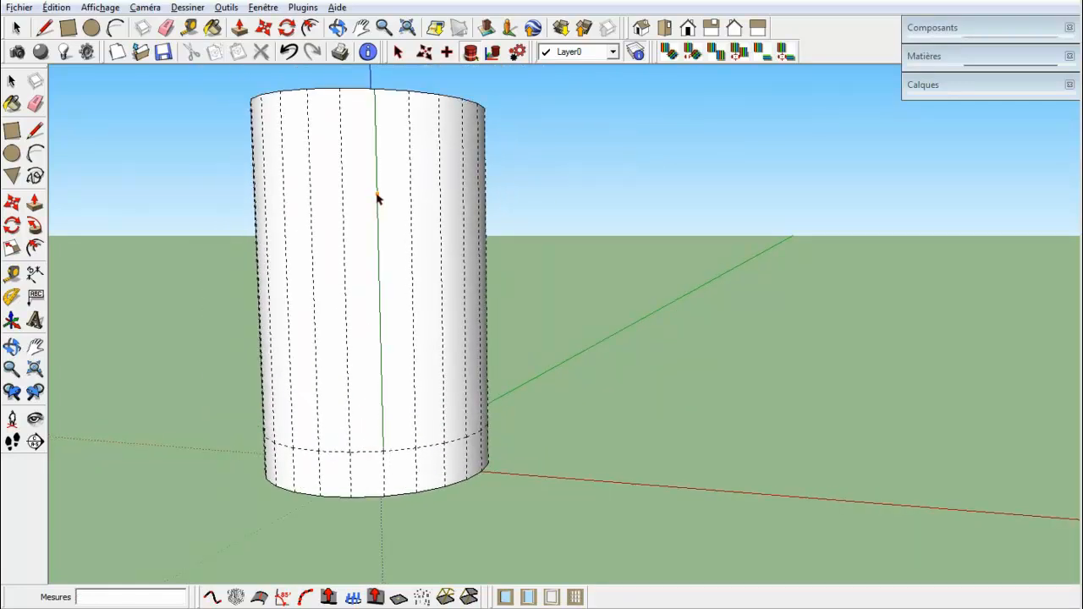
Cut a second horizontal loop above the cylinder's mid-height and scale the lower loop inward into a narrow neck above the base.
{"action": "left_click", "coordinate": [379, 237]}
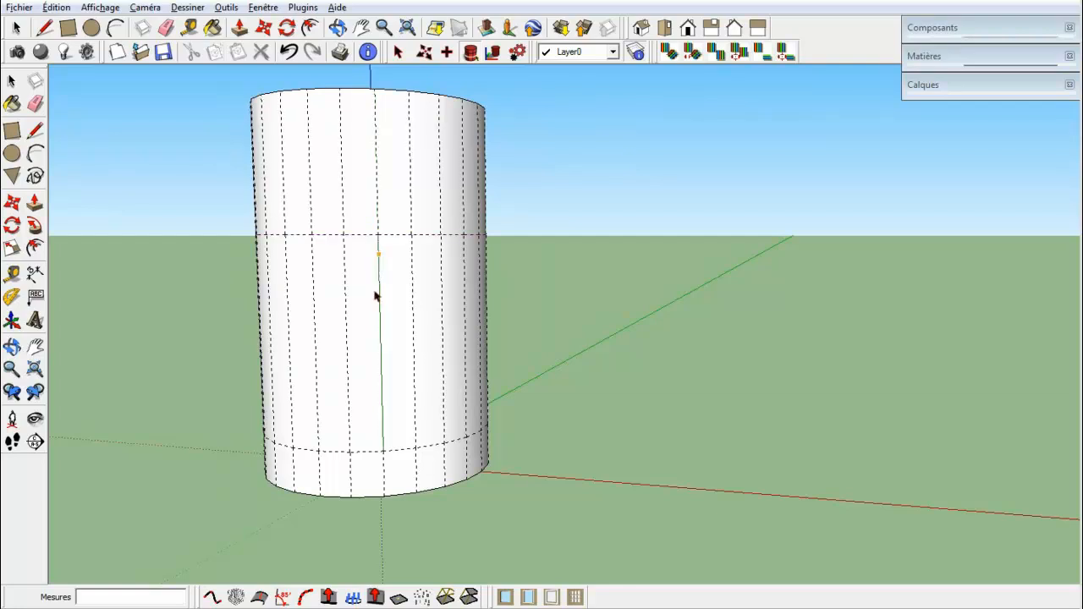
{"action": "left_click", "coordinate": [403, 454]}
{"action": "left_click", "coordinate": [382, 423]}
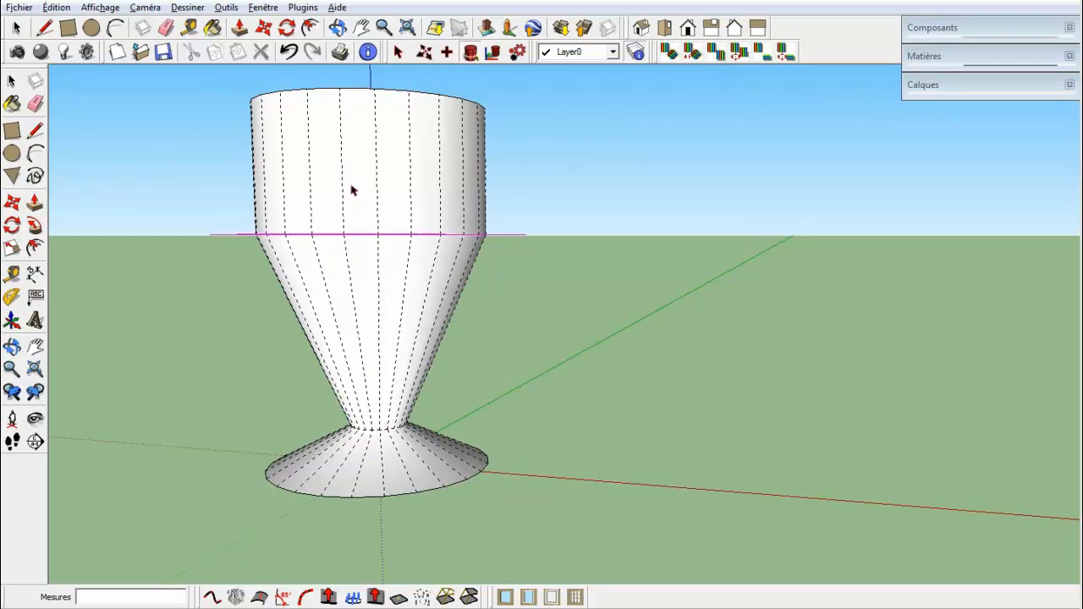
Scale the upper loop and then the lower loop inward to form a slender stem between a conical cup and the foot.
{"action": "left_click", "coordinate": [352, 272]}
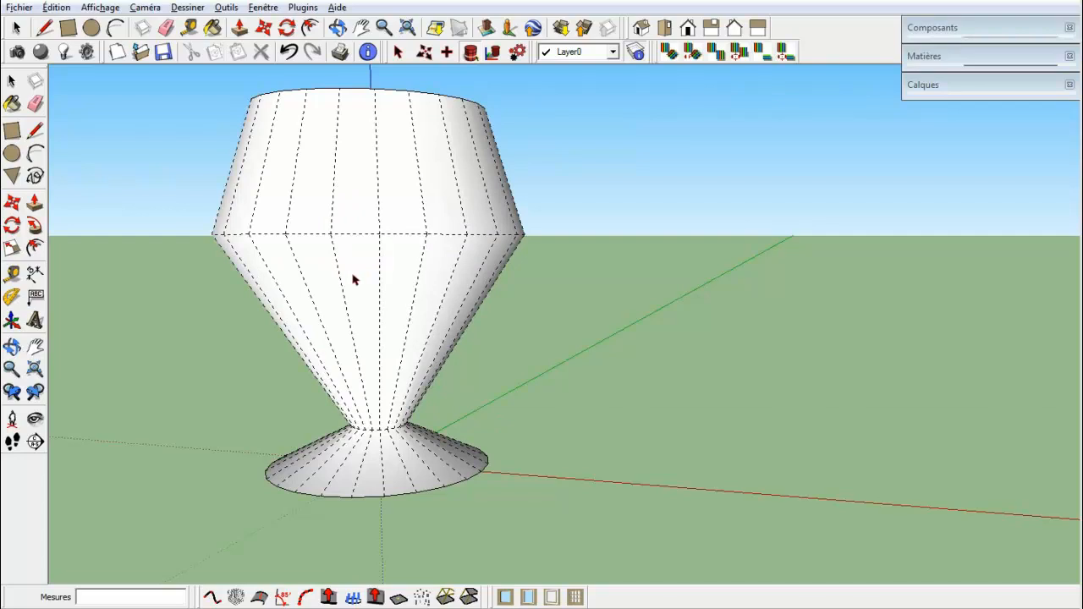
{"action": "middle_click_drag", "start_coordinate": [358, 280], "coordinate": [436, 355]}
{"action": "left_click", "coordinate": [394, 288]}
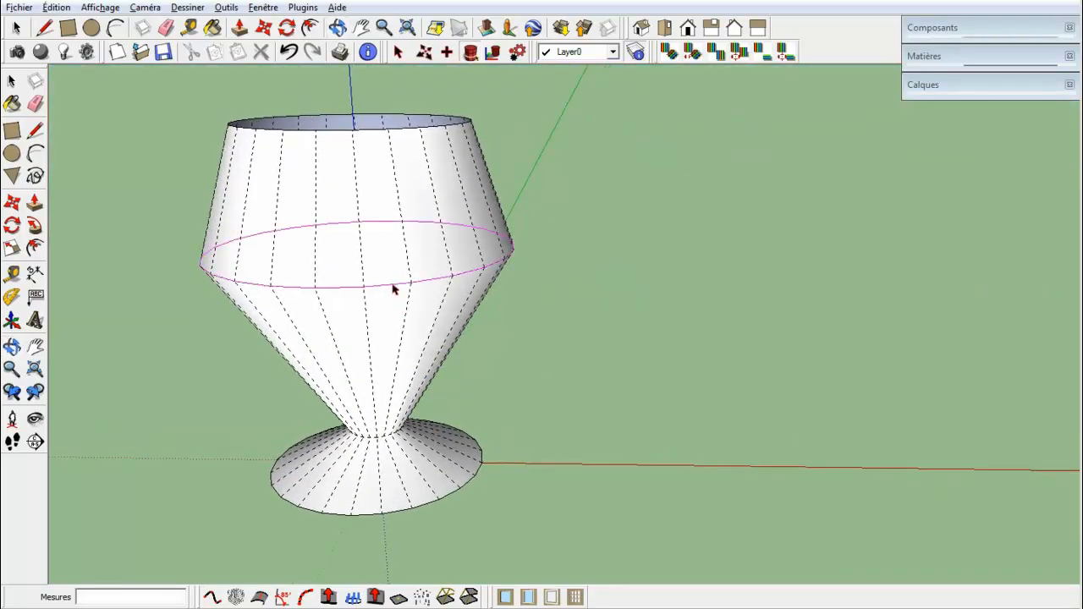
{"action": "left_click", "coordinate": [363, 230]}
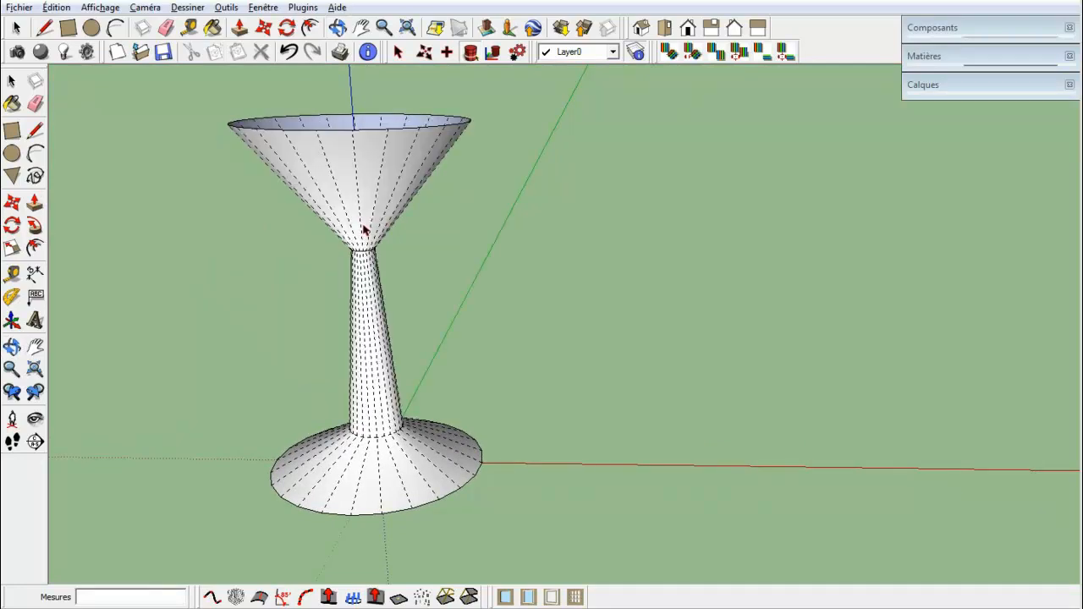
{"action": "left_click", "coordinate": [384, 438]}
{"action": "left_click", "coordinate": [380, 433]}
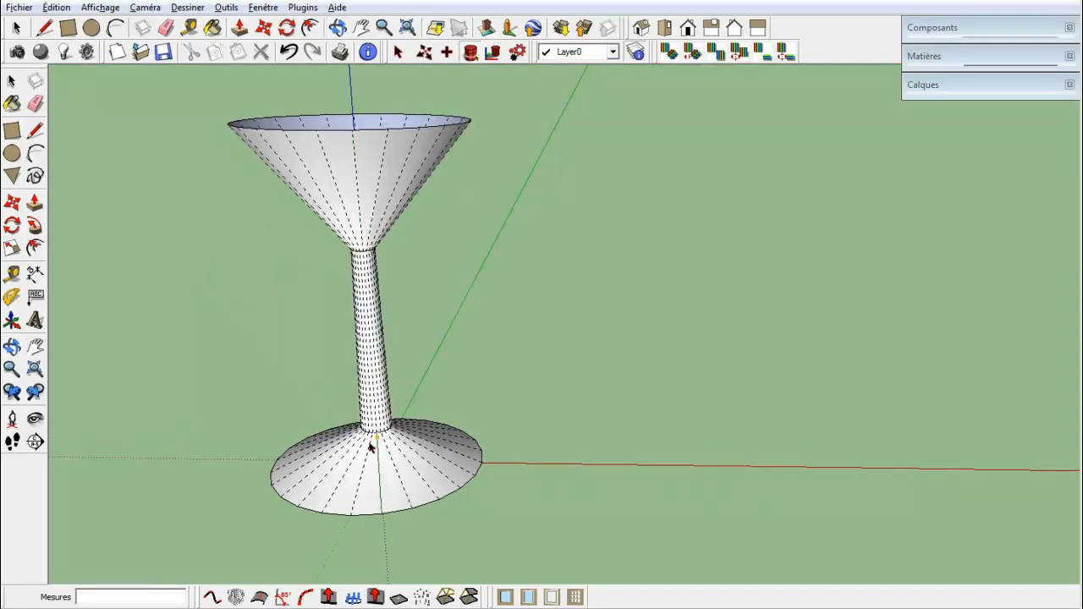
Cut horizontal loops around the conical cup up to just below its rim and scale the upper ones outward.
{"action": "middle_click_drag", "start_coordinate": [328, 307], "coordinate": [307, 222]}
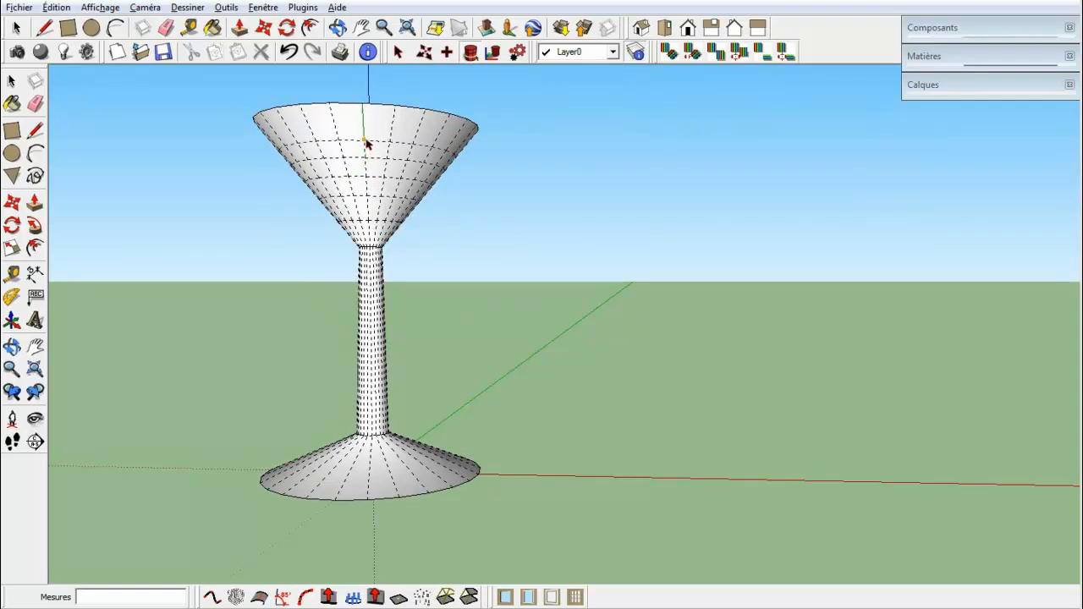
{"action": "left_click", "coordinate": [365, 129]}
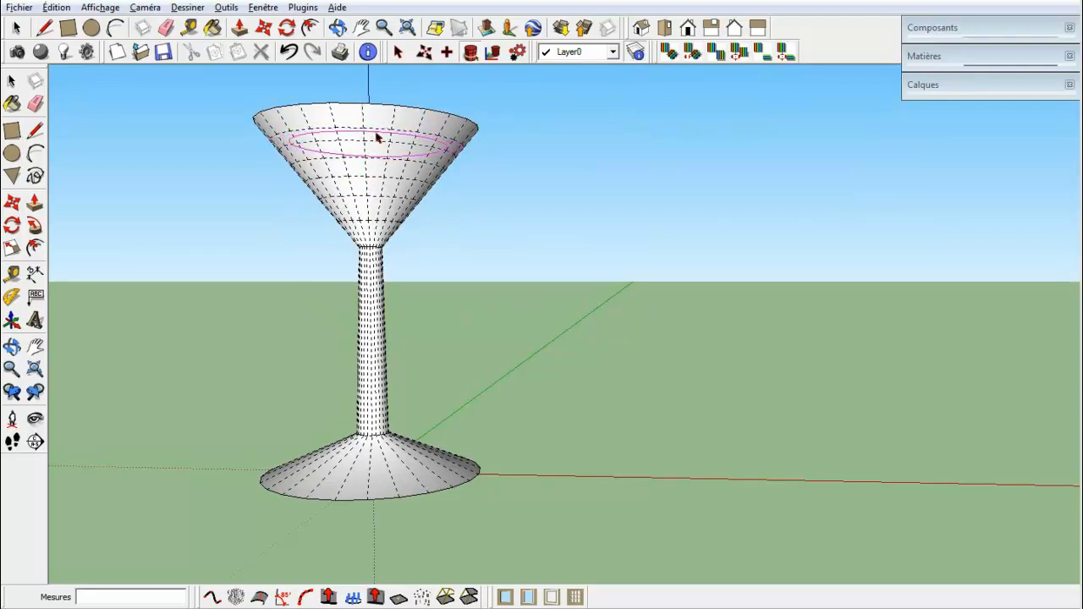
{"action": "left_click", "coordinate": [372, 127]}
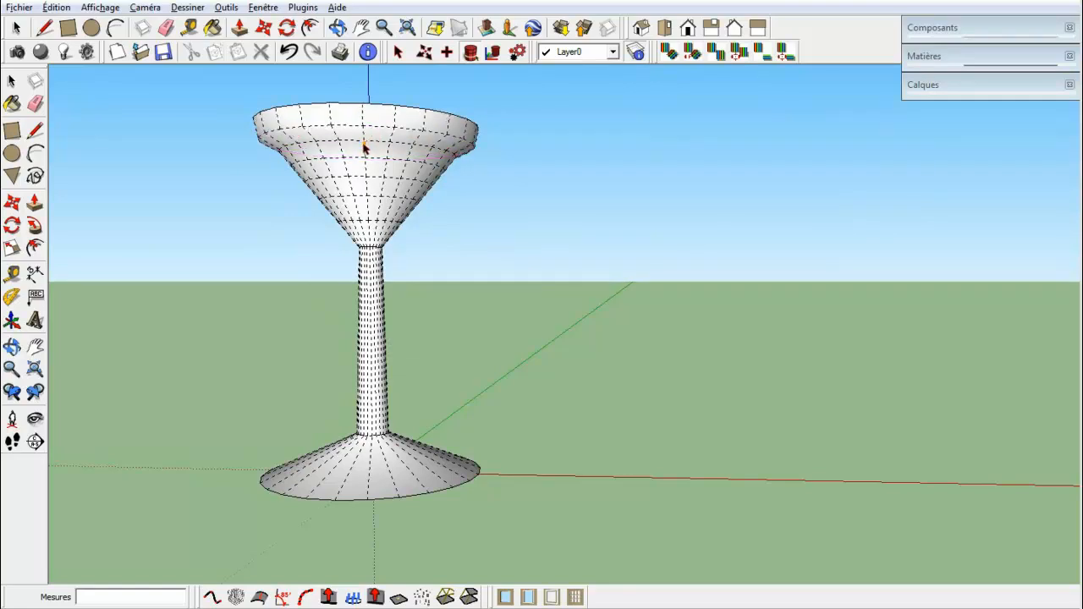
{"action": "left_click", "coordinate": [365, 146]}
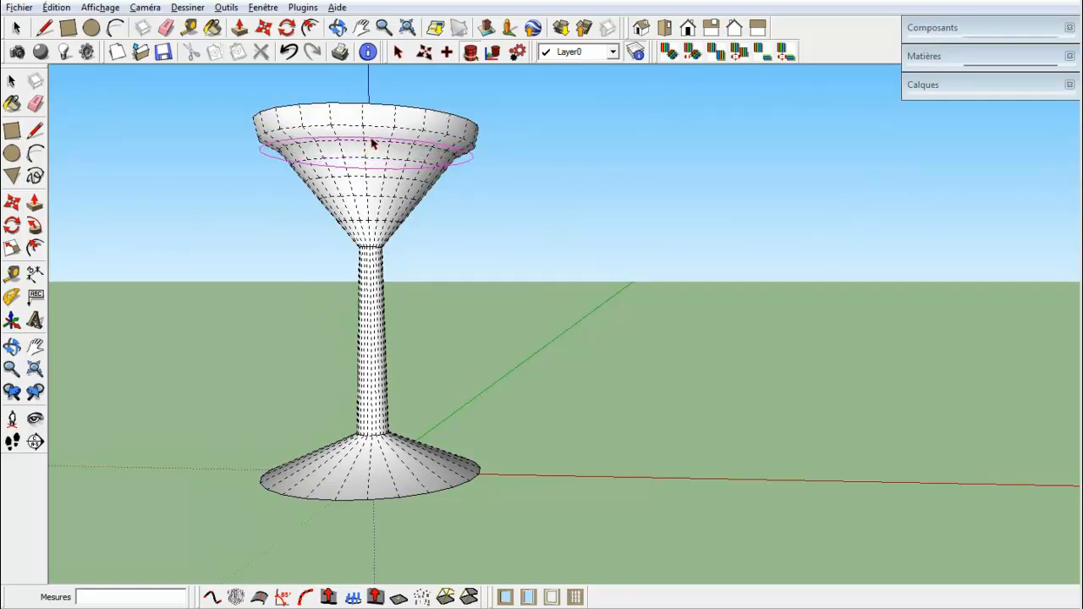
{"action": "left_click", "coordinate": [372, 145]}
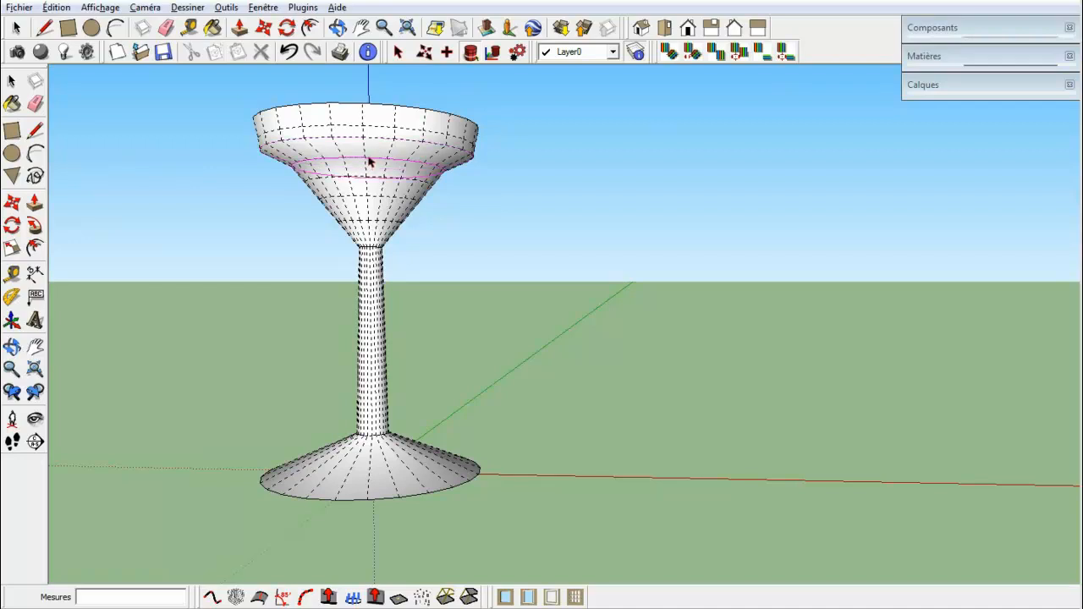
Scale the cup's remaining loops outward to shape it into a rounded bowl tapering down to the stem.
{"action": "left_click_drag", "start_coordinate": [369, 157], "coordinate": [369, 133]}
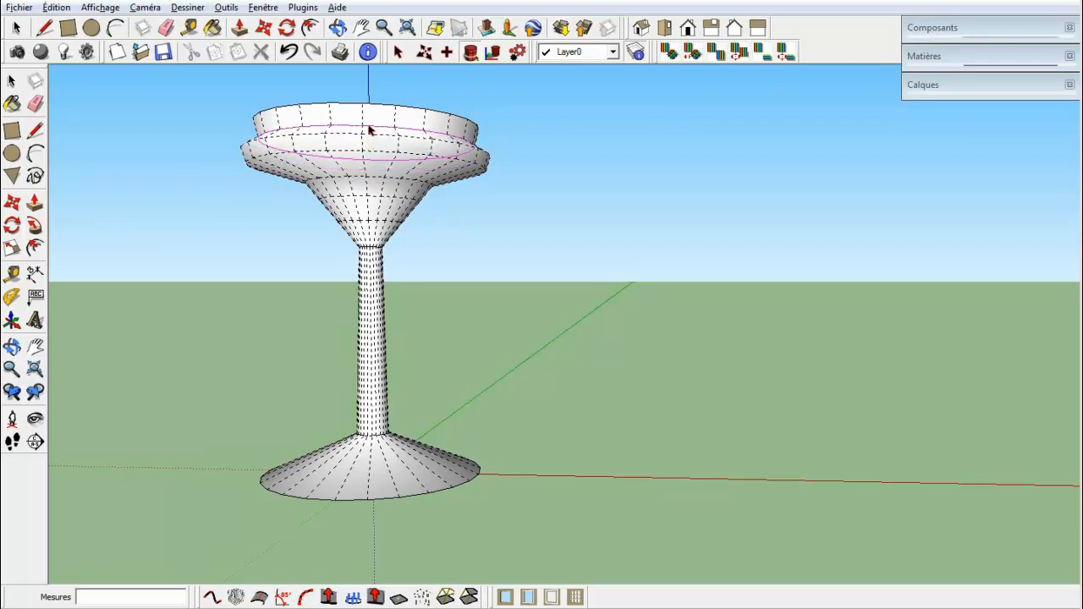
{"action": "left_click_drag", "start_coordinate": [370, 126], "coordinate": [367, 126]}
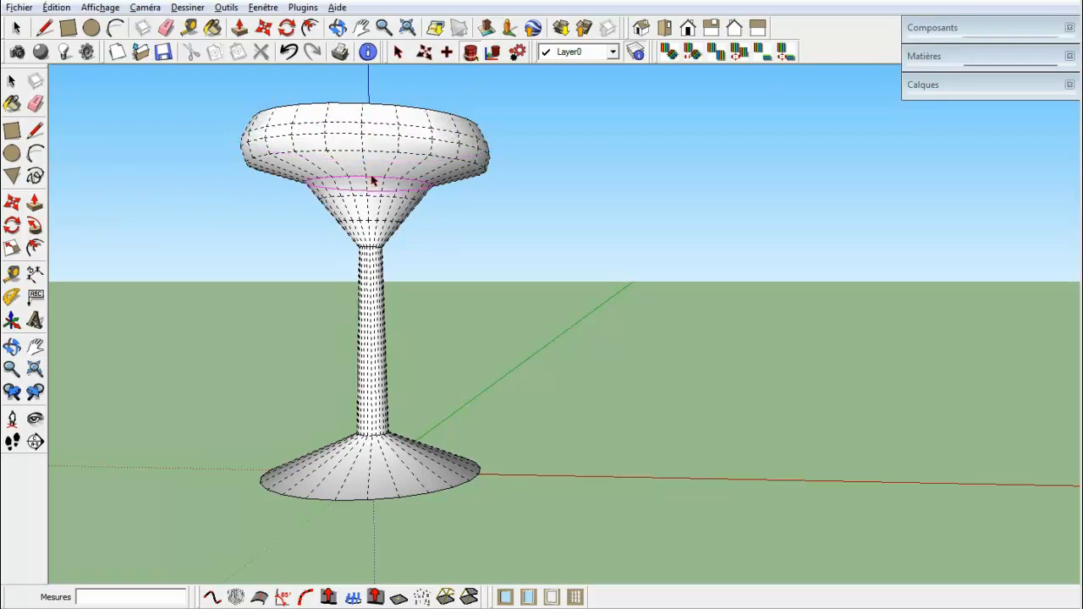
{"action": "left_click_drag", "start_coordinate": [371, 176], "coordinate": [382, 196]}
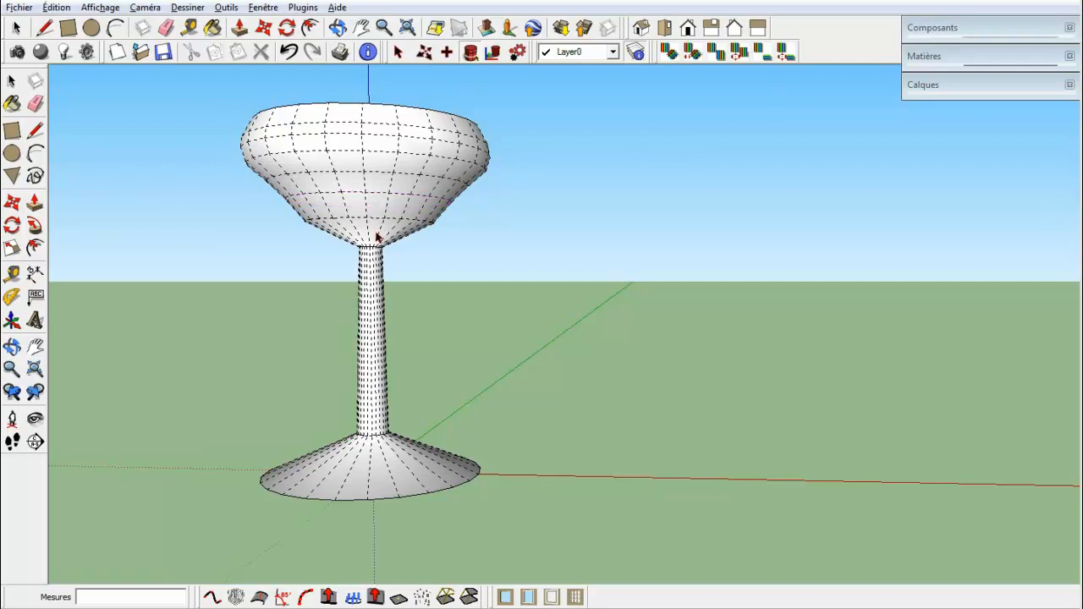
{"action": "left_click_drag", "start_coordinate": [375, 218], "coordinate": [375, 230]}
{"action": "middle_click_drag", "start_coordinate": [380, 215], "coordinate": [628, 303]}
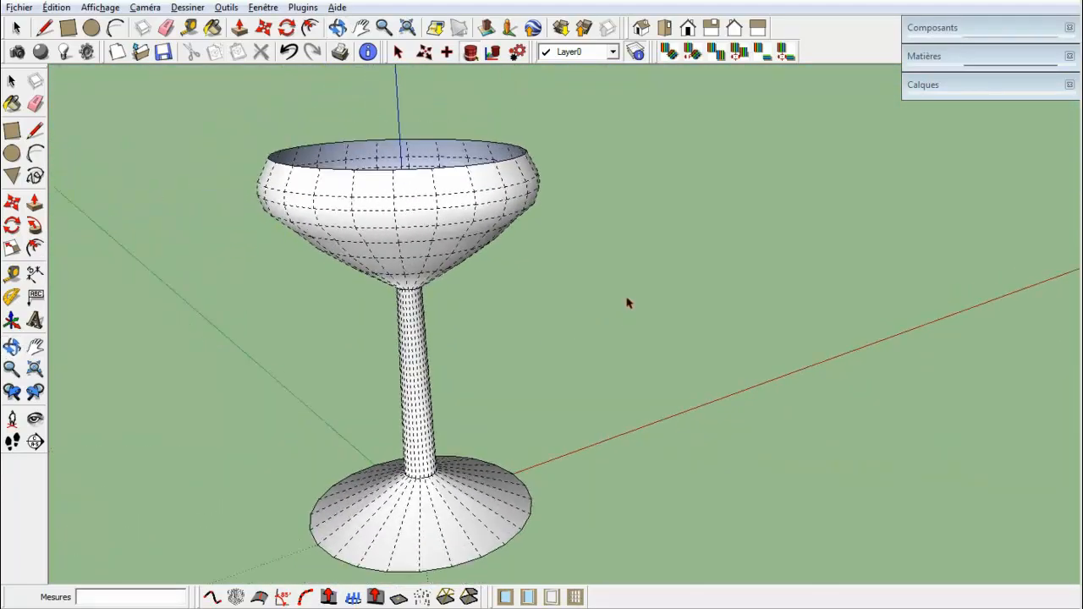
{"action": "scroll", "coordinate": [628, 303], "scroll_direction": "down", "scroll_amount": 3}
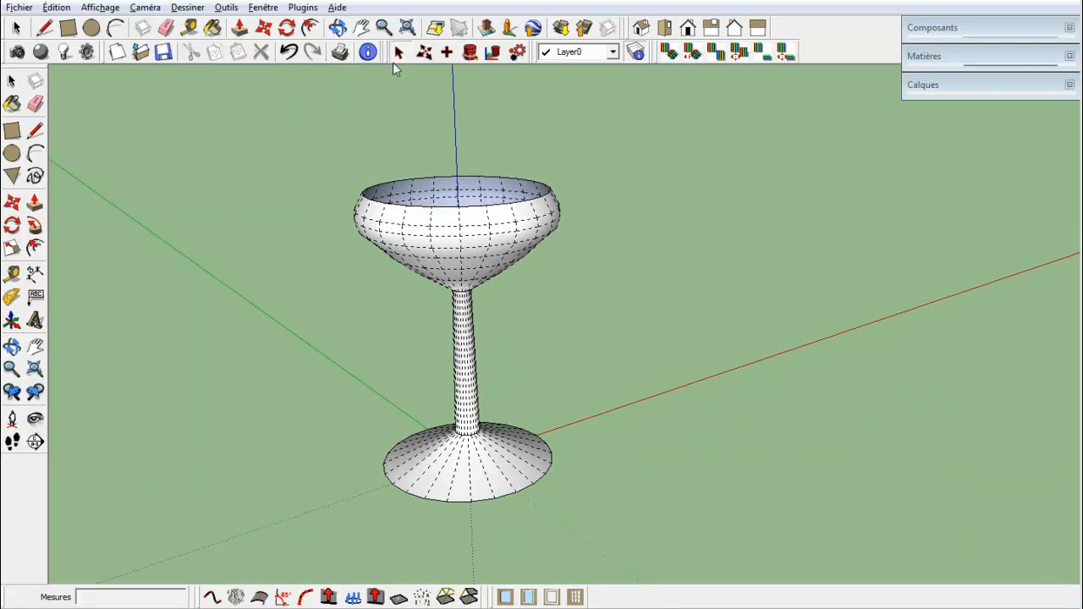
Select all the faces of the glass's foot and apply the Smooth (U) operation to them.
{"action": "left_click", "coordinate": [503, 448]}
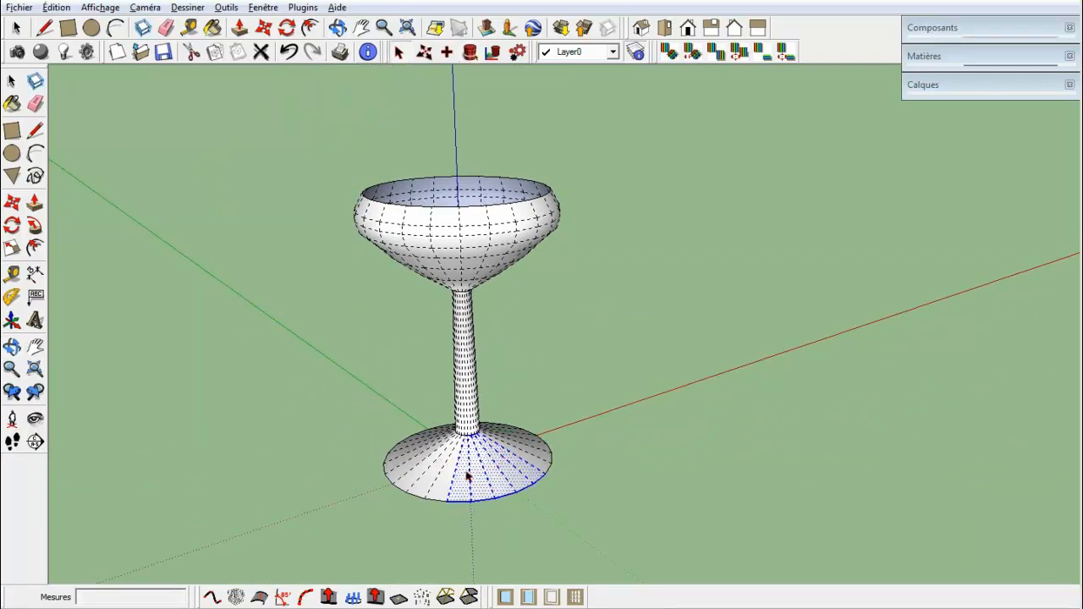
{"action": "left_click_drag", "start_coordinate": [421, 463], "coordinate": [410, 447]}
{"action": "middle_click_drag", "start_coordinate": [478, 472], "coordinate": [520, 537]}
{"action": "left_click_drag", "start_coordinate": [461, 535], "coordinate": [441, 479]}
{"action": "middle_click_drag", "start_coordinate": [633, 526], "coordinate": [350, 546]}
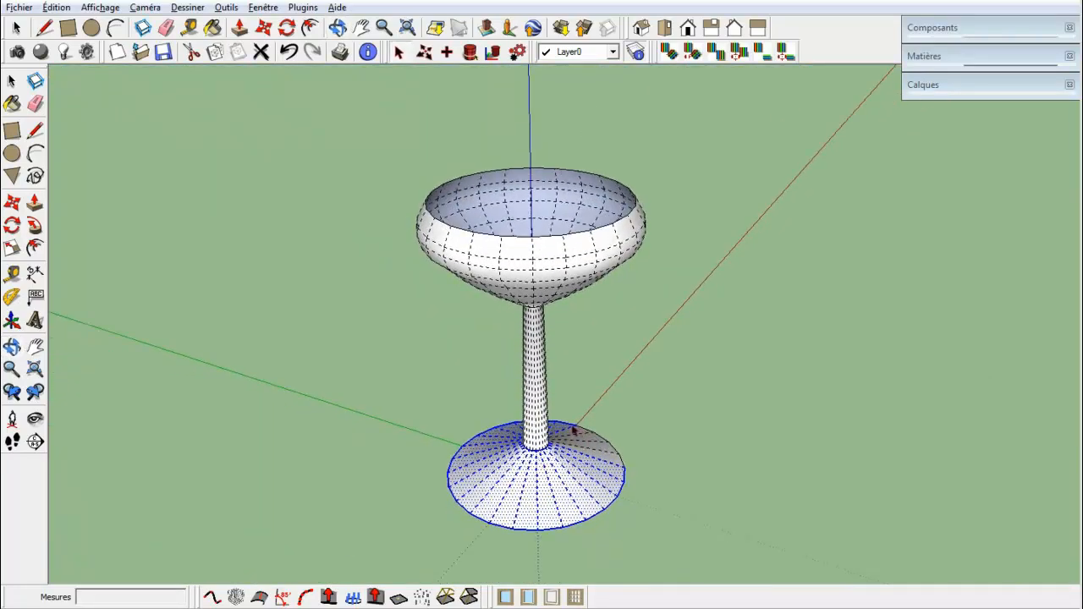
{"action": "right_click", "coordinate": [571, 498]}
{"action": "mouse_move", "coordinate": [660, 606]}
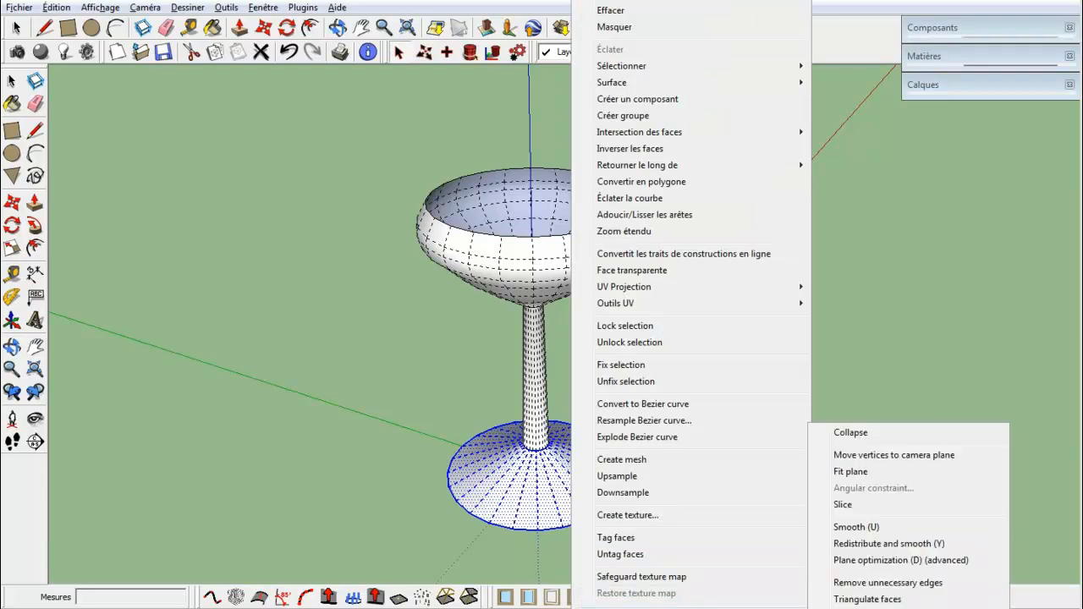
{"action": "left_click", "coordinate": [857, 527]}
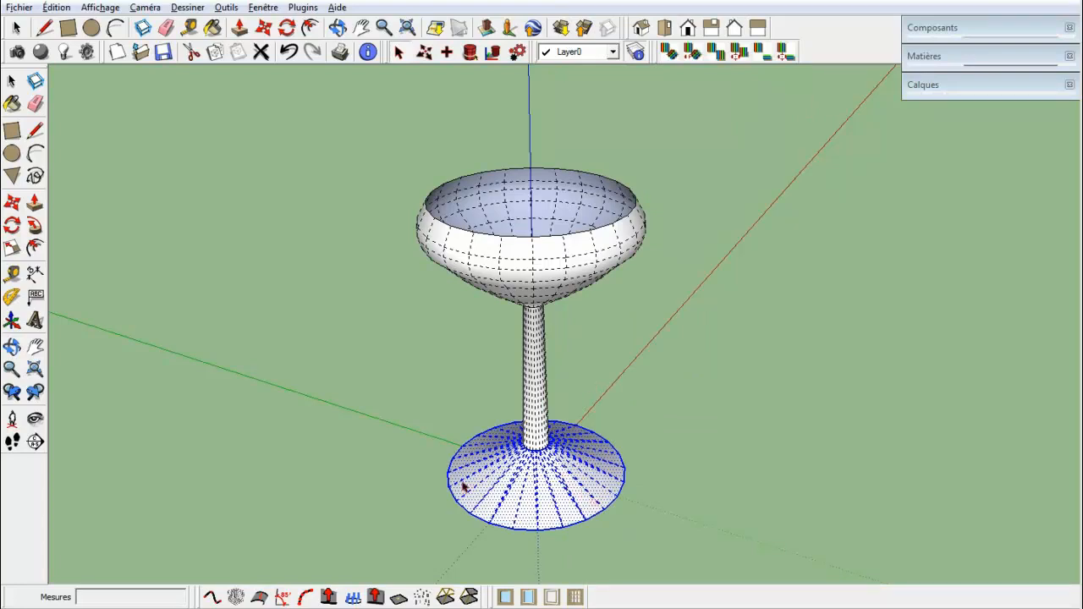
Delete the entire glass to empty the model.
{"action": "middle_click_drag", "start_coordinate": [377, 441], "coordinate": [707, 329]}
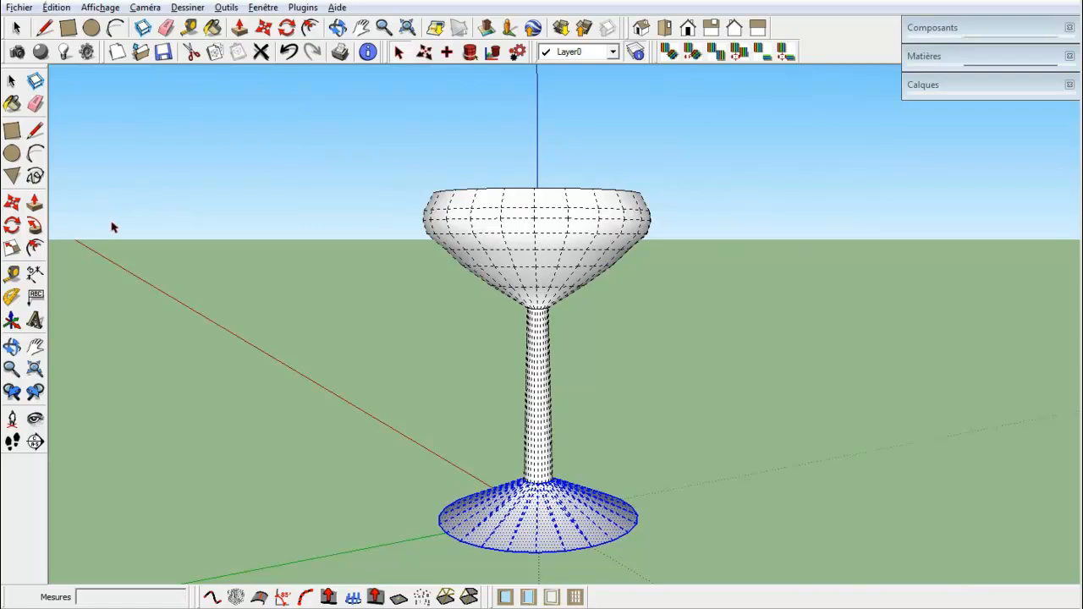
{"action": "middle_click_drag", "start_coordinate": [112, 227], "coordinate": [126, 468]}
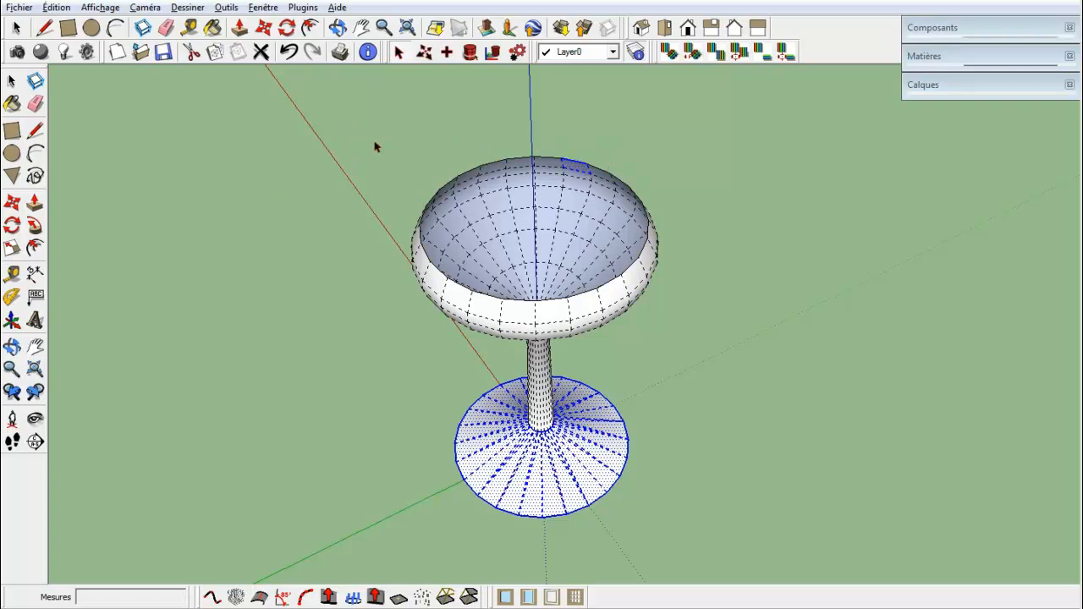
{"action": "key", "text": "ctrl+a"}
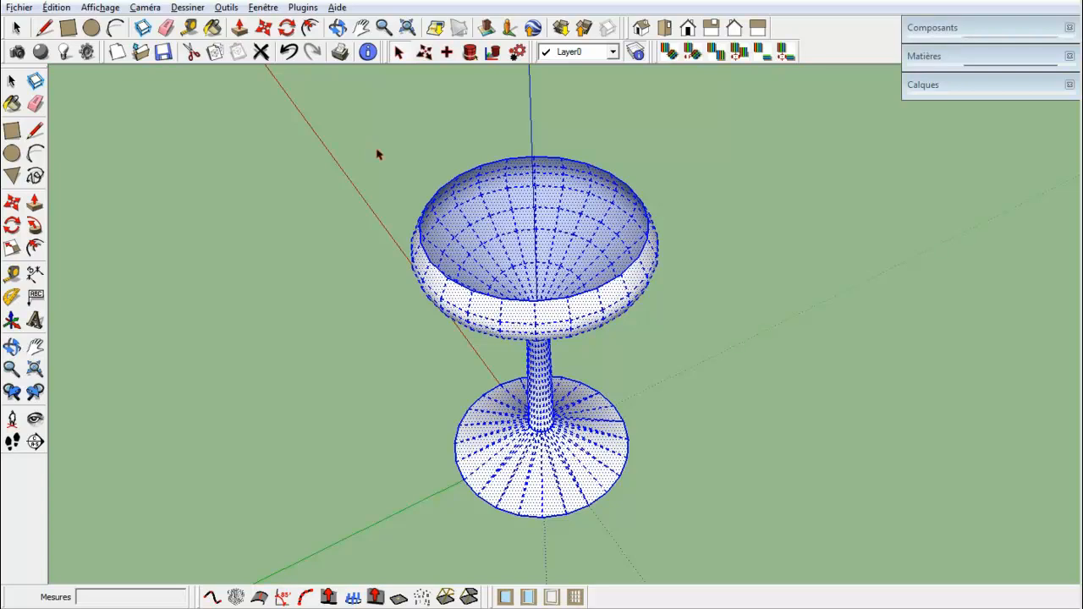
{"action": "key", "text": "Delete"}
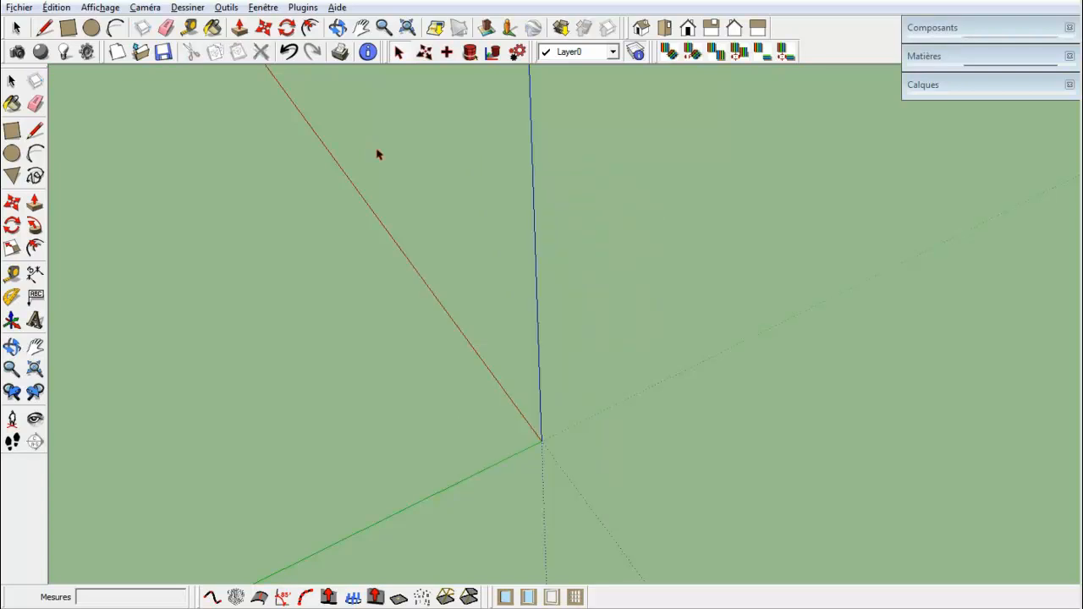
Switch to the isometric view and draw a rectangle about 4.52 m by 3.22 m on the ground near the origin.
{"action": "middle_click_drag", "start_coordinate": [539, 228], "coordinate": [810, 251]}
{"action": "left_click", "coordinate": [642, 28]}
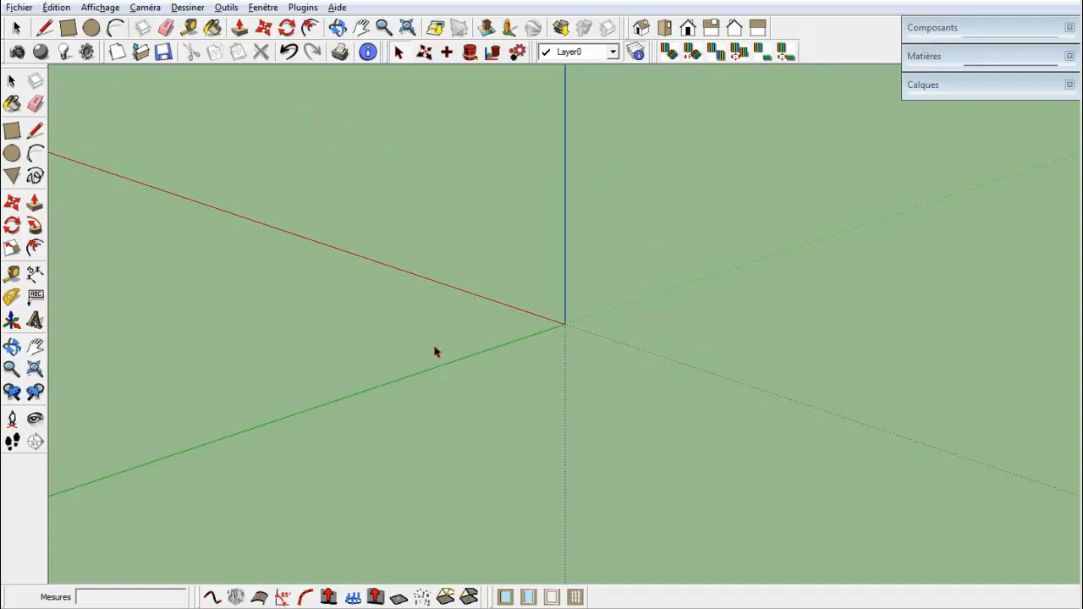
{"action": "key", "text": "r"}
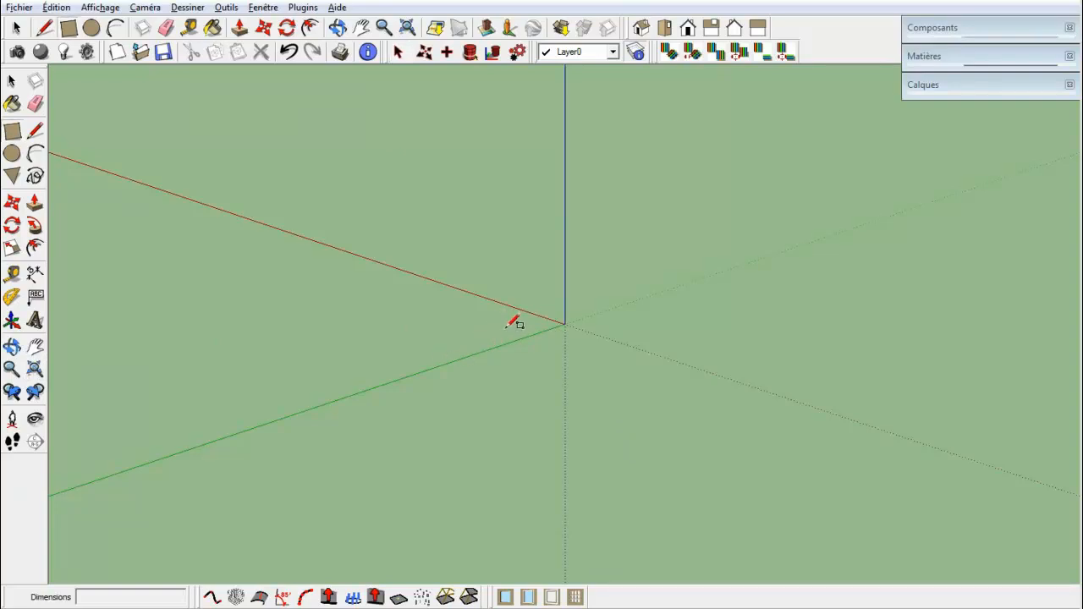
{"action": "left_click", "coordinate": [435, 368]}
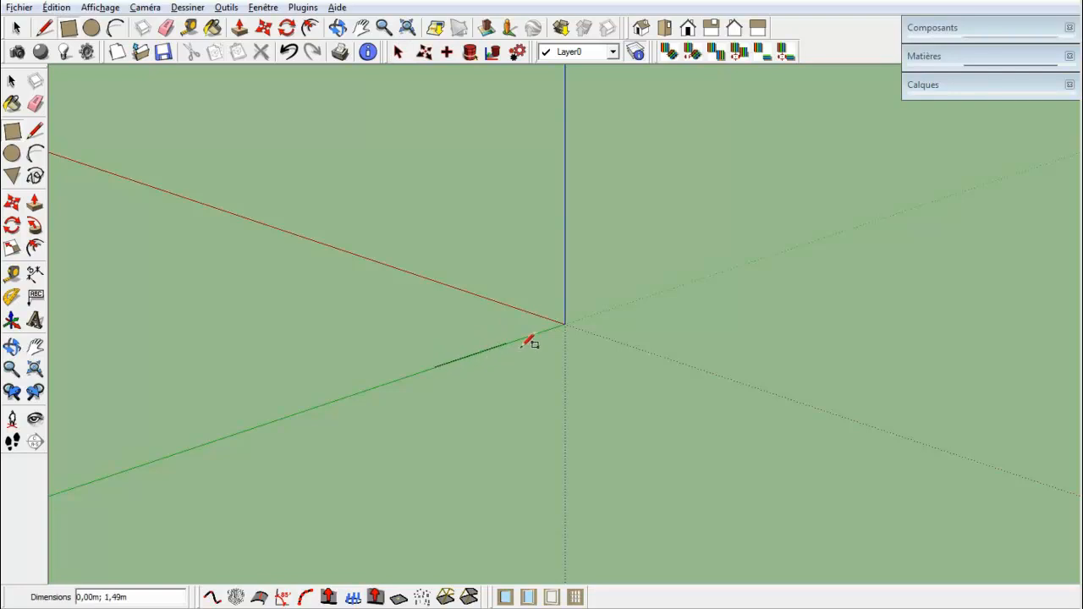
{"action": "left_click", "coordinate": [802, 391]}
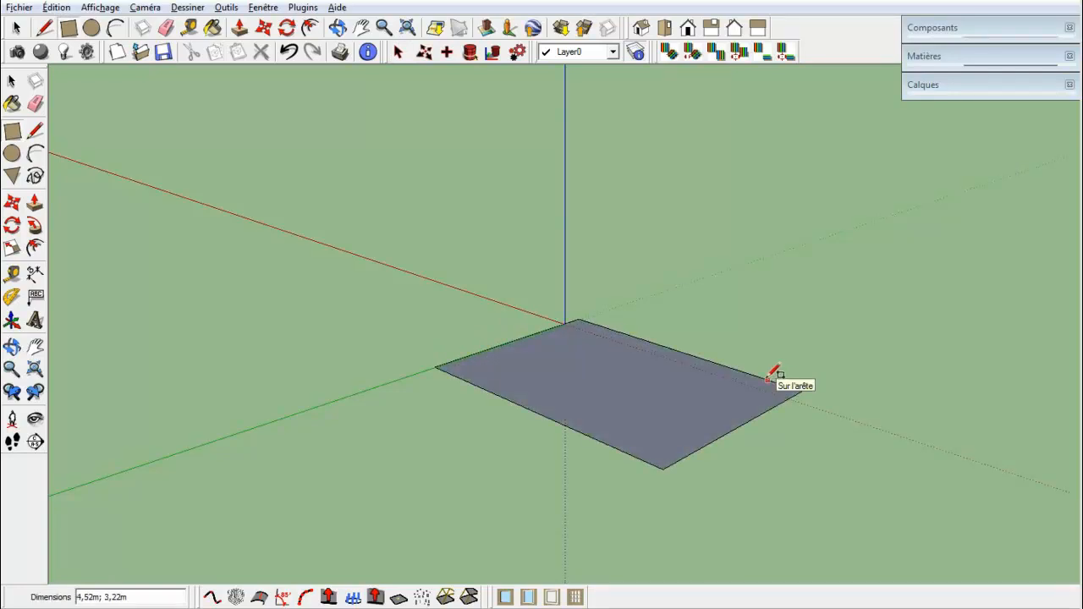
Extrude the rectangle upward about 3.26 m into a box with Push/Pull.
{"action": "key", "text": "p"}
{"action": "left_click_drag", "start_coordinate": [709, 395], "coordinate": [690, 172]}
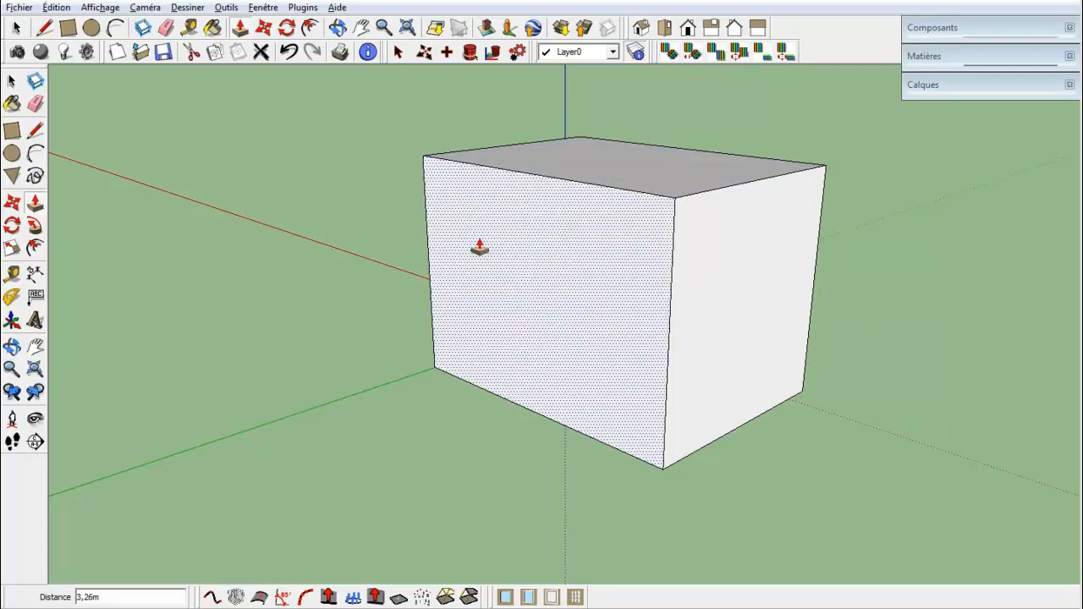
{"action": "key", "text": "space"}
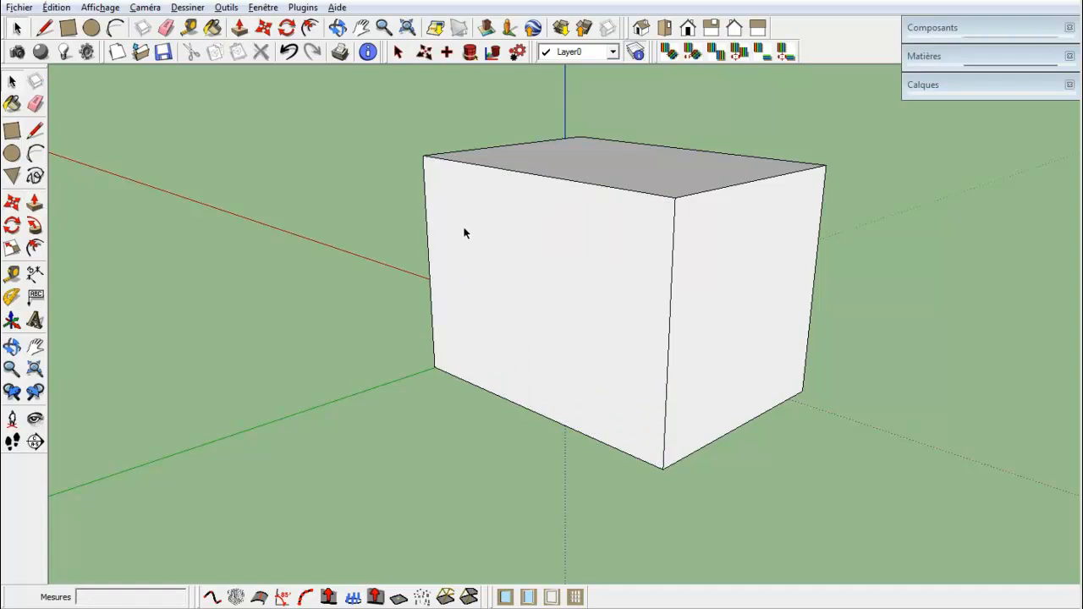
Turn on the display of hidden geometry and cut a horizontal loop around the box's lower part with the Tgi3D Cross Section tool.
{"action": "left_click", "coordinate": [471, 53]}
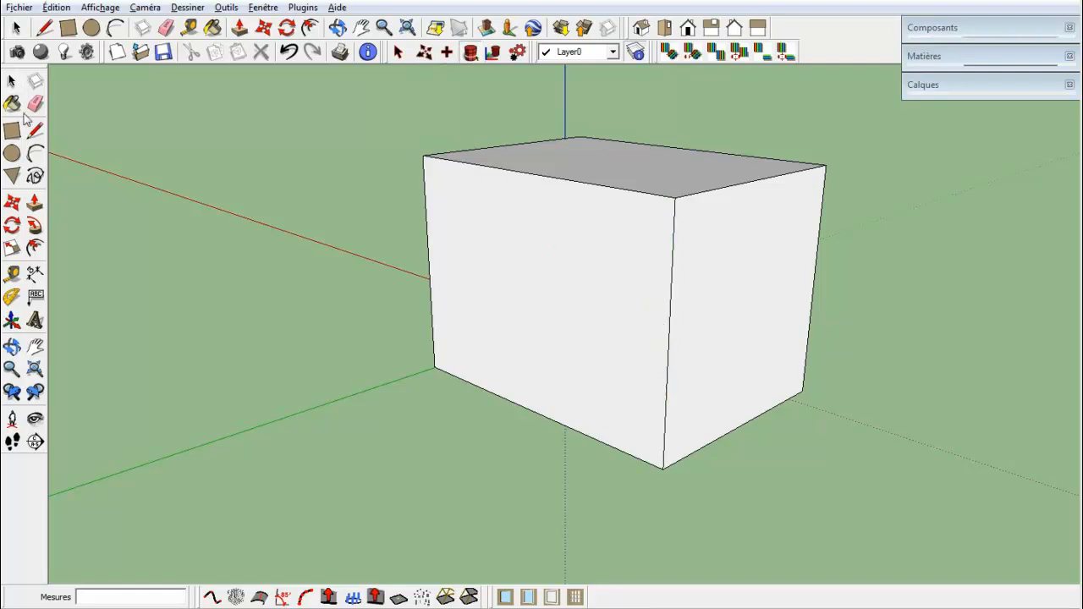
{"action": "left_click", "coordinate": [101, 7]}
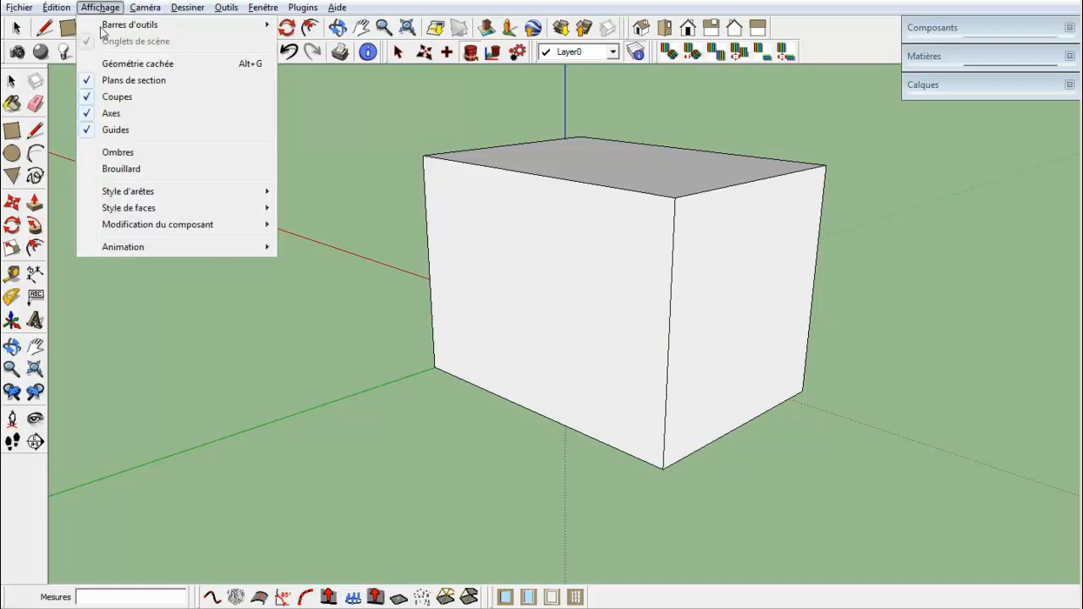
{"action": "left_click", "coordinate": [118, 68]}
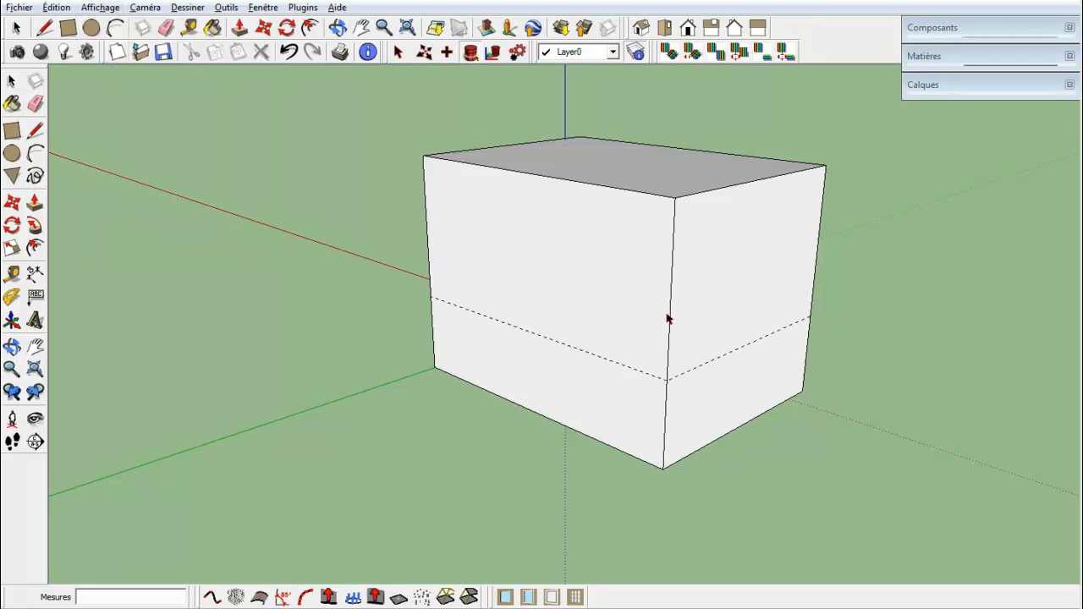
Cut a second loop around the box's upper part and scale both loops inward to give the box a narrow waist.
{"action": "left_click", "coordinate": [671, 287]}
{"action": "left_click_drag", "start_coordinate": [646, 374], "coordinate": [647, 324]}
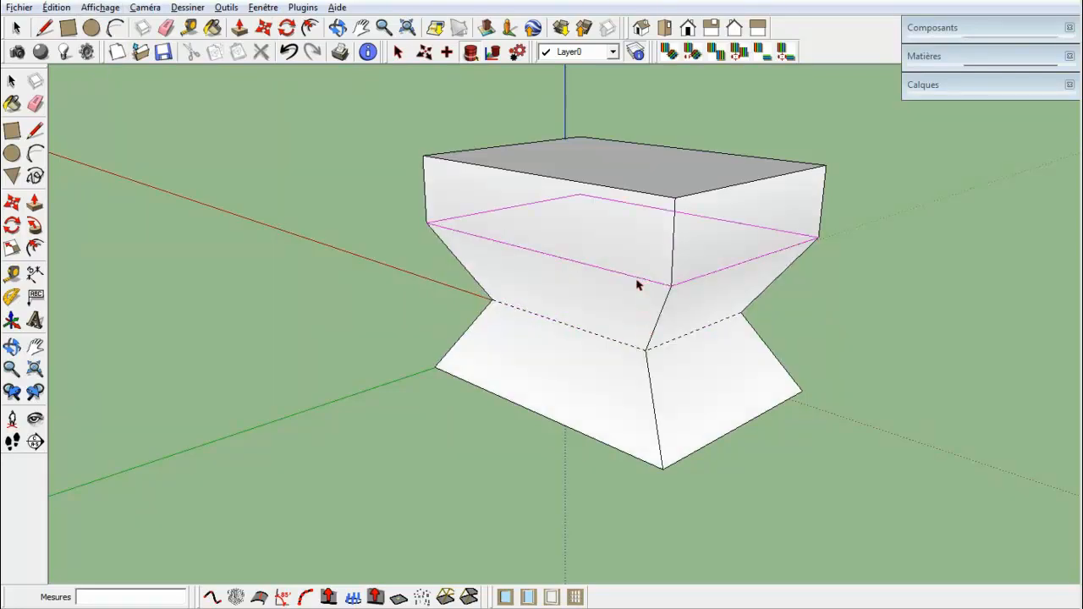
{"action": "left_click_drag", "start_coordinate": [639, 285], "coordinate": [630, 254]}
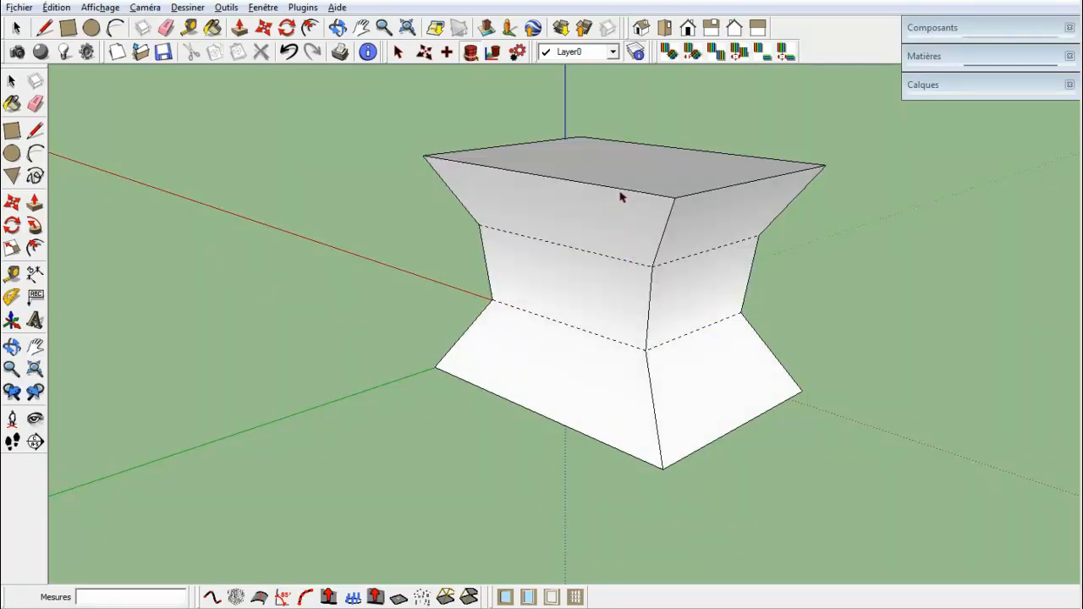
Try shrinking the box's top face from opposite corners with the Scale tool, and undo the three scalings.
{"action": "middle_click_drag", "start_coordinate": [620, 197], "coordinate": [392, 391]}
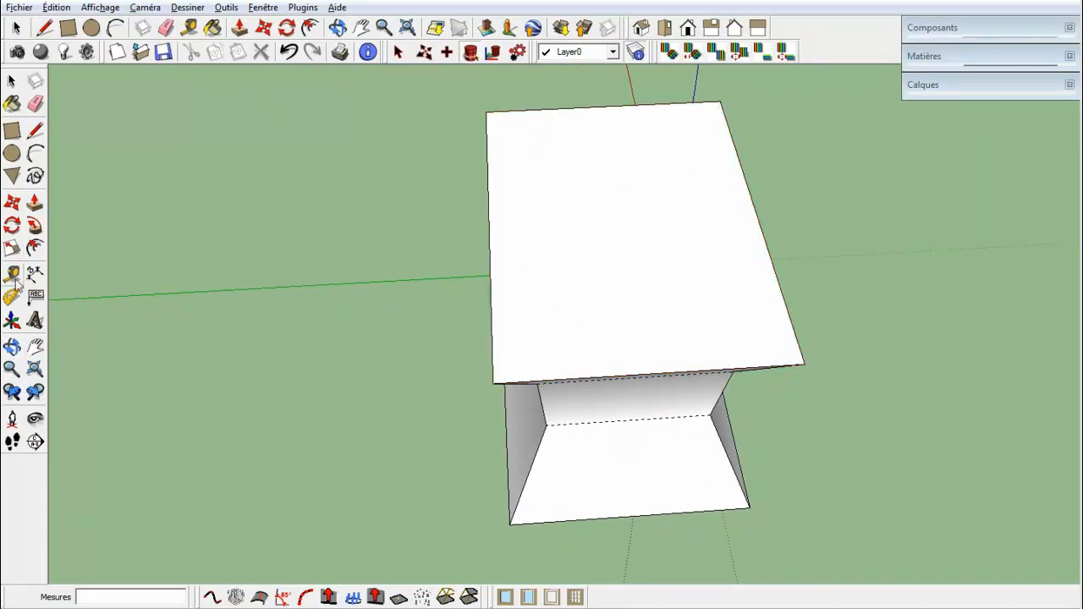
{"action": "left_click", "coordinate": [11, 247]}
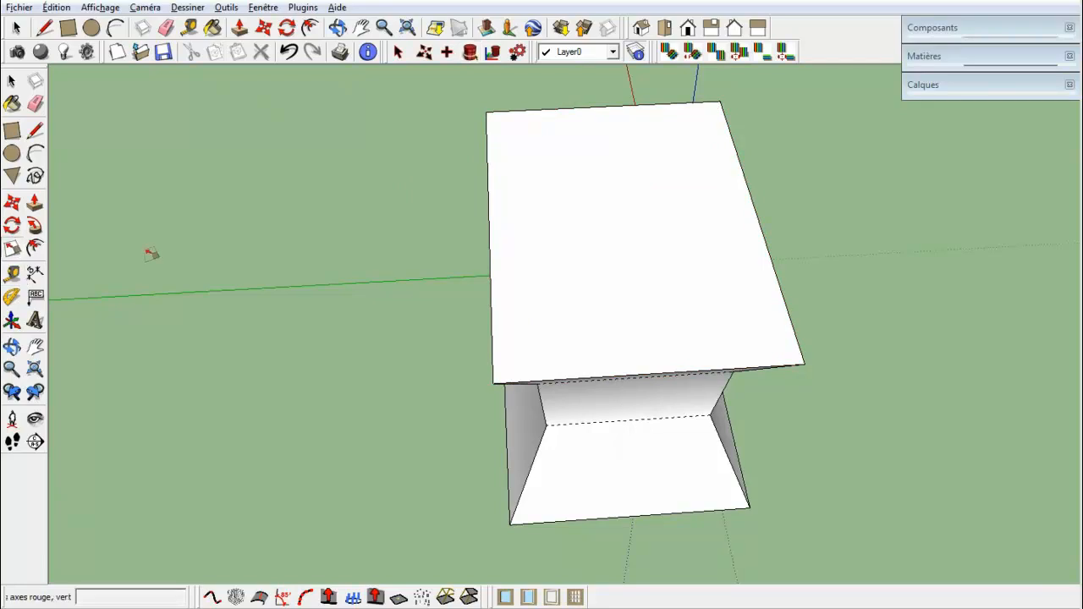
{"action": "left_click", "coordinate": [551, 226]}
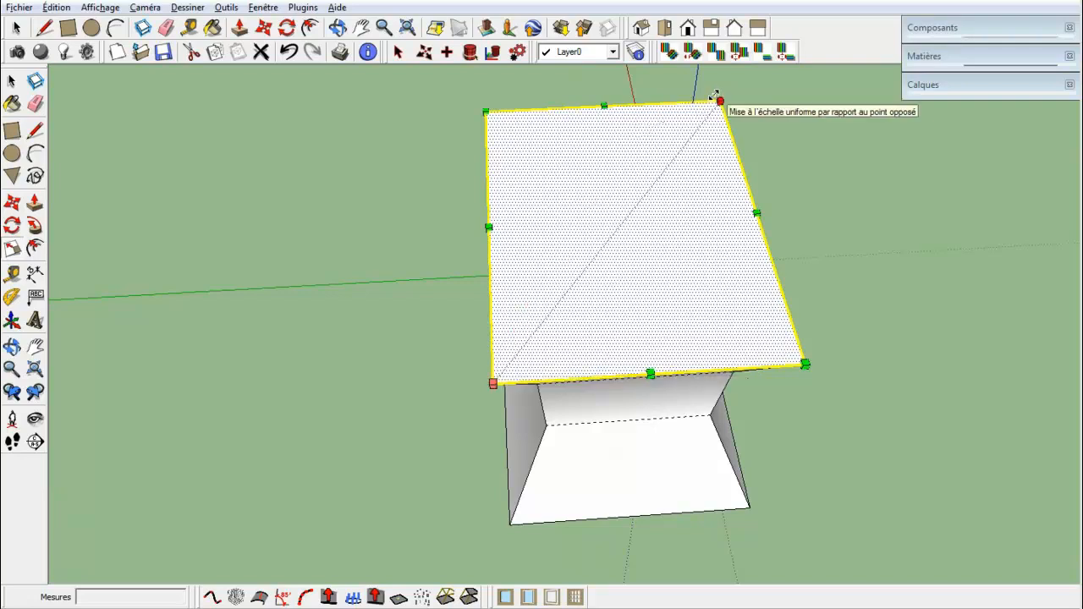
{"action": "left_click_drag", "start_coordinate": [720, 101], "coordinate": [680, 152]}
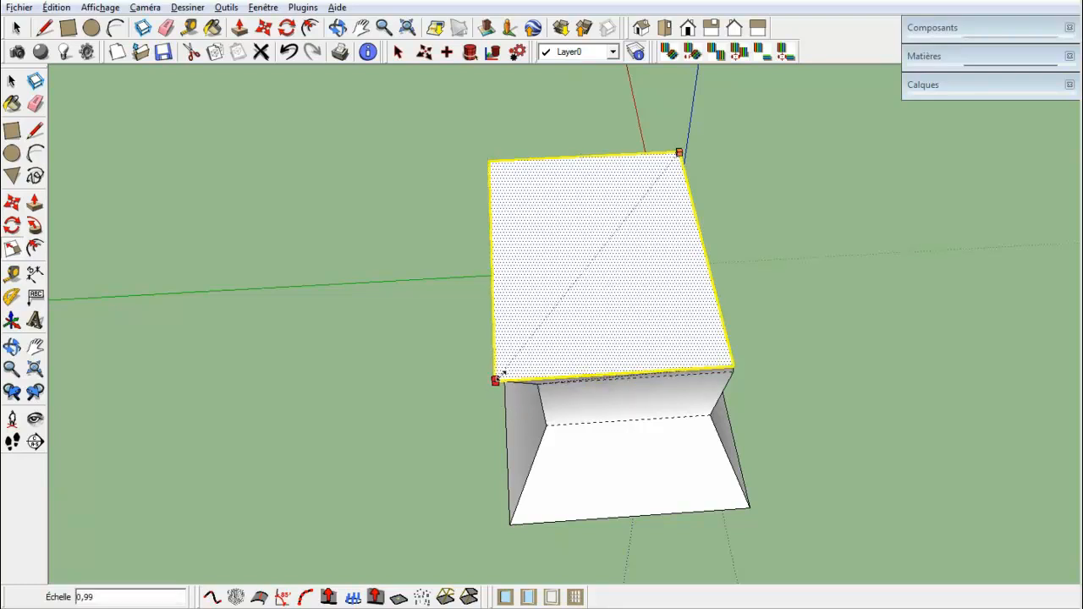
{"action": "left_click_drag", "start_coordinate": [493, 385], "coordinate": [592, 303]}
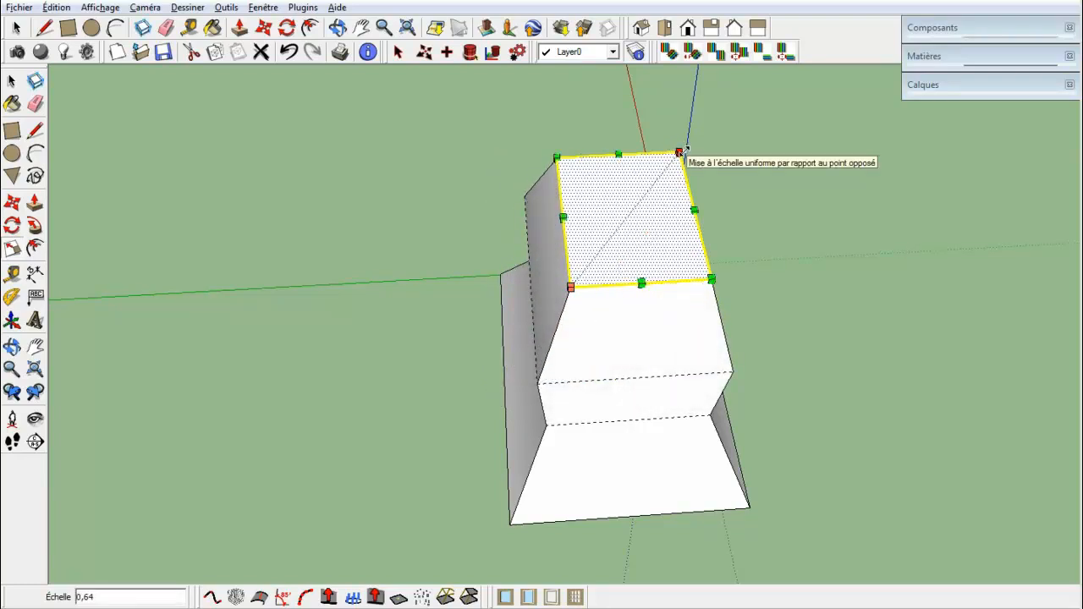
{"action": "left_click_drag", "start_coordinate": [682, 152], "coordinate": [676, 157]}
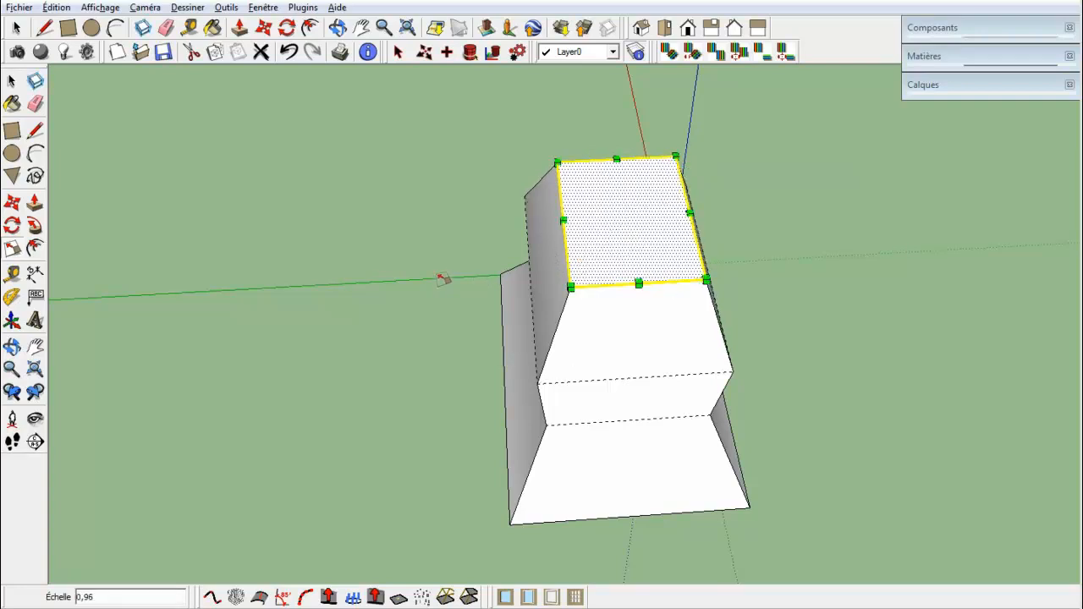
{"action": "left_click", "coordinate": [289, 52]}
{"action": "left_click", "coordinate": [289, 52]}
{"action": "left_click", "coordinate": [288, 52]}
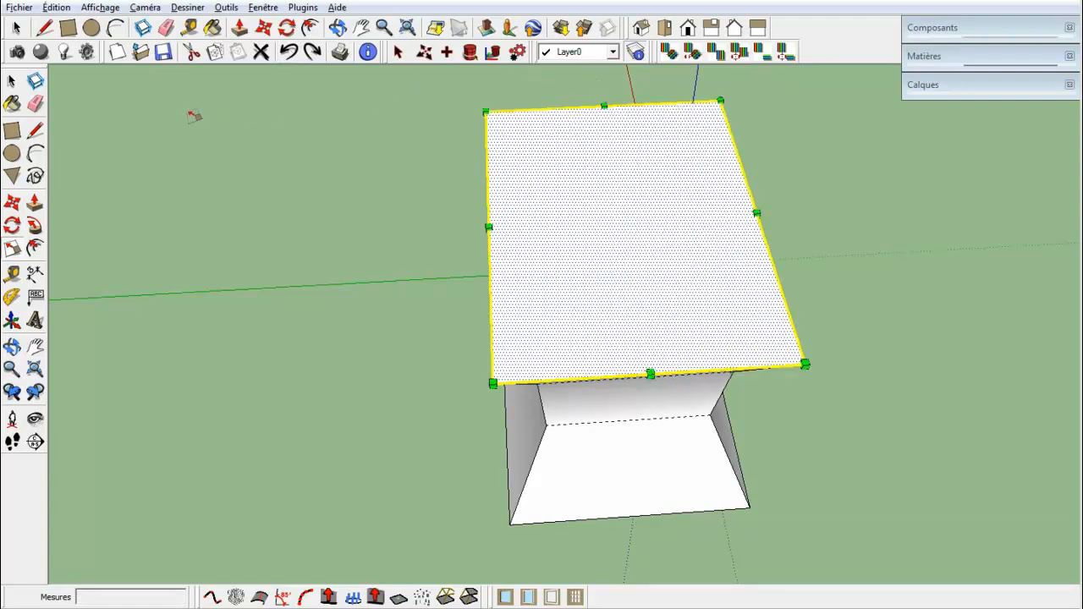
Select the box's top edge loop, scale it evenly inward with the Tgi3D loop tool, inspect the shape, and undo the scaling.
{"action": "left_click", "coordinate": [11, 81]}
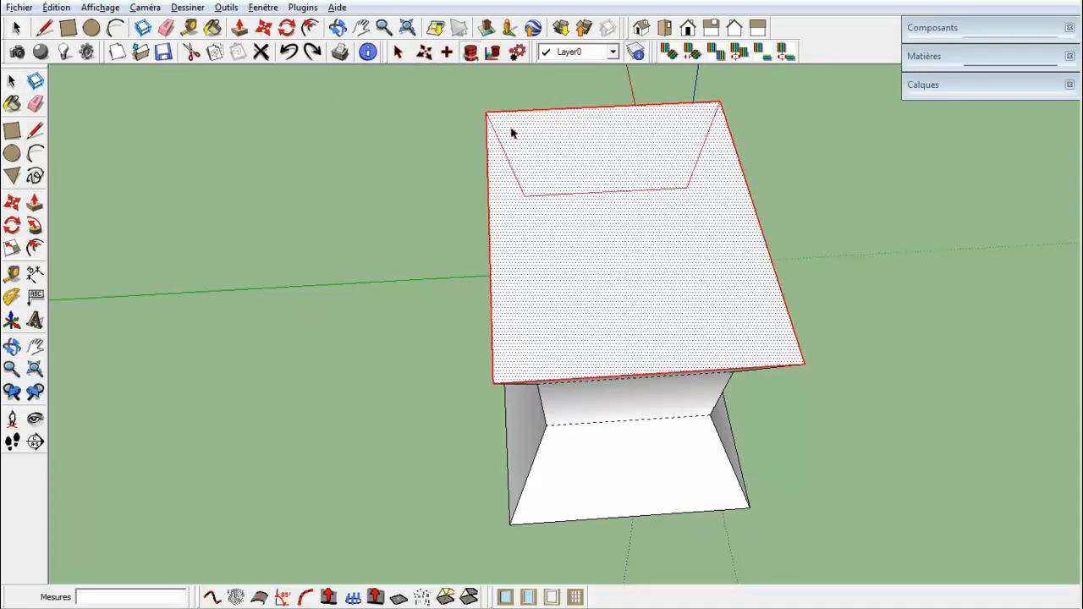
{"action": "left_click", "coordinate": [492, 262]}
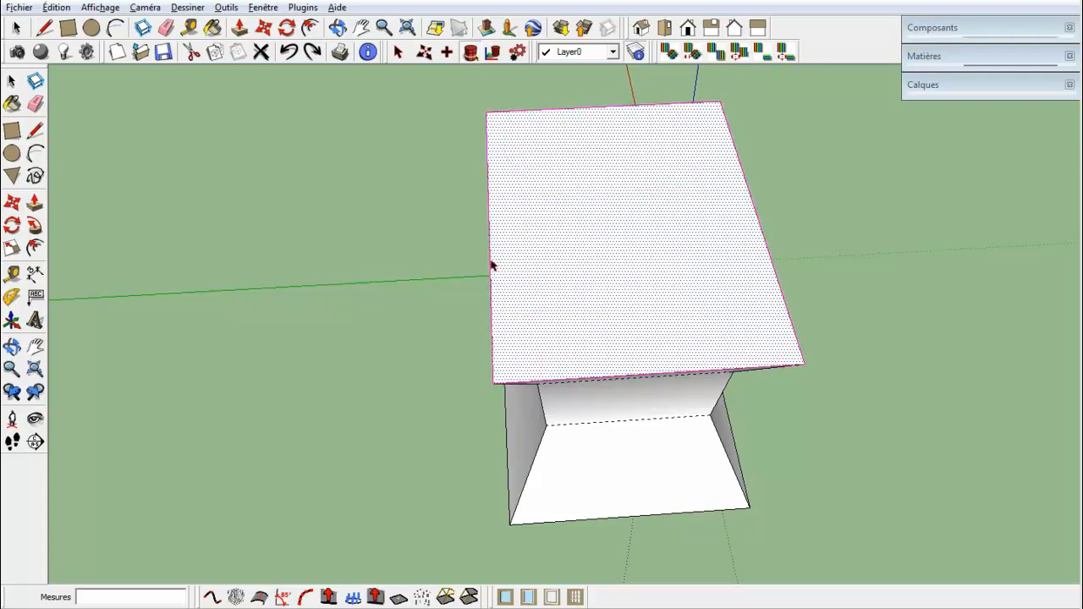
{"action": "left_click", "coordinate": [674, 132]}
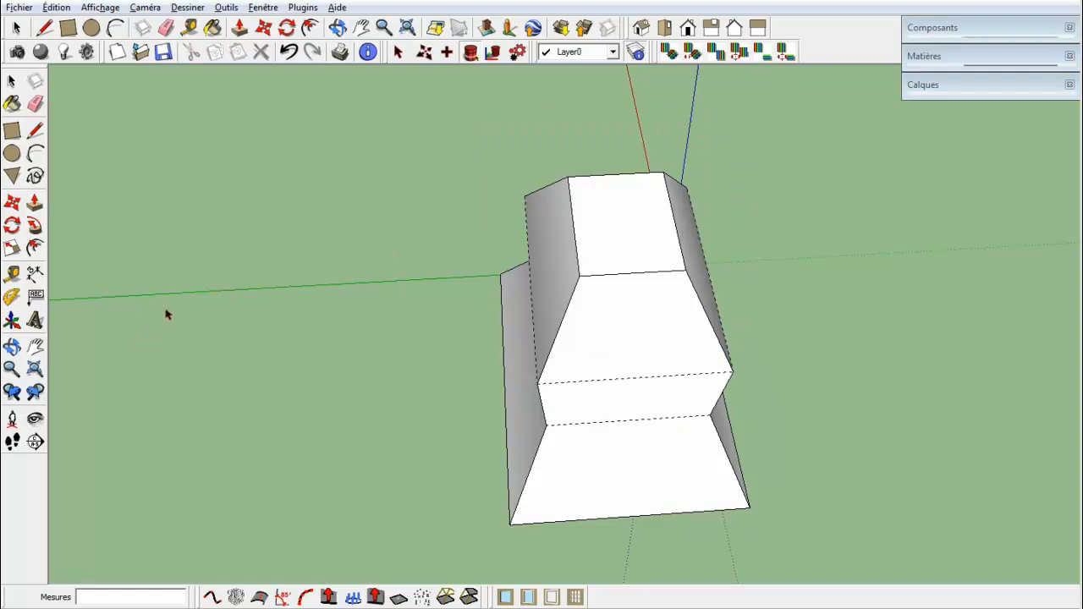
{"action": "middle_click_drag", "start_coordinate": [197, 295], "coordinate": [544, 155]}
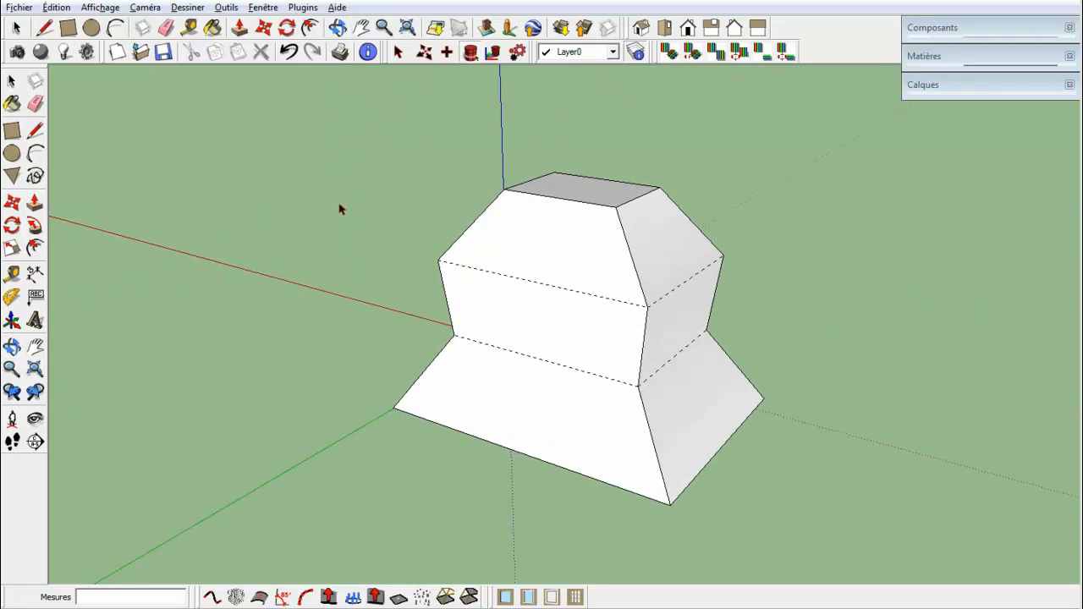
{"action": "middle_click_drag", "start_coordinate": [338, 209], "coordinate": [361, 270]}
{"action": "middle_click_drag", "start_coordinate": [456, 130], "coordinate": [141, 169]}
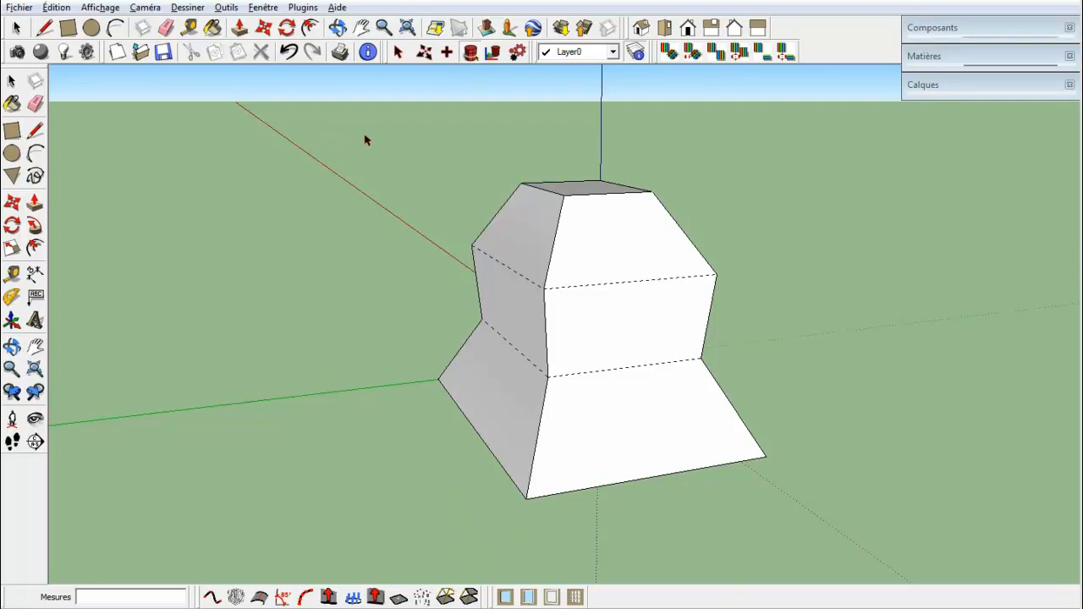
{"action": "key", "text": "ctrl+z"}
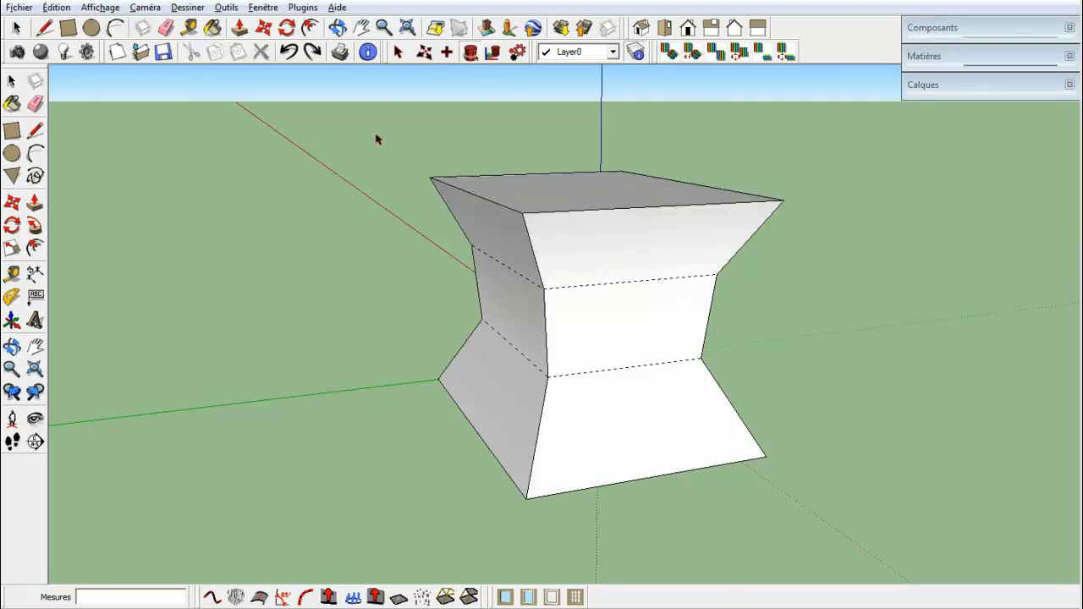
Delete the whole waisted box and draw a rectangle about 3.18 m by 3.68 m on the ground beside the origin.
{"action": "key", "text": "ctrl+a"}
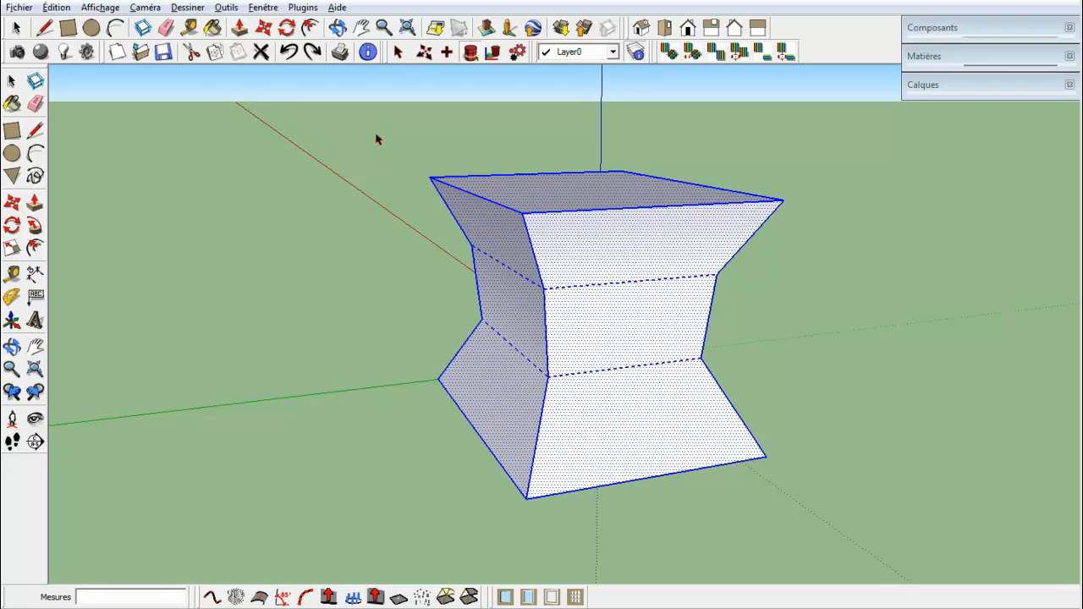
{"action": "key", "text": "Delete"}
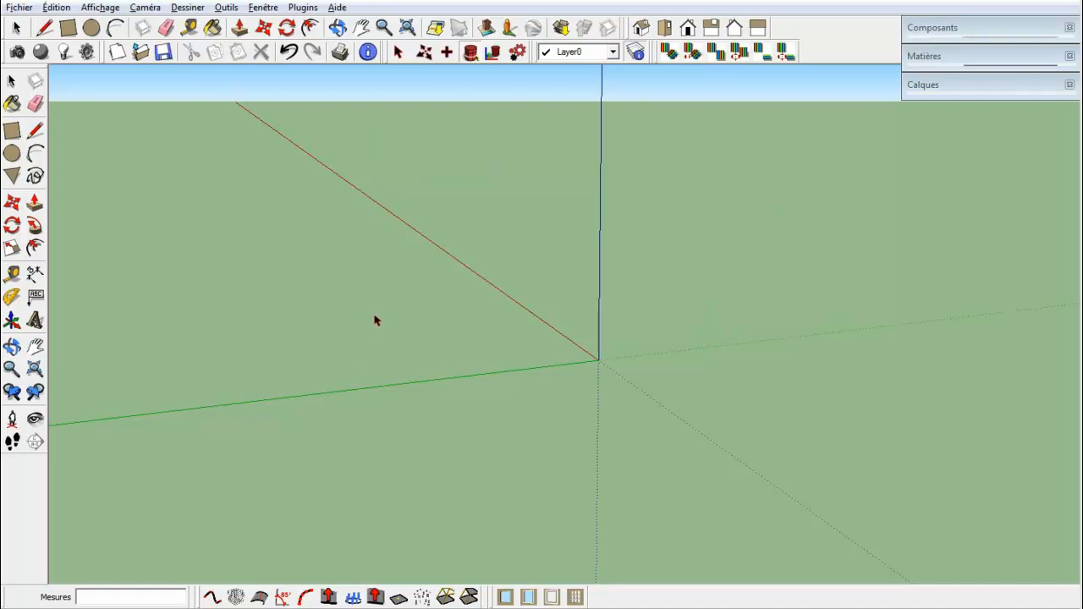
{"action": "key", "text": "z"}
{"action": "key", "text": "r"}
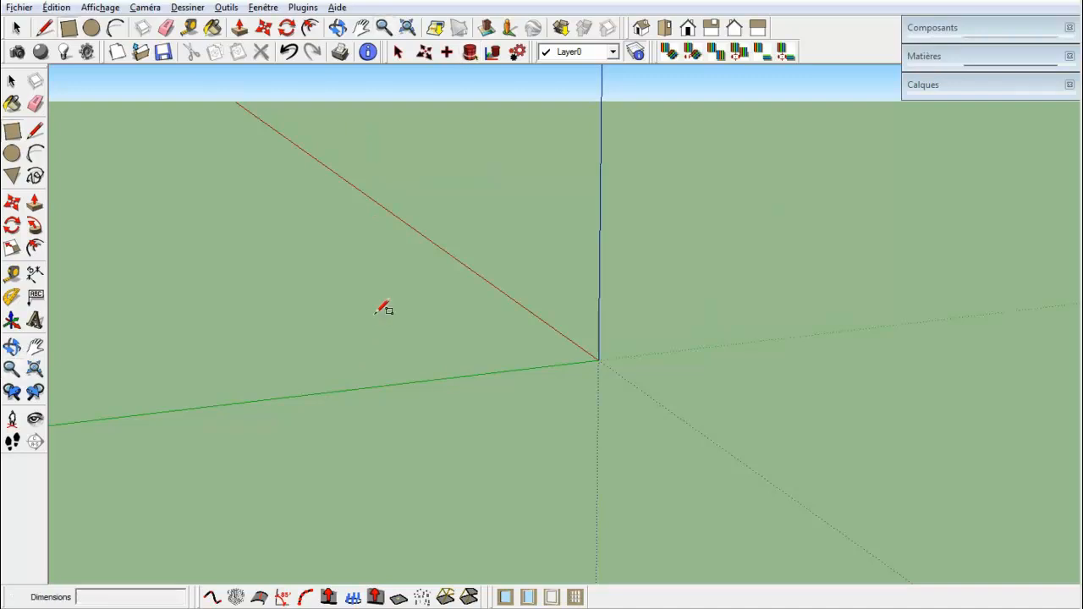
{"action": "left_click", "coordinate": [403, 383]}
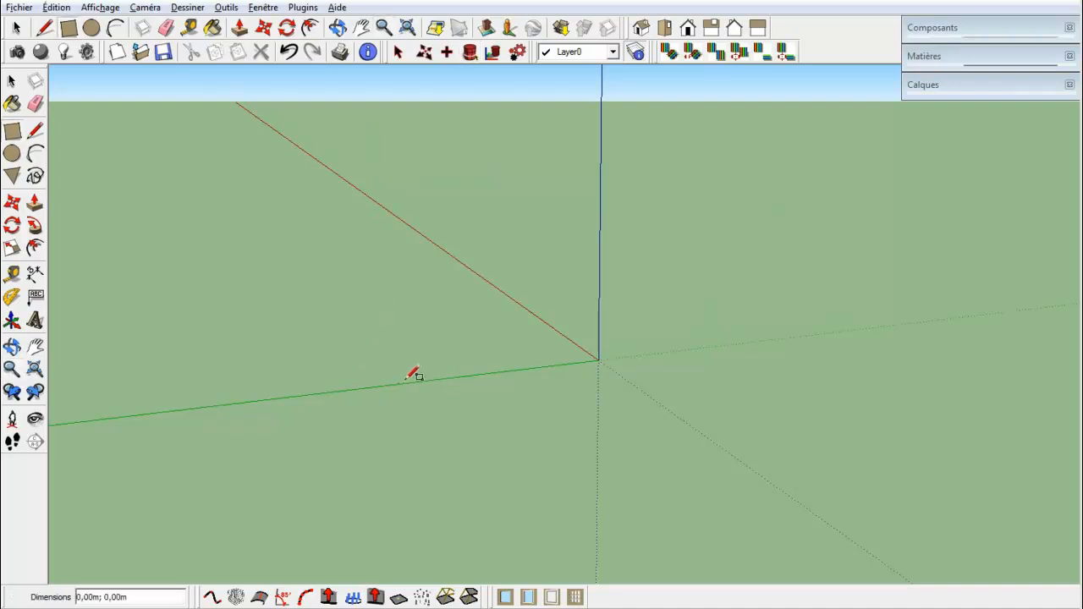
{"action": "left_click", "coordinate": [708, 420]}
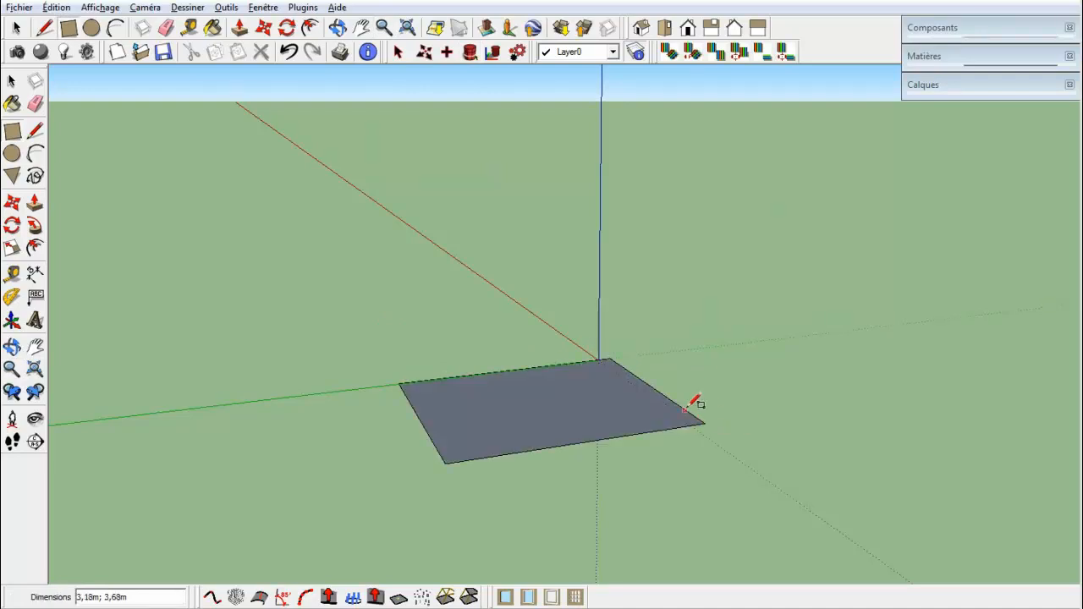
Extrude the rectangle upward about 1.35 m into a low box with Push/Pull.
{"action": "key", "text": "p"}
{"action": "left_click", "coordinate": [551, 417]}
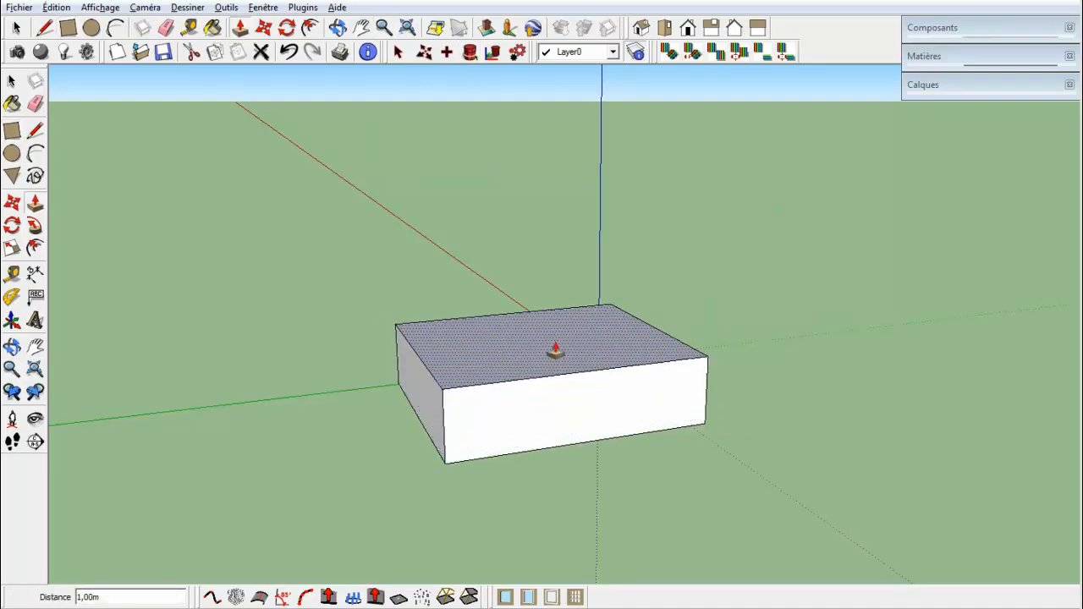
{"action": "left_click", "coordinate": [556, 329]}
{"action": "middle_click_drag", "start_coordinate": [556, 329], "coordinate": [432, 573]}
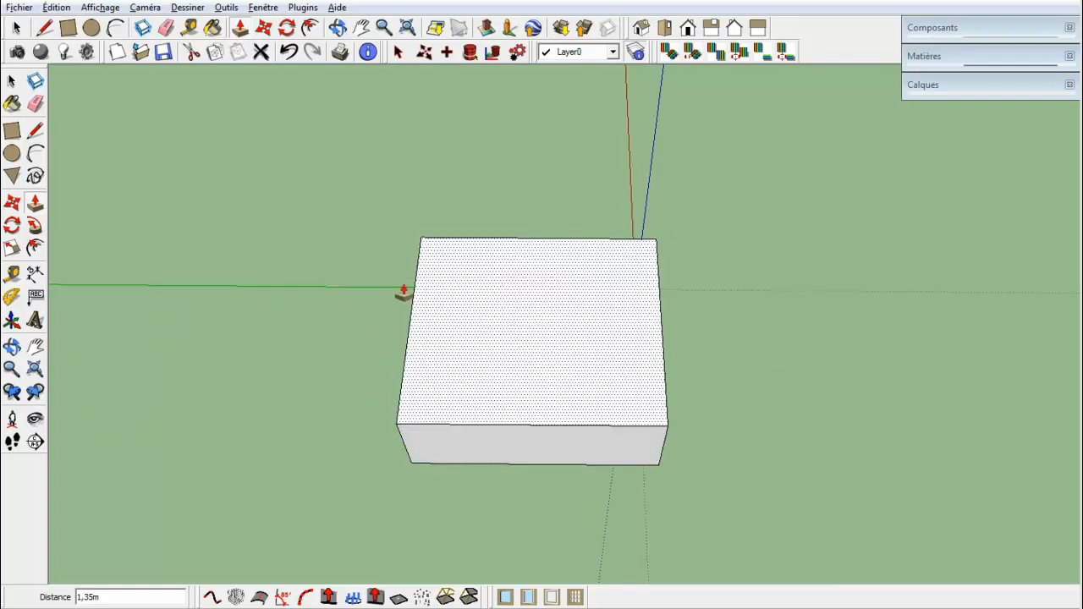
{"action": "key", "text": "space"}
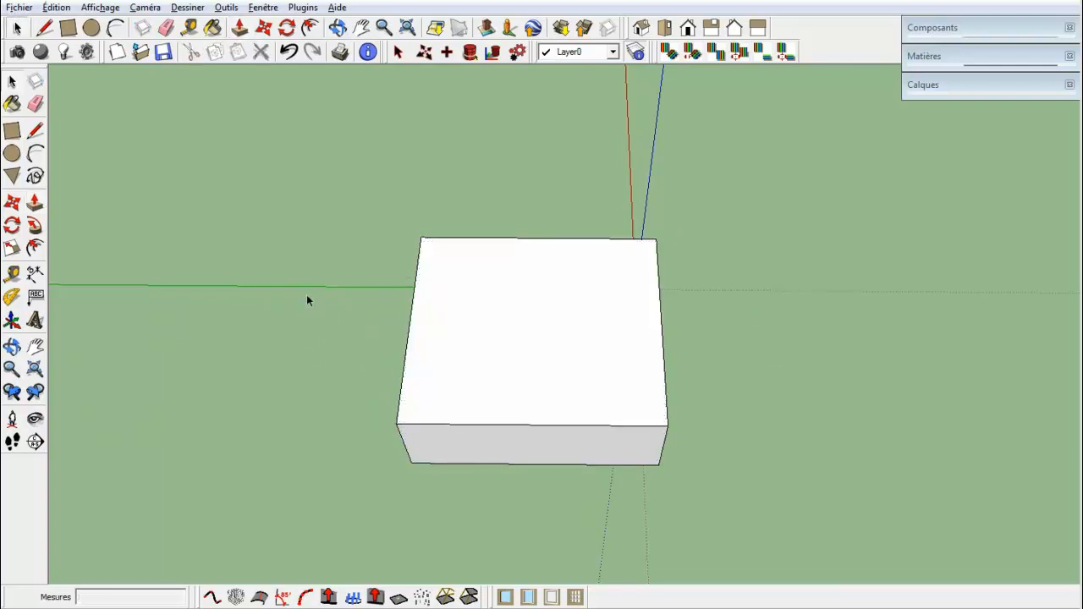
Create a new in-model material that uses the Desert Landscape image from the Images library as its texture.
{"action": "left_click", "coordinate": [953, 57]}
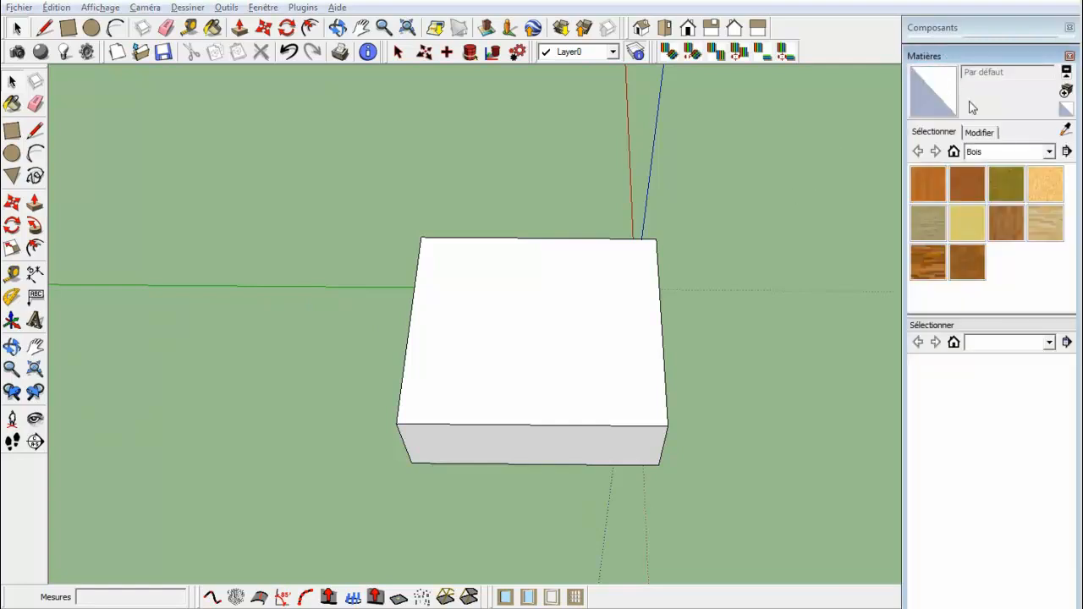
{"action": "left_click", "coordinate": [954, 152]}
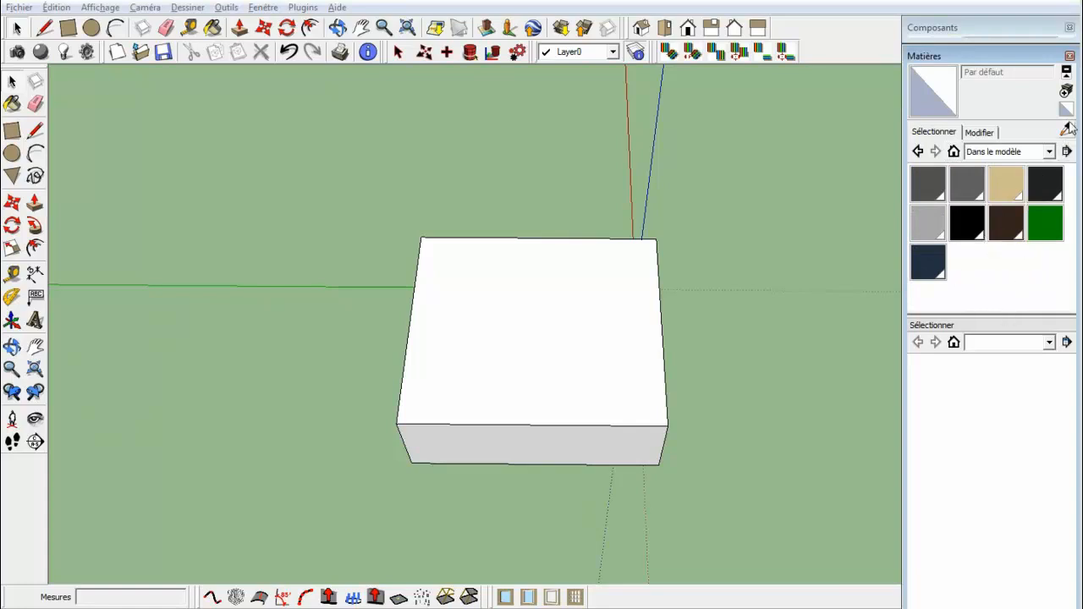
{"action": "left_click", "coordinate": [1067, 91]}
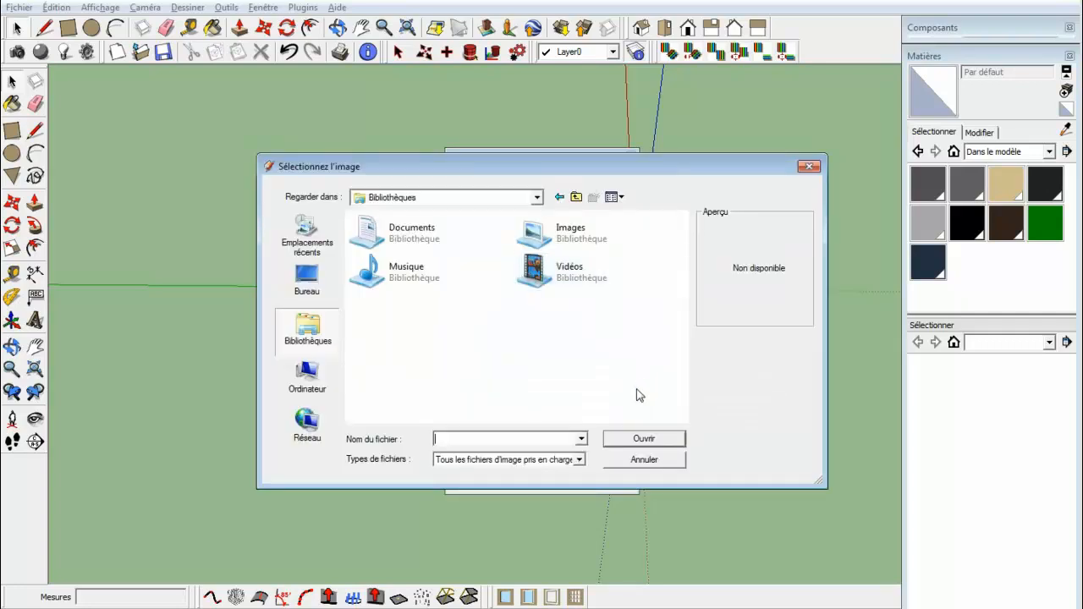
{"action": "double_click", "coordinate": [539, 234]}
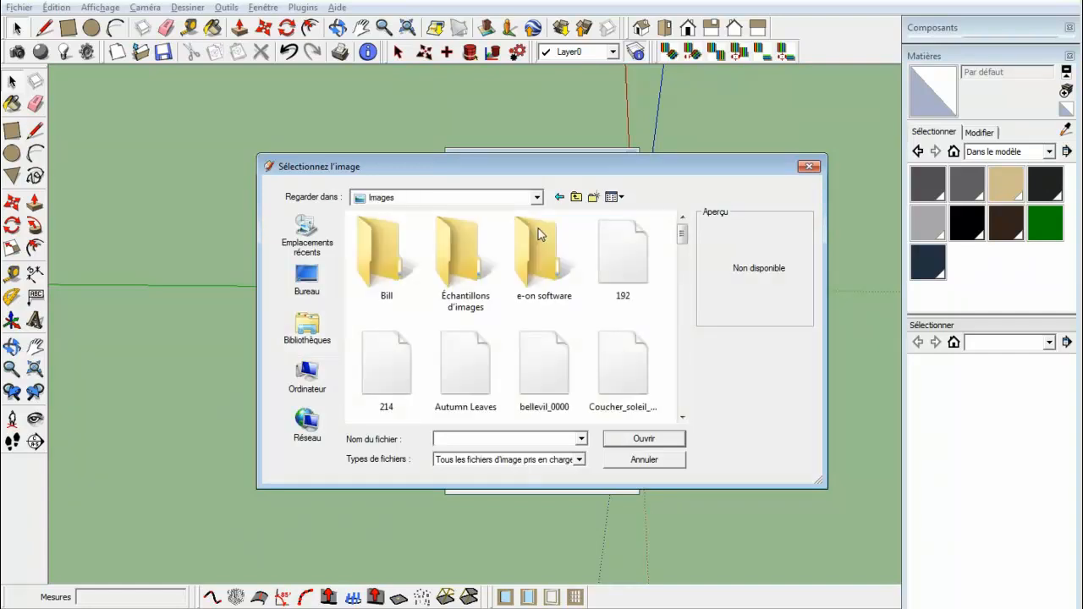
{"action": "scroll", "coordinate": [537, 319], "scroll_direction": "down", "scroll_amount": 1}
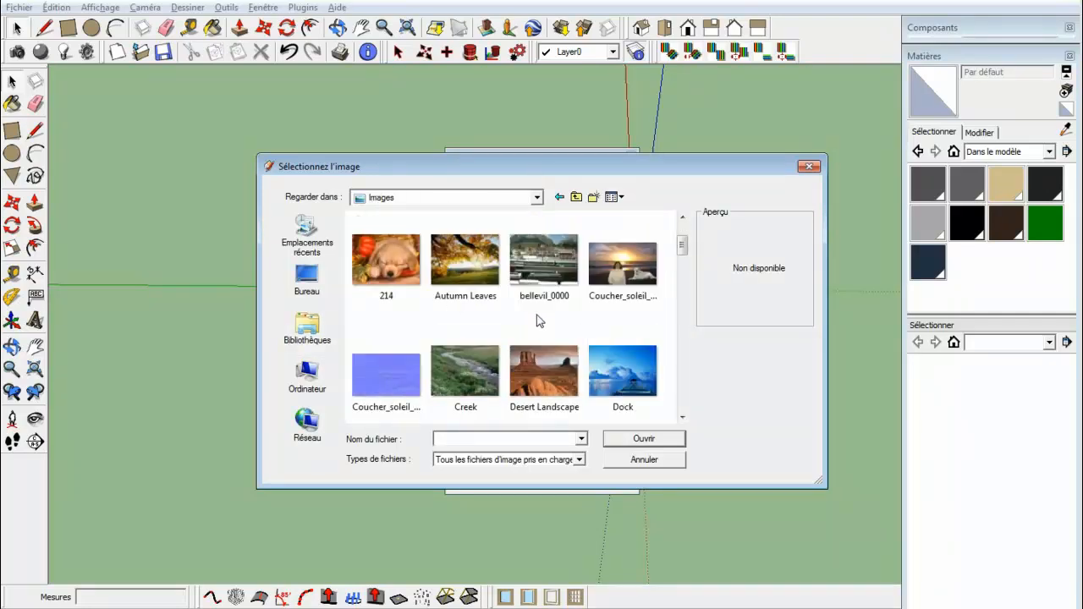
{"action": "left_click", "coordinate": [529, 366]}
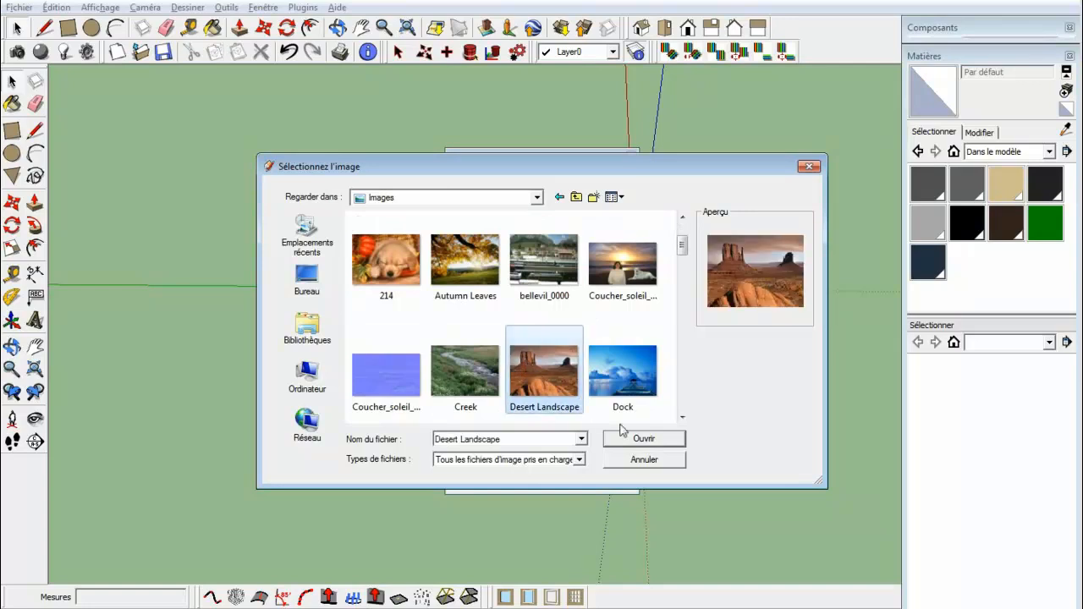
{"action": "left_click", "coordinate": [642, 445]}
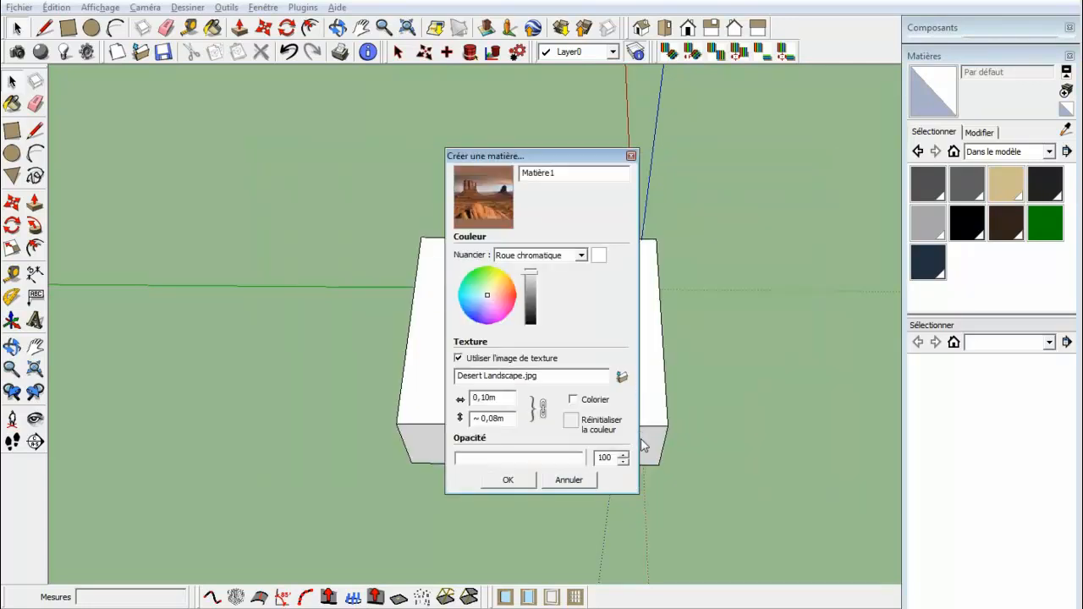
{"action": "left_click", "coordinate": [500, 479]}
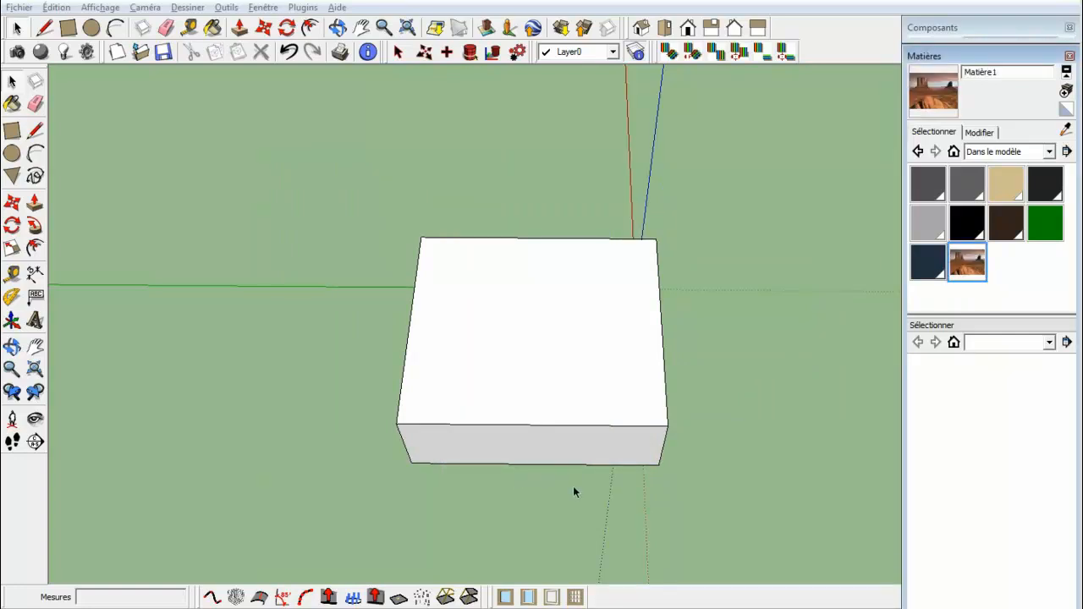
Paint the box's top face with the Desert Landscape material.
{"action": "left_click", "coordinate": [968, 263]}
{"action": "left_click", "coordinate": [578, 342]}
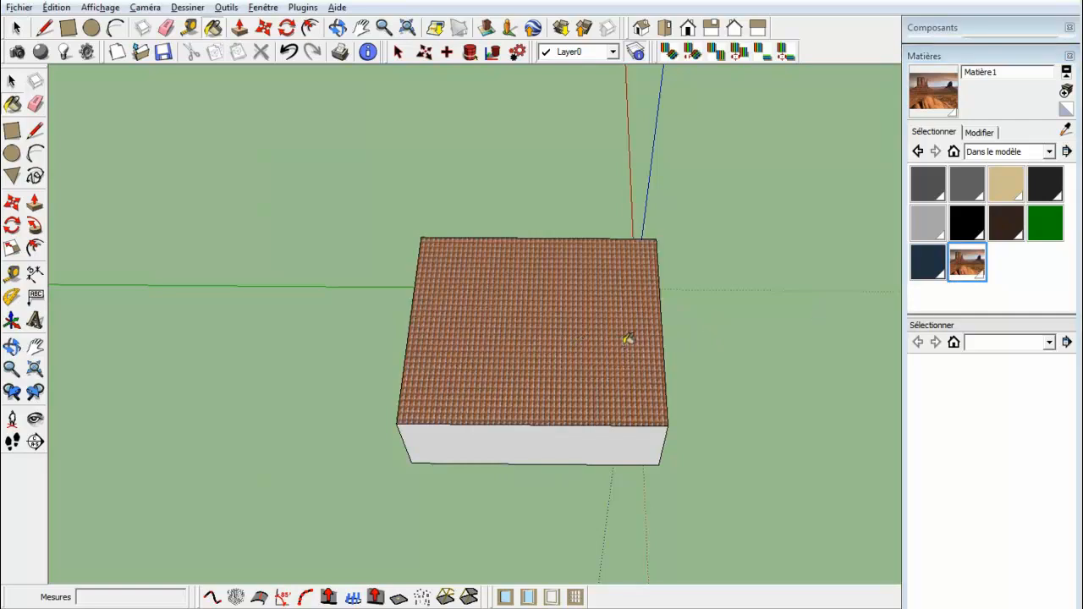
{"action": "scroll", "coordinate": [626, 336], "scroll_direction": "up", "scroll_amount": 4}
{"action": "scroll", "coordinate": [627, 338], "scroll_direction": "up", "scroll_amount": 1}
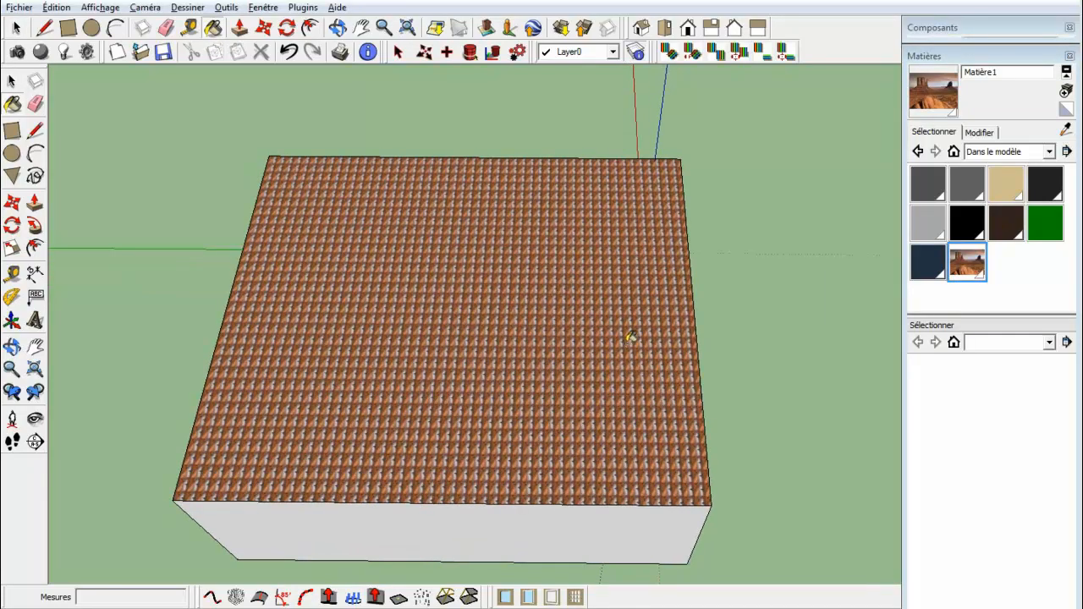
Enlarge the Desert Landscape texture in stages, setting its width to 1 m, 2 m and finally 4 m.
{"action": "left_click", "coordinate": [982, 132]}
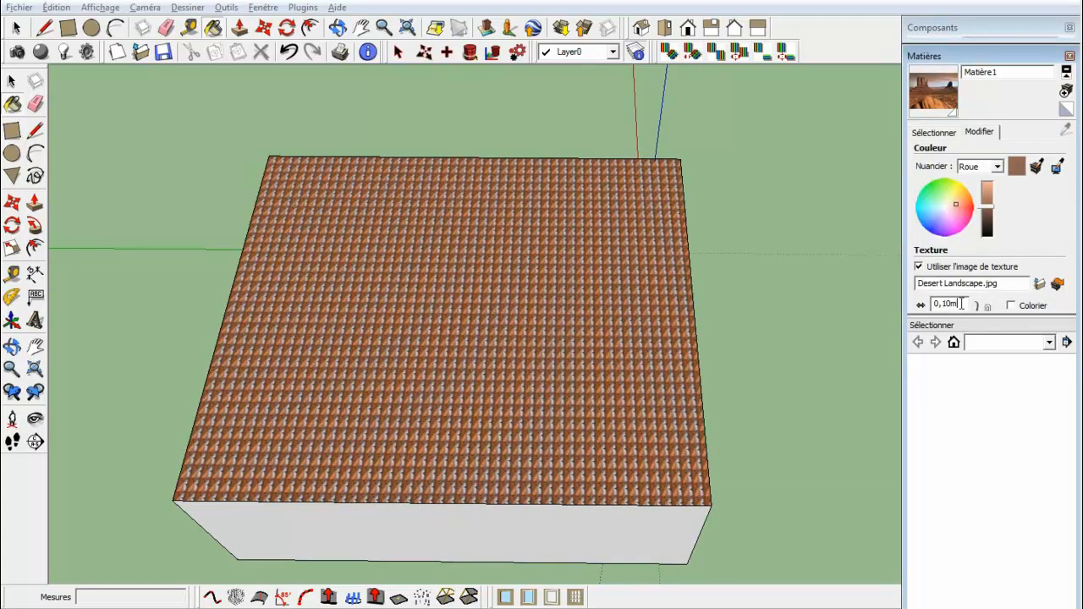
{"action": "left_click_drag", "start_coordinate": [962, 303], "coordinate": [948, 303]}
{"action": "key", "text": "BackSpace"}
{"action": "key", "text": "BackSpace"}
{"action": "key", "text": "BackSpace"}
{"action": "type", "text": "1"}
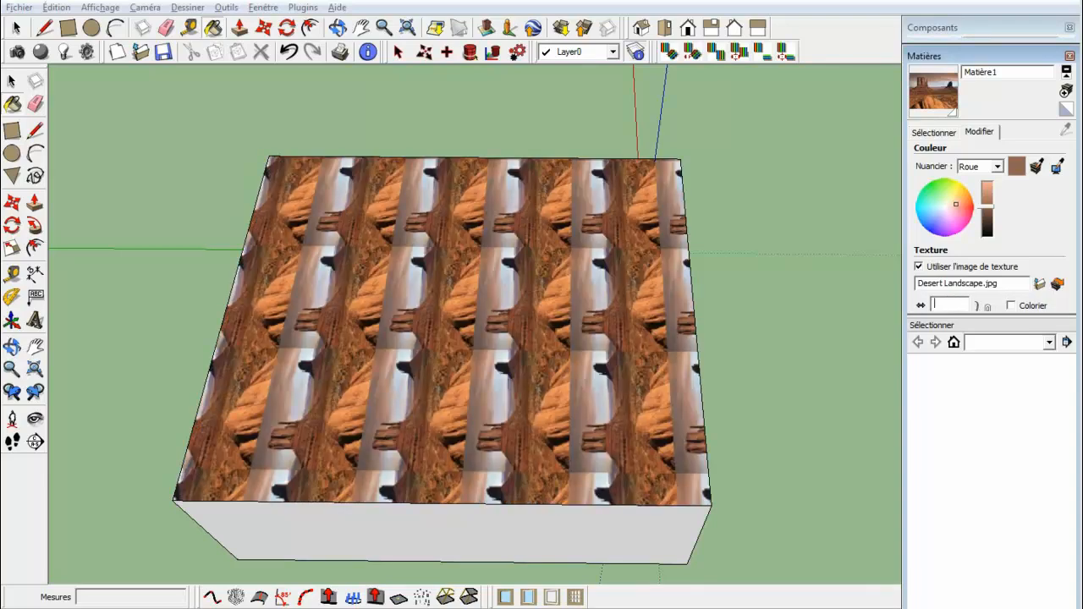
{"action": "type", "text": "2"}
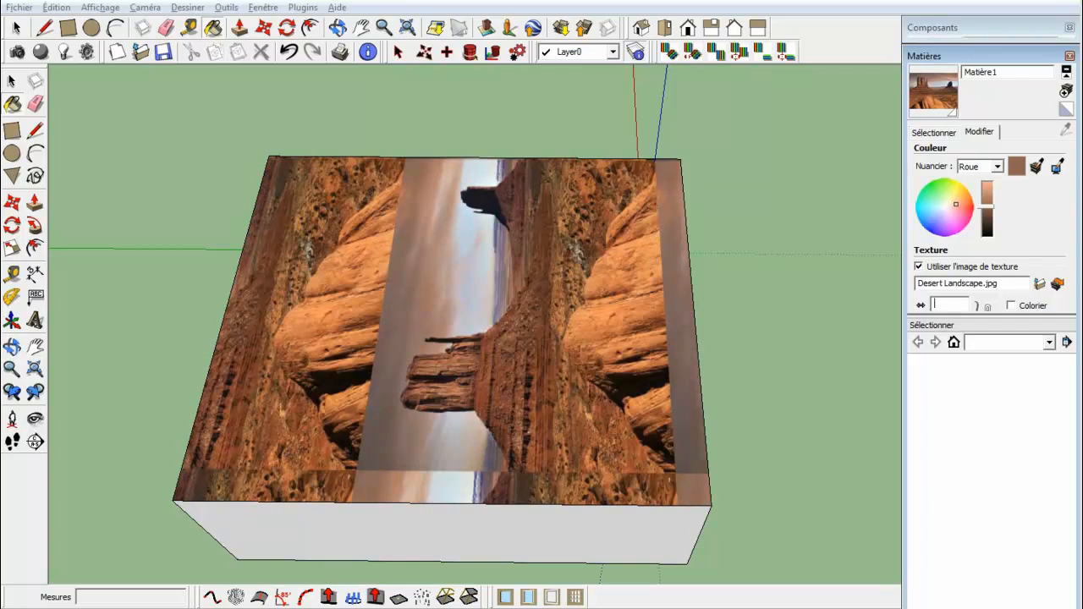
{"action": "type", "text": "4"}
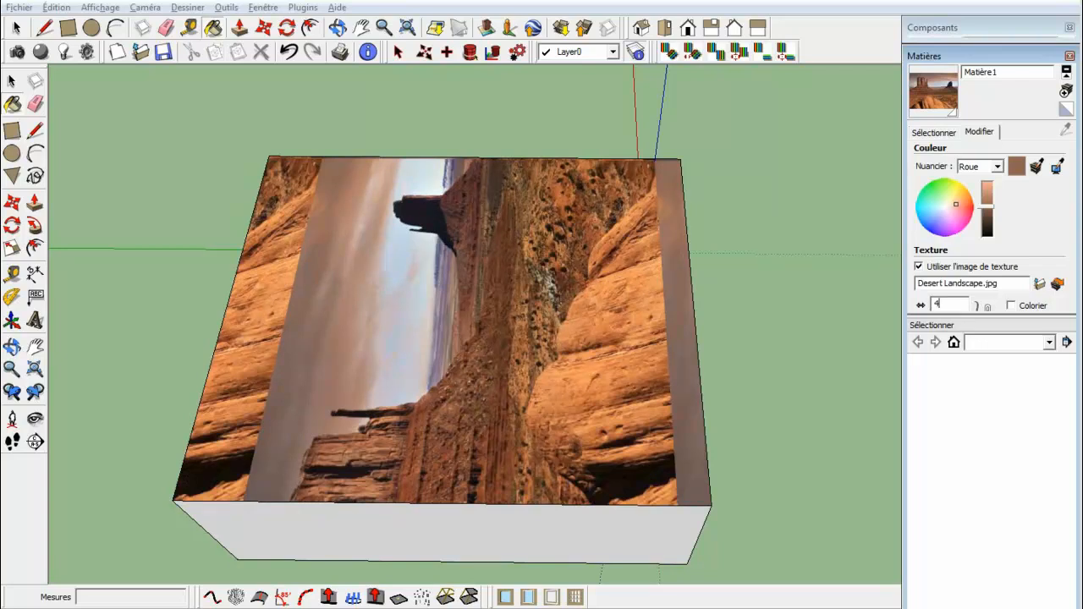
Undo the Desert Landscape texture's resizing and its painting on the box's top face.
{"action": "left_click", "coordinate": [1009, 287]}
{"action": "mouse_move", "coordinate": [593, 339]}
{"action": "middle_mouse_down"}
{"action": "mouse_move", "coordinate": [588, 350]}
{"action": "mouse_move", "coordinate": [271, 455]}
{"action": "middle_mouse_up"}
{"action": "key", "text": "b"}
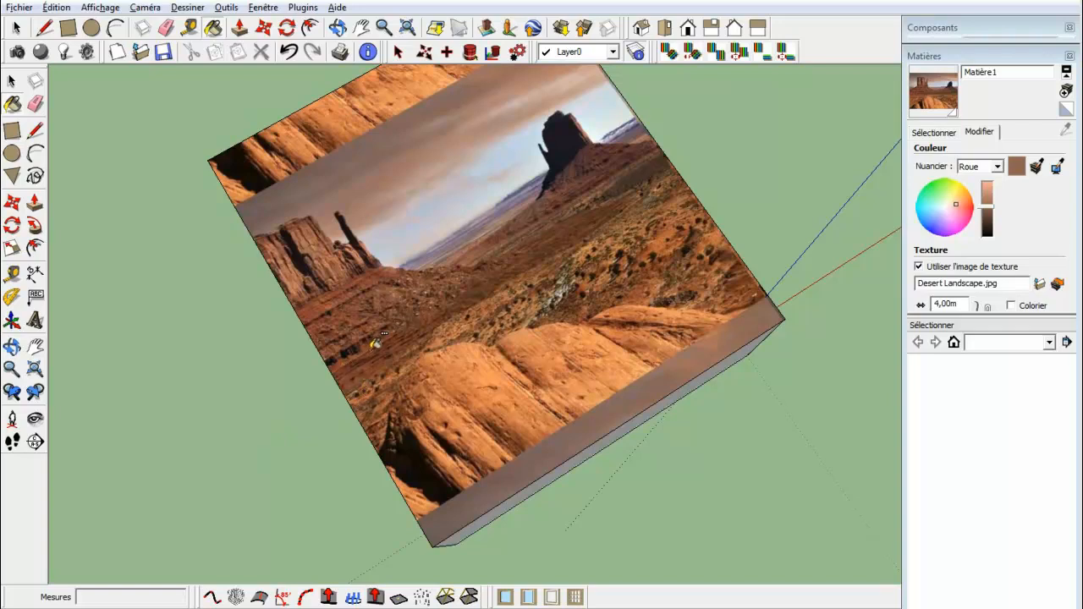
{"action": "key", "text": "ctrl+z"}
{"action": "key", "text": "ctrl+z"}
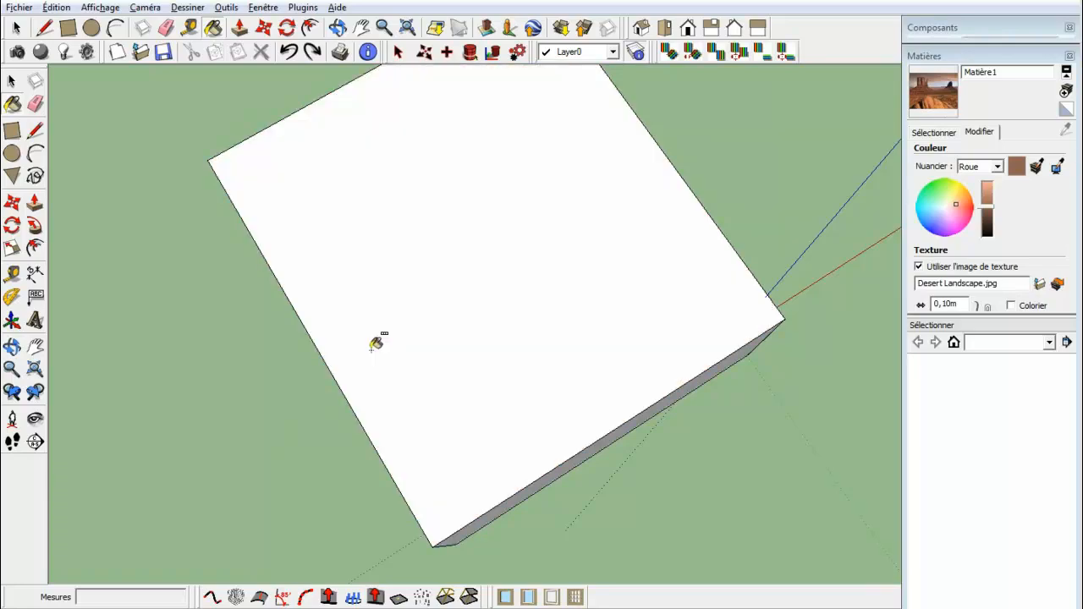
Start creating a Tgi3D texture for the box's top face and name its material Landscape.
{"action": "key", "text": "space"}
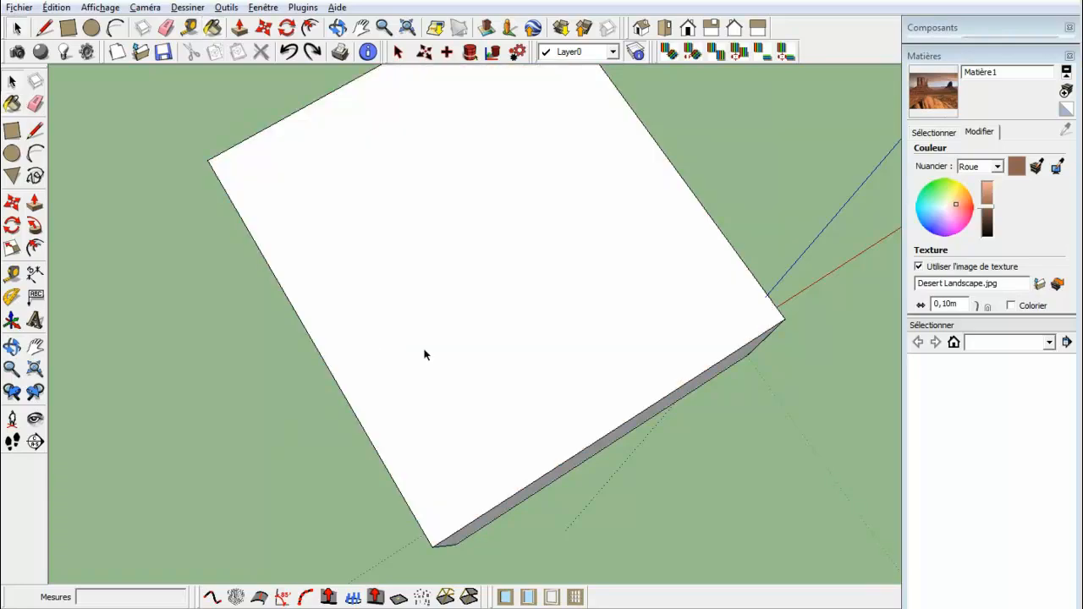
{"action": "left_click", "coordinate": [454, 354]}
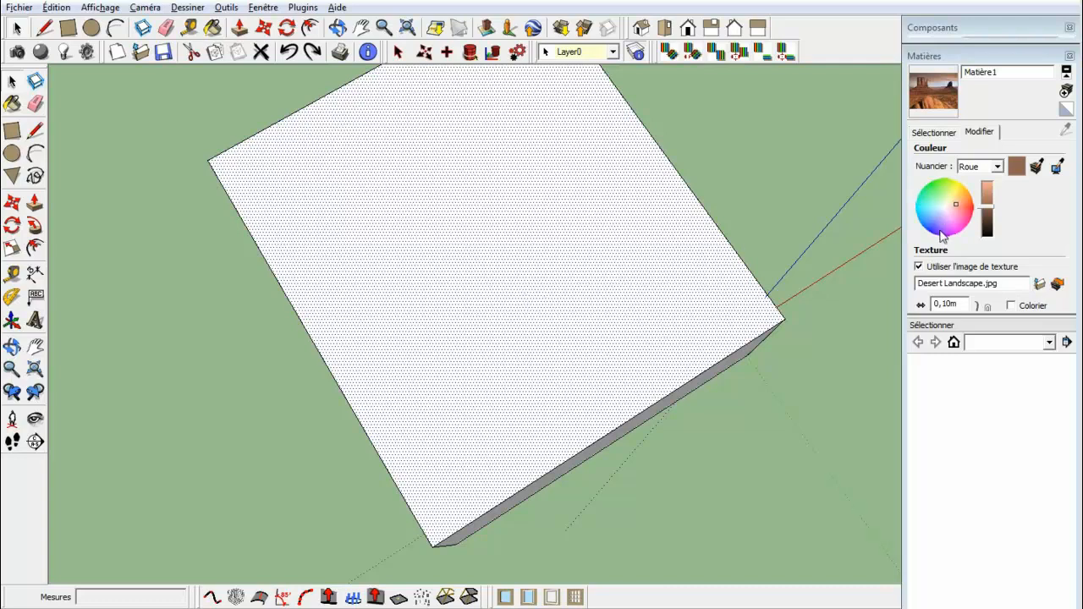
{"action": "left_click", "coordinate": [934, 132]}
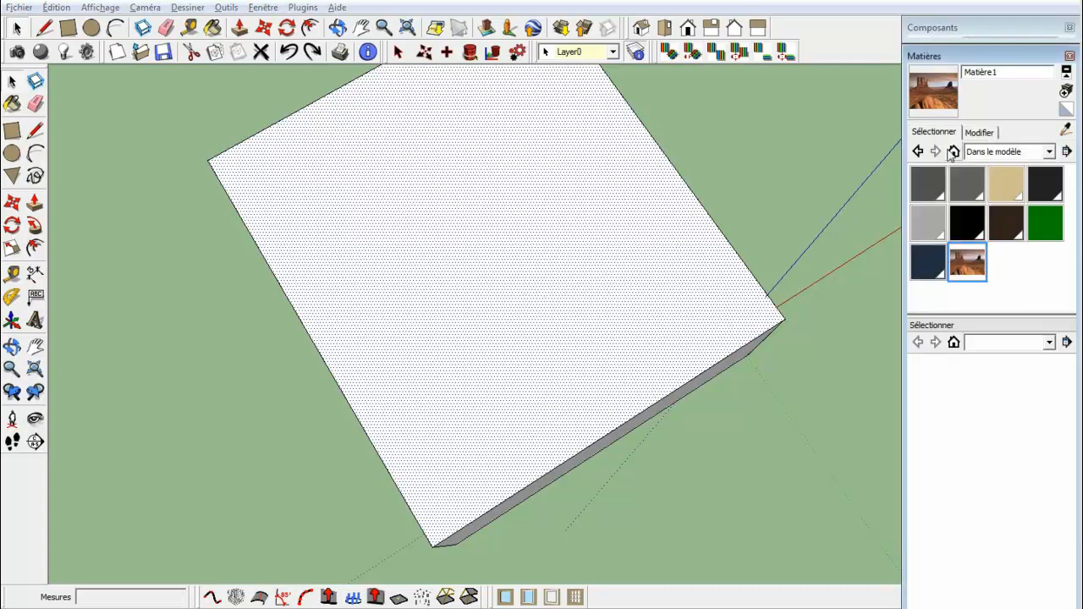
{"action": "right_click", "coordinate": [446, 269]}
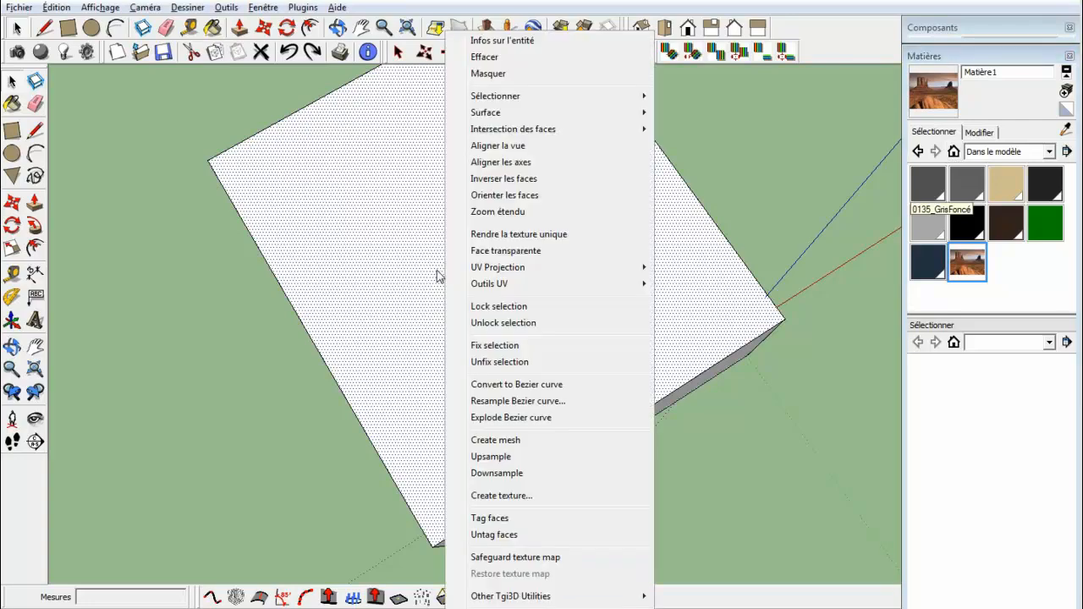
{"action": "left_click", "coordinate": [502, 498]}
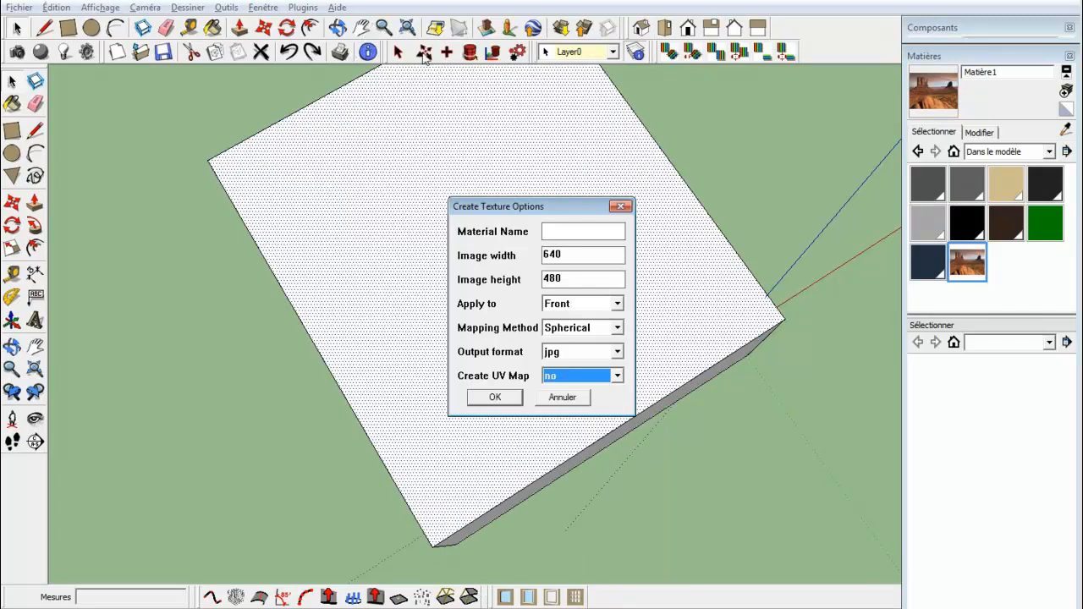
{"action": "left_click", "coordinate": [560, 231]}
{"action": "type", "text": "Landscape"}
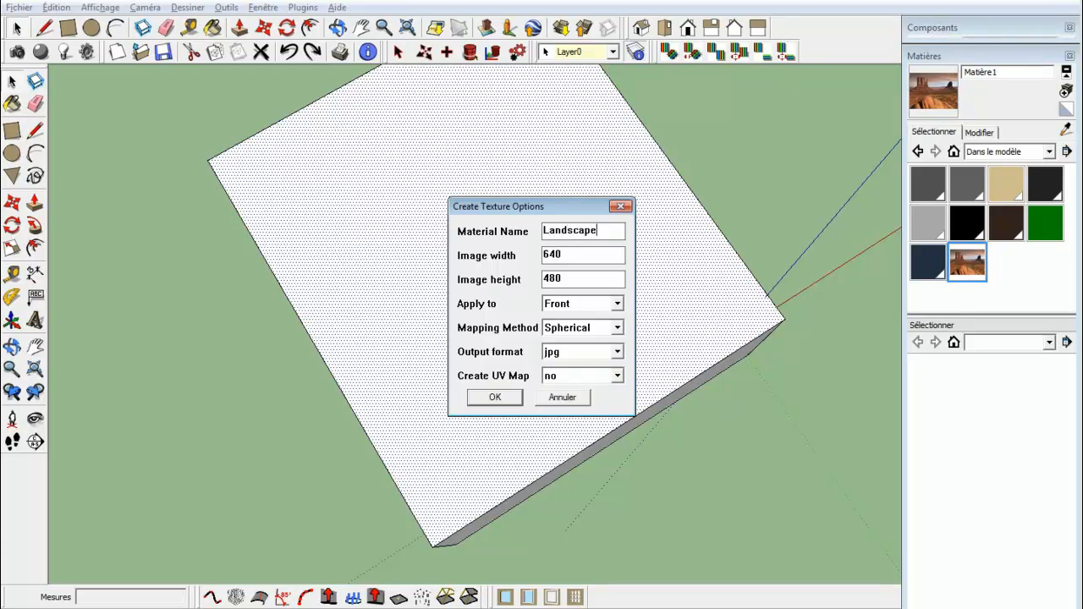
Create the texture with a 512 by 512 image size and the Unwrap mapping method.
{"action": "key", "text": "Tab"}
{"action": "type", "text": "512"}
{"action": "key", "text": "Tab"}
{"action": "type", "text": "5"}
{"action": "key", "text": "Return"}
{"action": "left_click", "coordinate": [552, 328]}
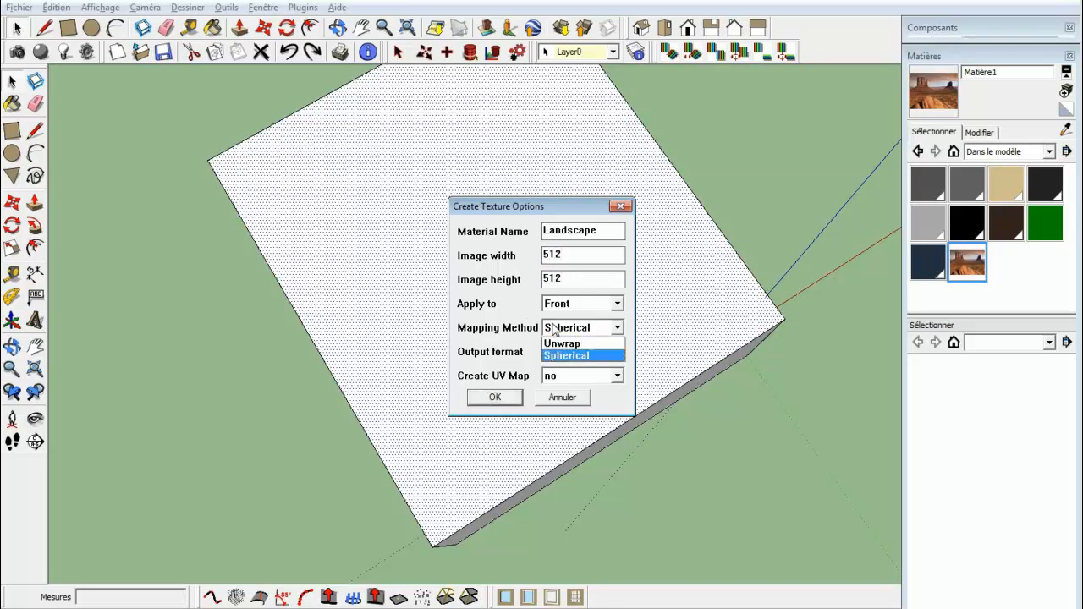
{"action": "left_click", "coordinate": [552, 345]}
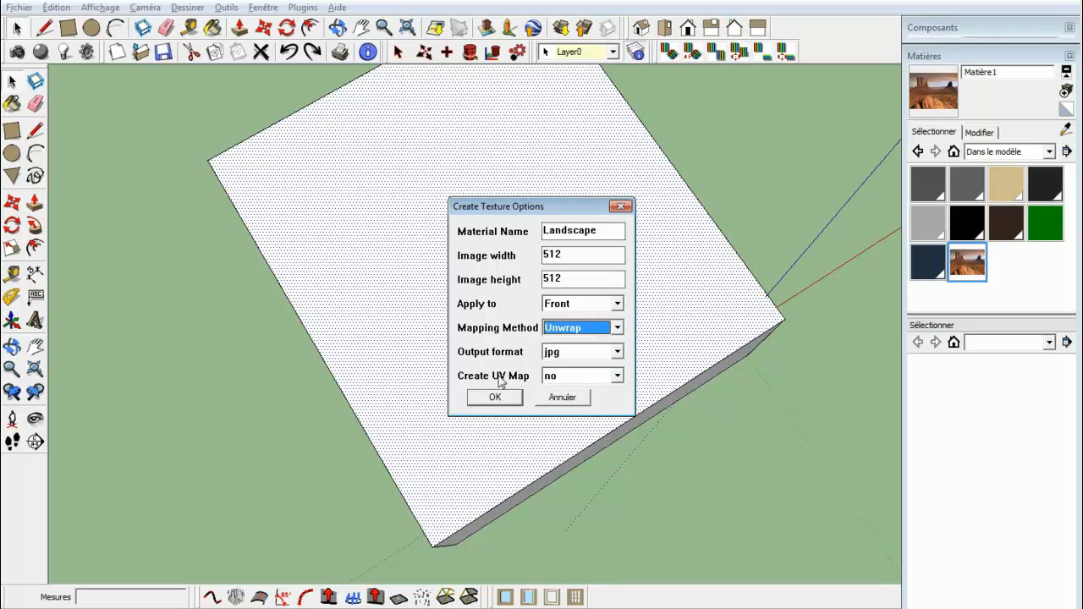
{"action": "left_click", "coordinate": [504, 398]}
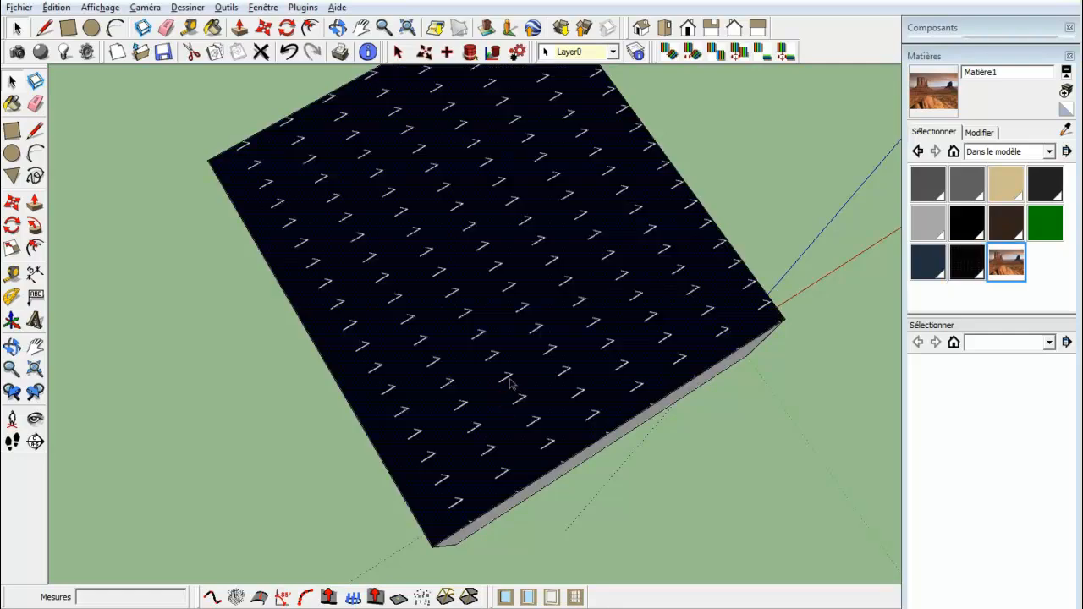
Open the Landscape material's texture image for editing in GIMP.
{"action": "left_click", "coordinate": [967, 267]}
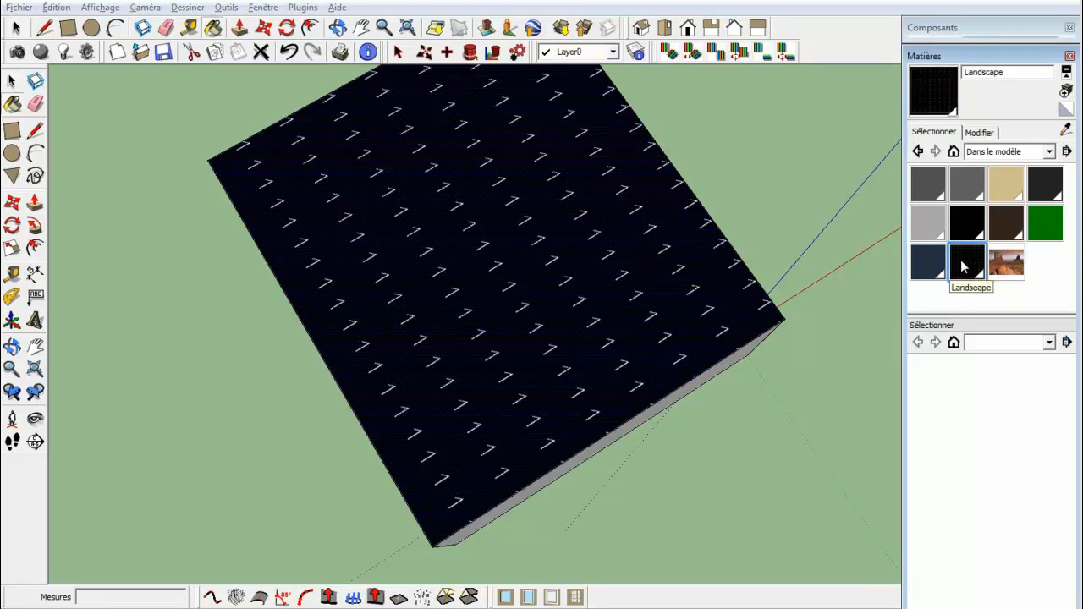
{"action": "right_click", "coordinate": [963, 267]}
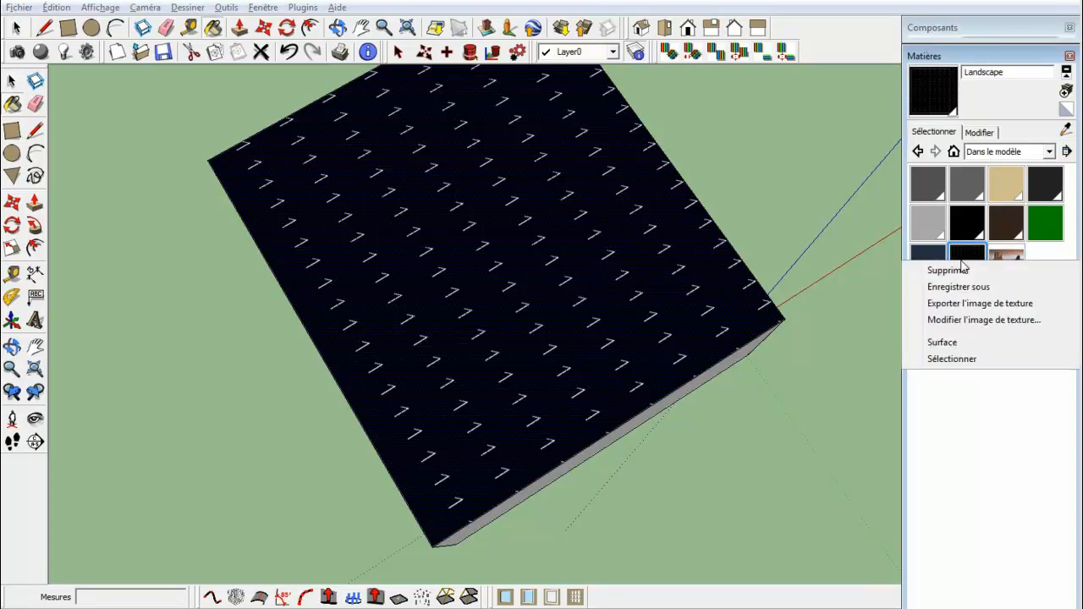
{"action": "left_click", "coordinate": [964, 321]}
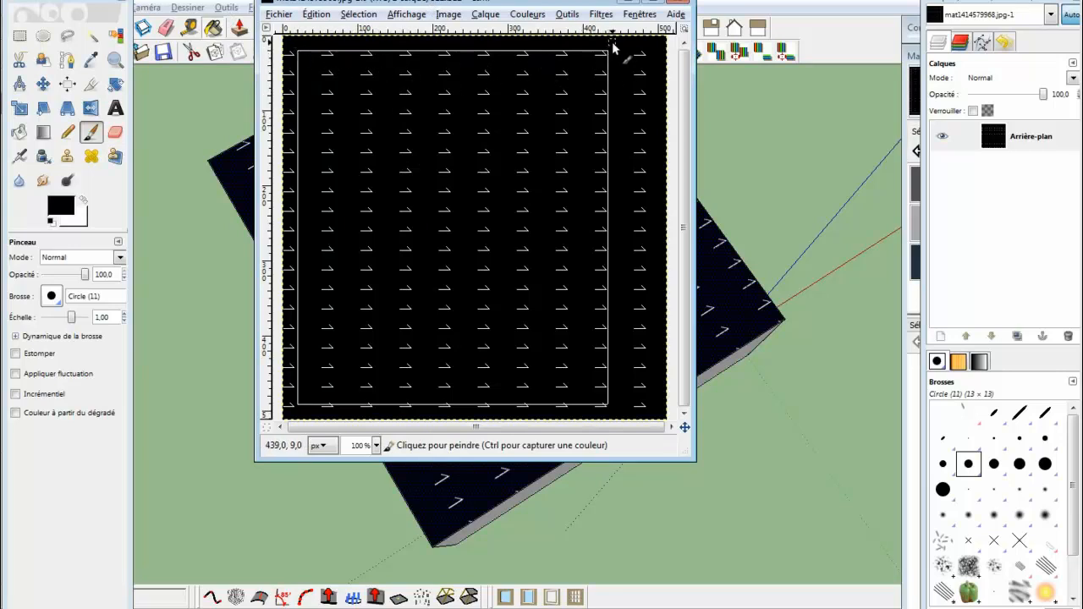
Add Desert Landscape.jpg from the Pictures folder as a new layer above the texture map.
{"action": "left_click", "coordinate": [20, 37]}
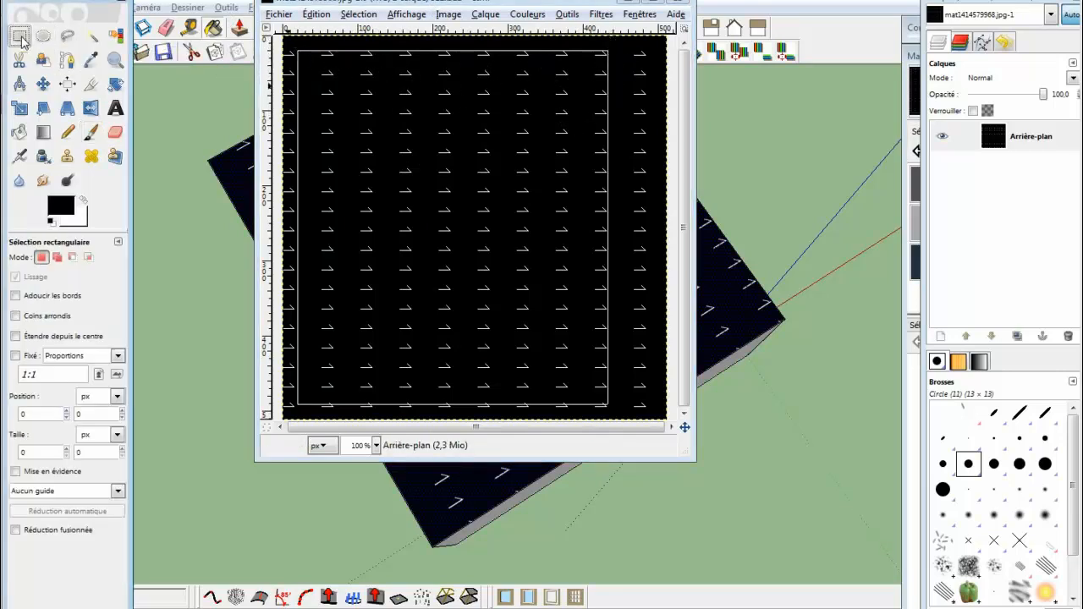
{"action": "left_click", "coordinate": [279, 14]}
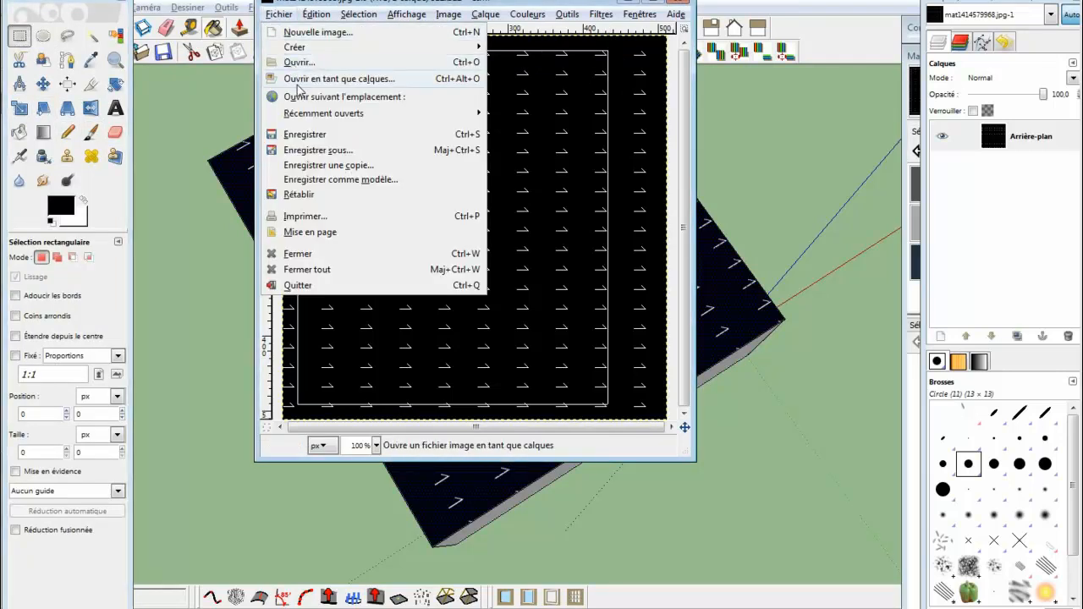
{"action": "left_click", "coordinate": [298, 79]}
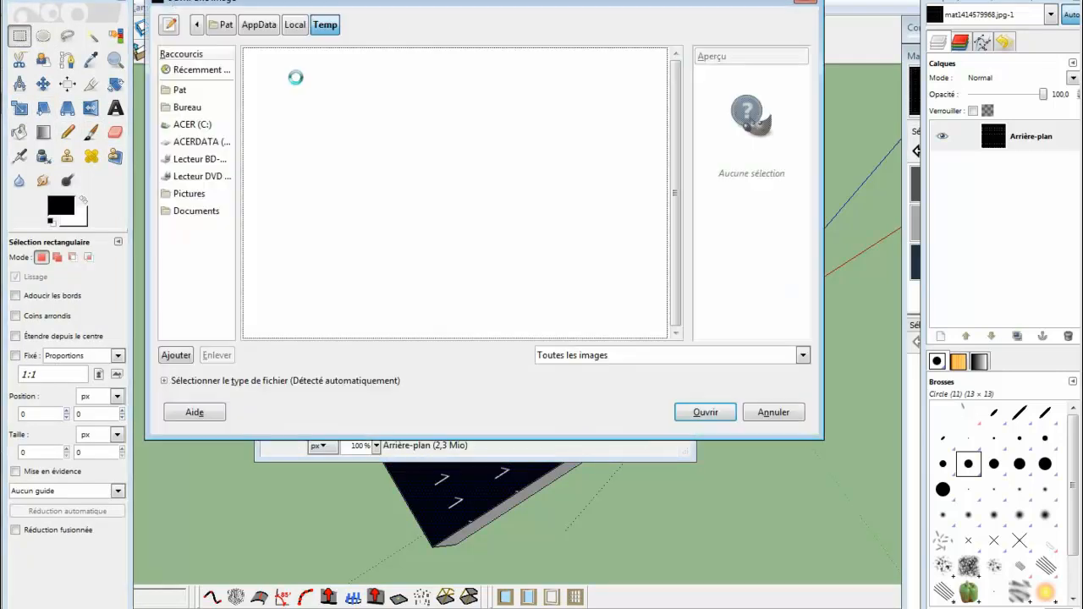
{"action": "left_click", "coordinate": [197, 193]}
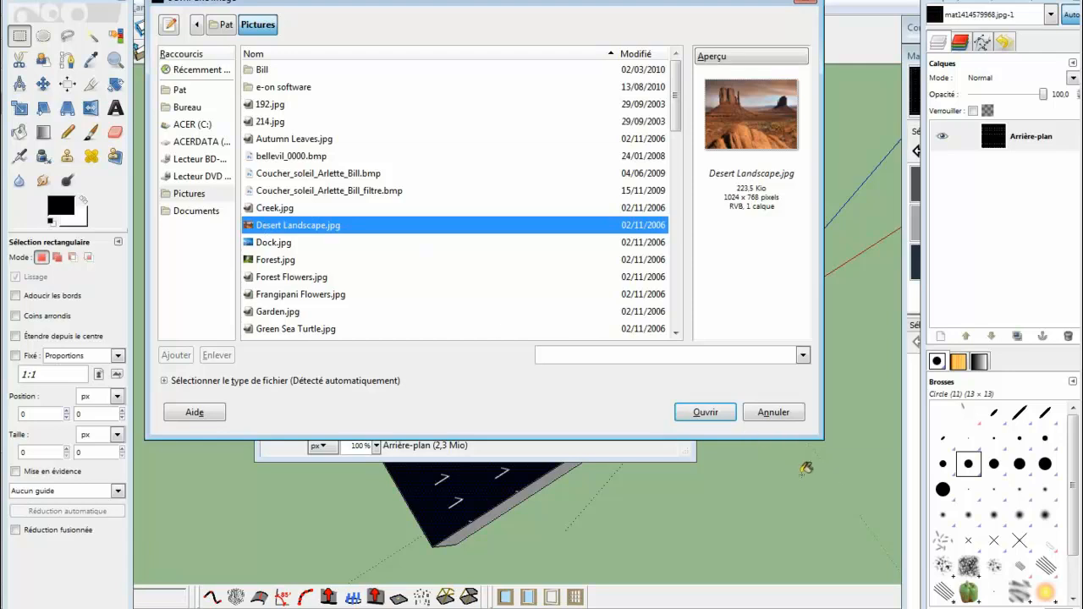
{"action": "left_click", "coordinate": [702, 413]}
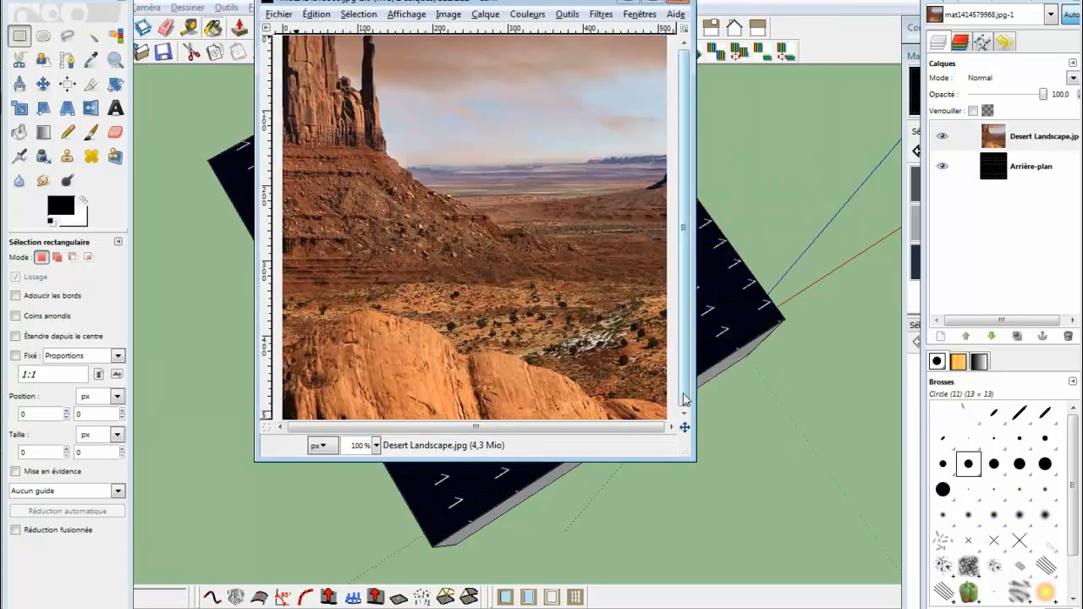
Scale the Desert Landscape layer to 478 x 359 pixels and move its upper-left corner onto that of the white face outline.
{"action": "left_click", "coordinate": [19, 108]}
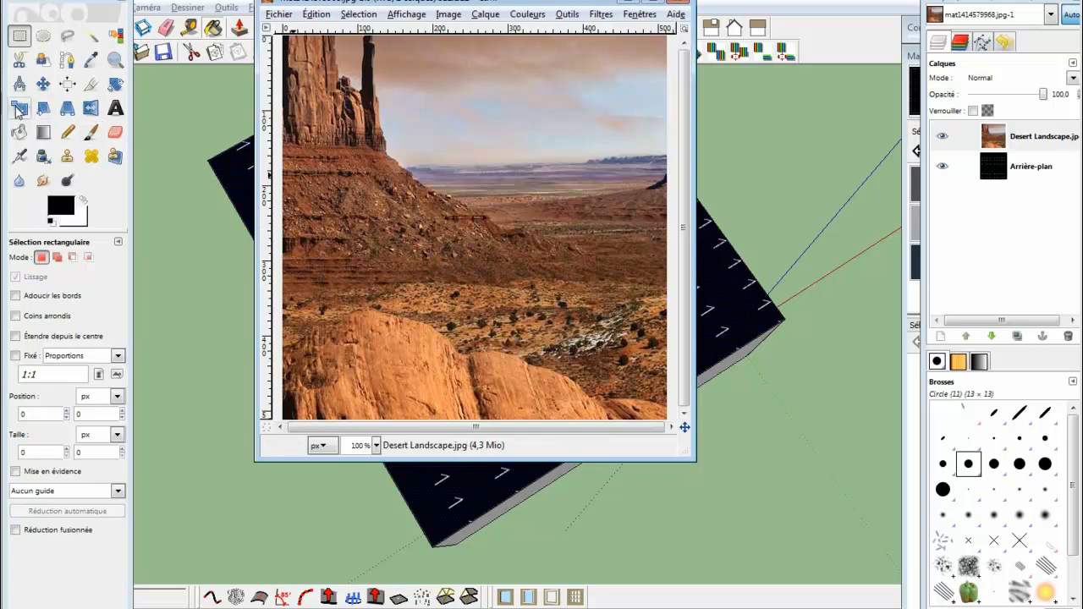
{"action": "right_click", "coordinate": [447, 250]}
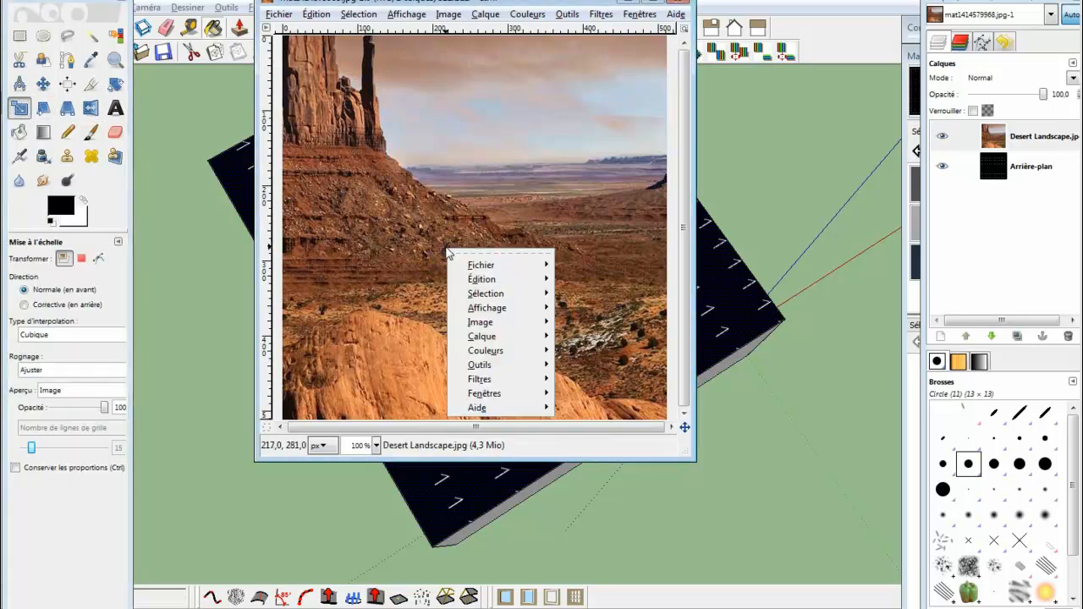
{"action": "mouse_move", "coordinate": [517, 339]}
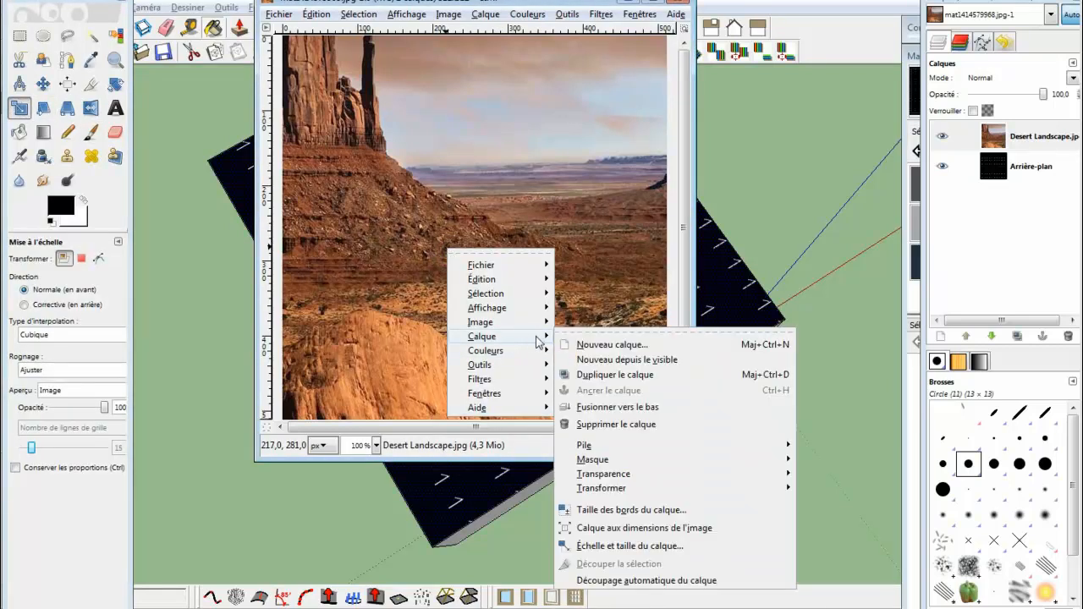
{"action": "left_click", "coordinate": [629, 547]}
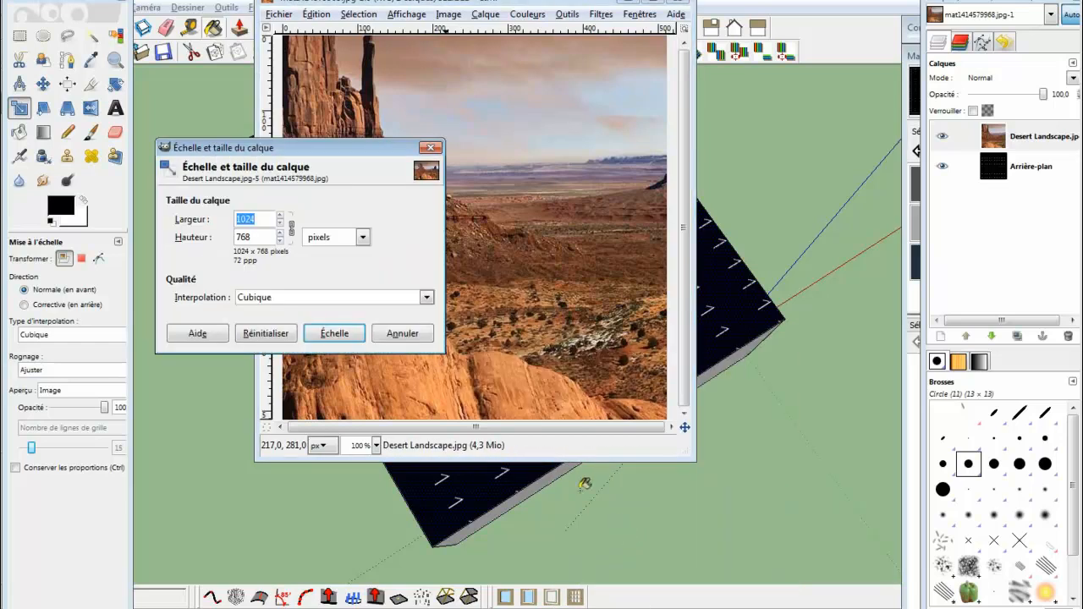
{"action": "left_click", "coordinate": [280, 224]}
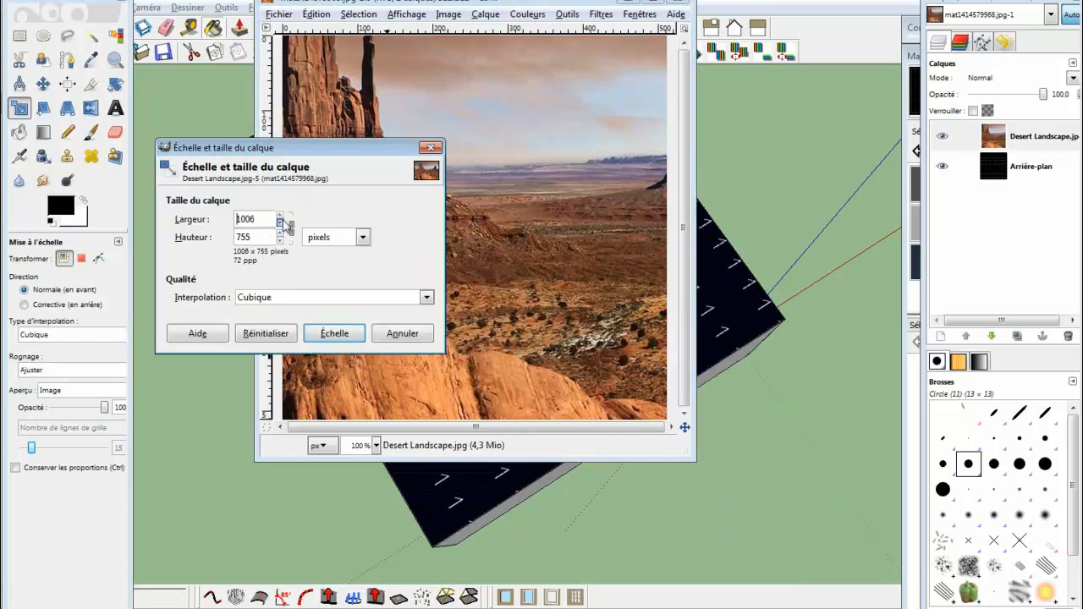
{"action": "left_click_drag", "start_coordinate": [286, 224], "coordinate": [285, 224]}
{"action": "left_click_drag", "start_coordinate": [286, 224], "coordinate": [286, 224]}
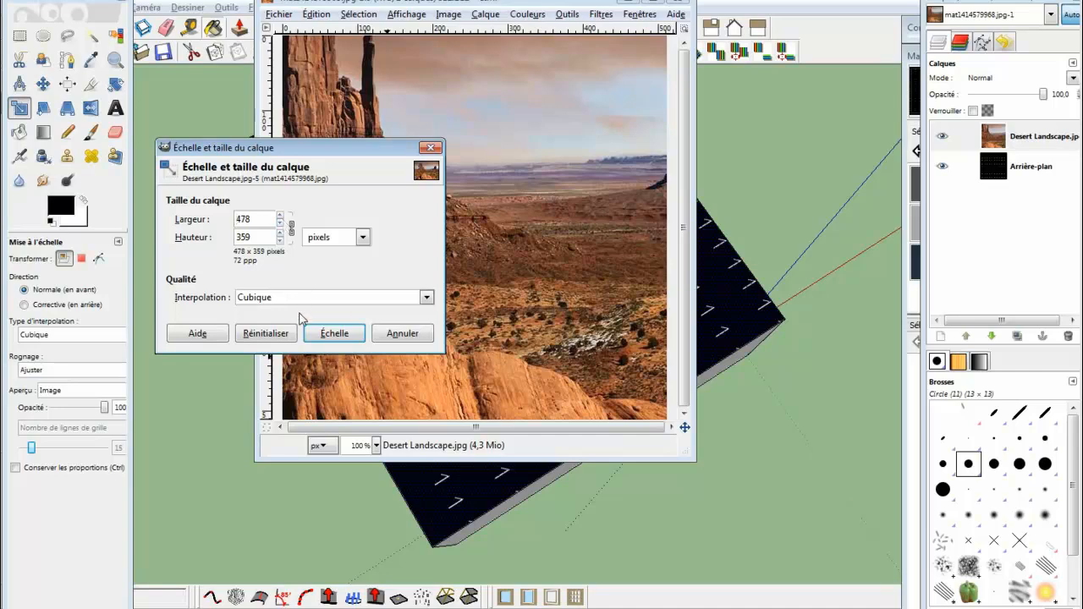
{"action": "left_click", "coordinate": [334, 333]}
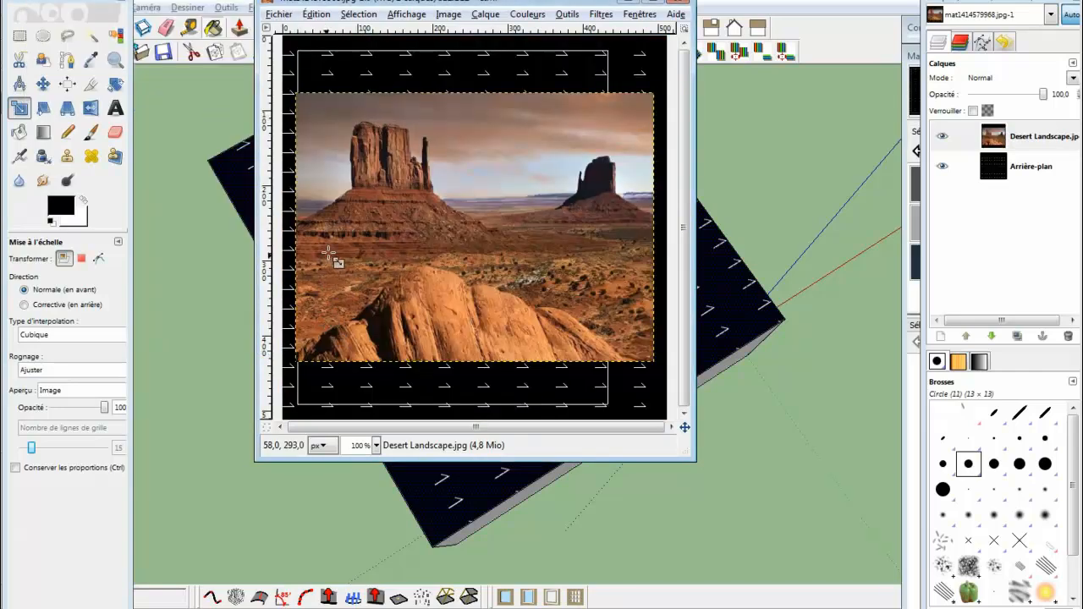
{"action": "left_click", "coordinate": [42, 83]}
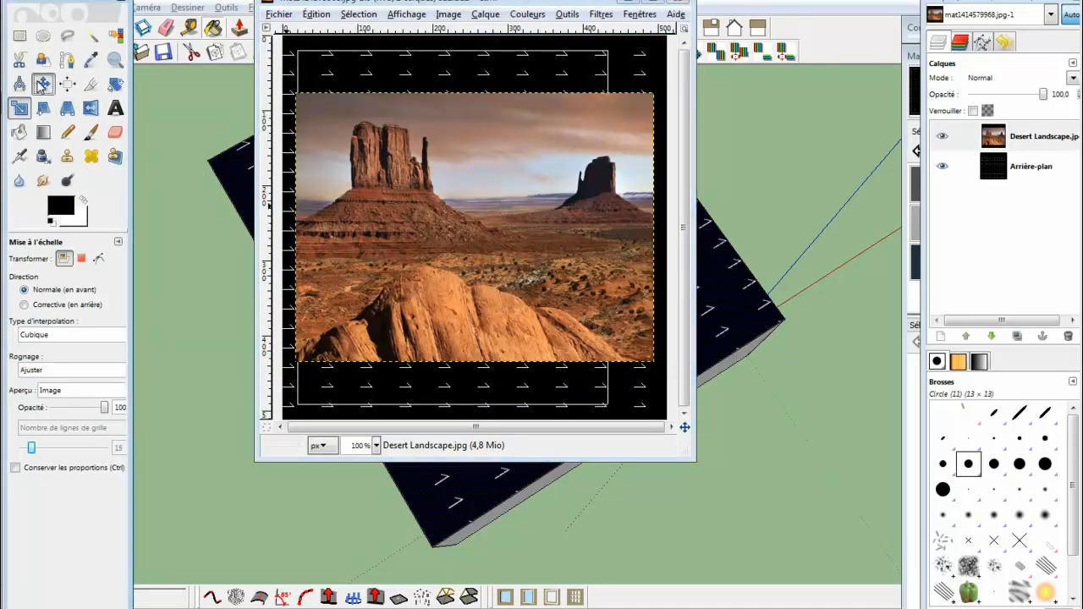
{"action": "left_click_drag", "start_coordinate": [344, 190], "coordinate": [345, 147]}
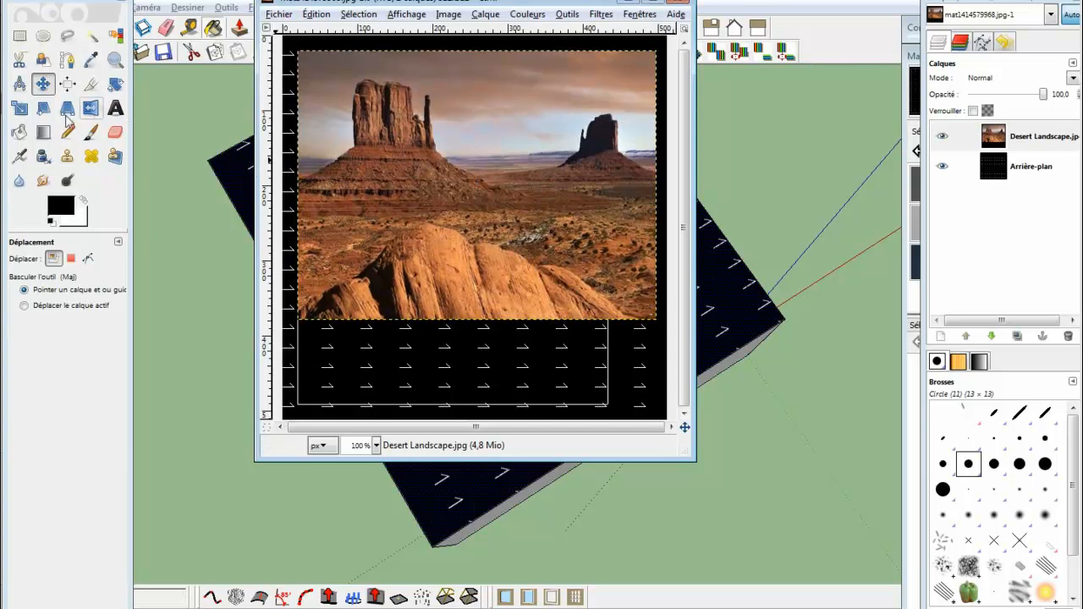
{"action": "left_click", "coordinate": [19, 110]}
{"action": "left_click", "coordinate": [450, 262]}
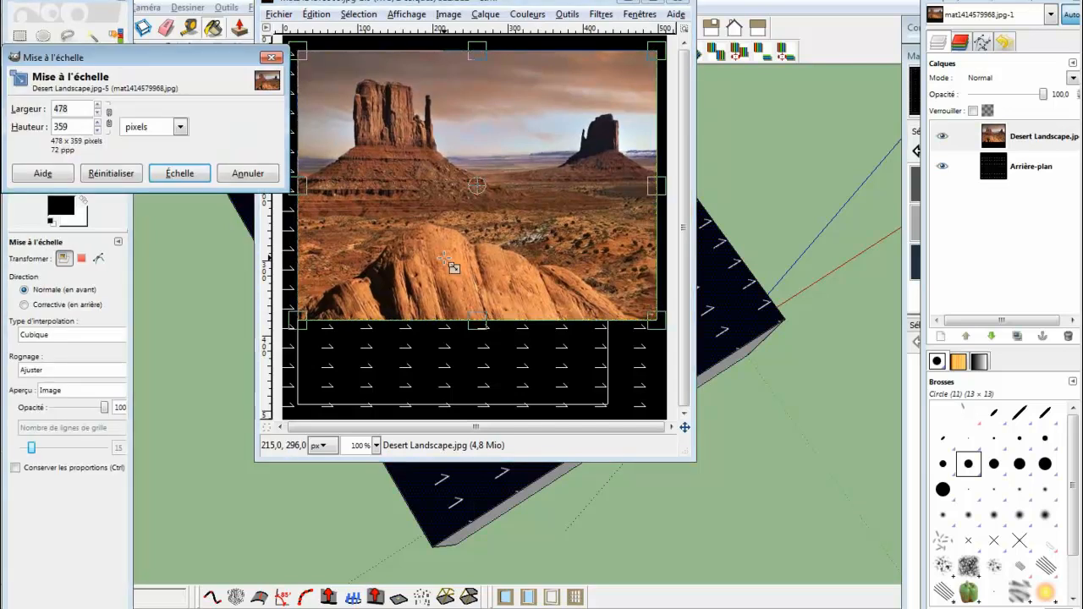
{"action": "mouse_move", "coordinate": [629, 322]}
{"action": "left_mouse_down"}
{"action": "mouse_move", "coordinate": [647, 320]}
{"action": "mouse_move", "coordinate": [602, 410]}
{"action": "mouse_move", "coordinate": [617, 329]}
{"action": "mouse_move", "coordinate": [630, 325]}
{"action": "left_mouse_up"}
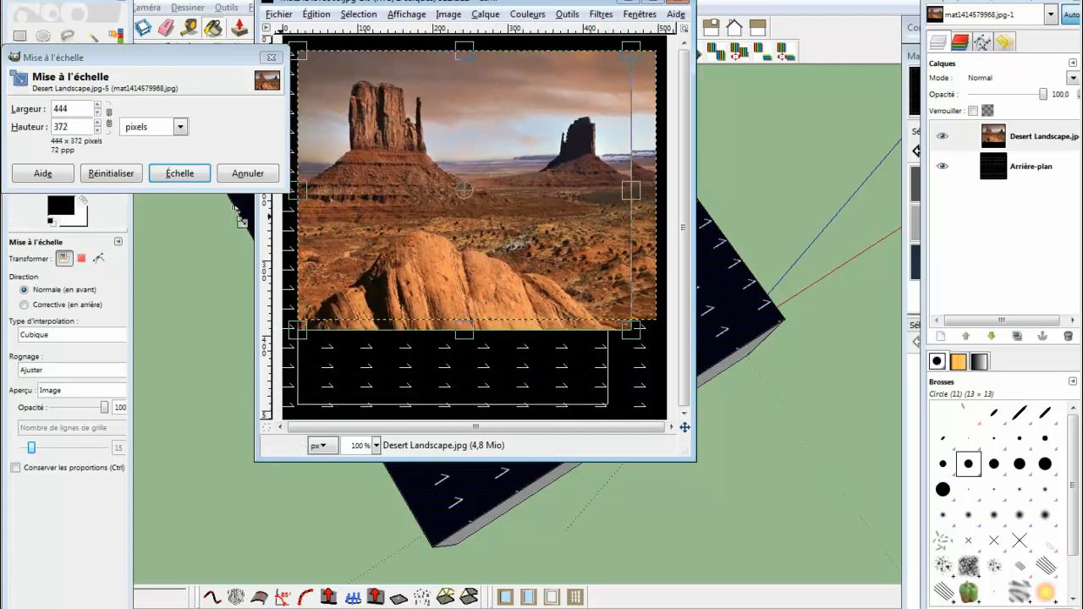
{"action": "left_click", "coordinate": [264, 178]}
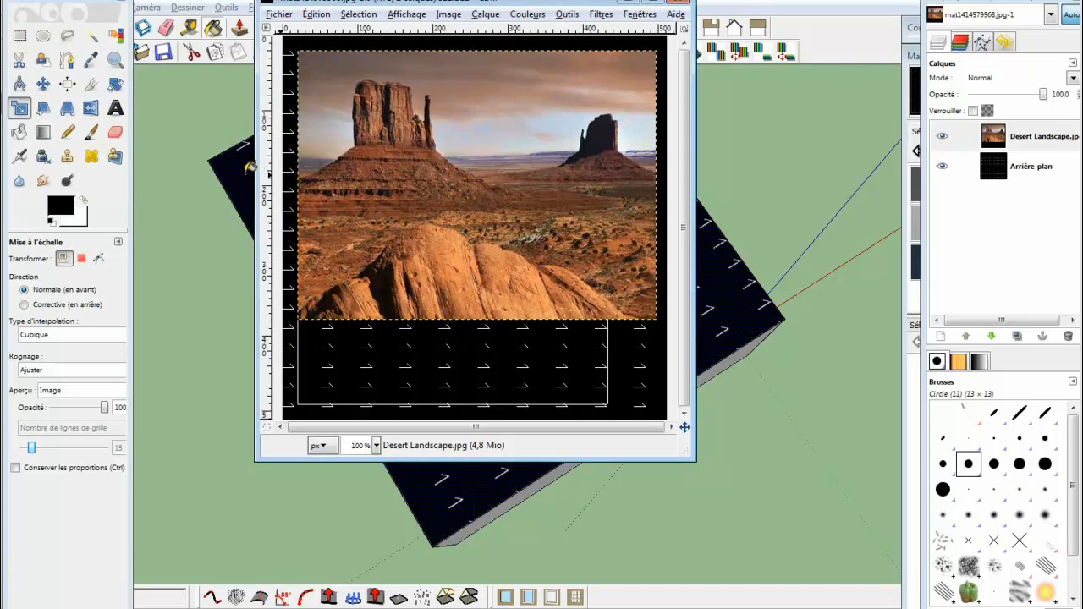
Rotate the Desert Landscape layer by 90 degrees about its centre.
{"action": "left_click", "coordinate": [115, 84]}
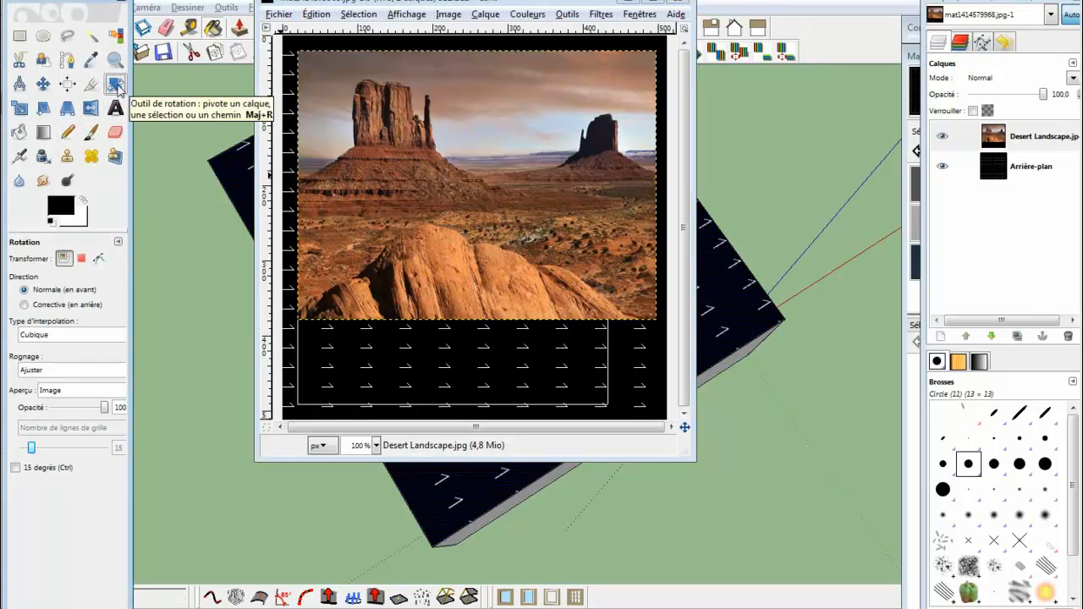
{"action": "left_click", "coordinate": [411, 202]}
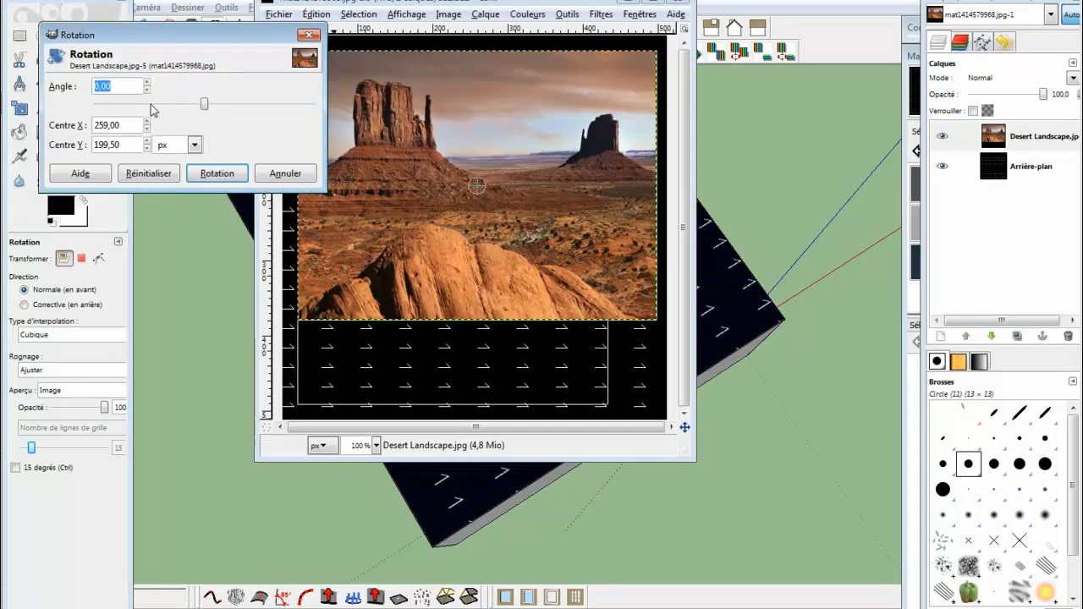
{"action": "type", "text": "90"}
{"action": "key", "text": "Return"}
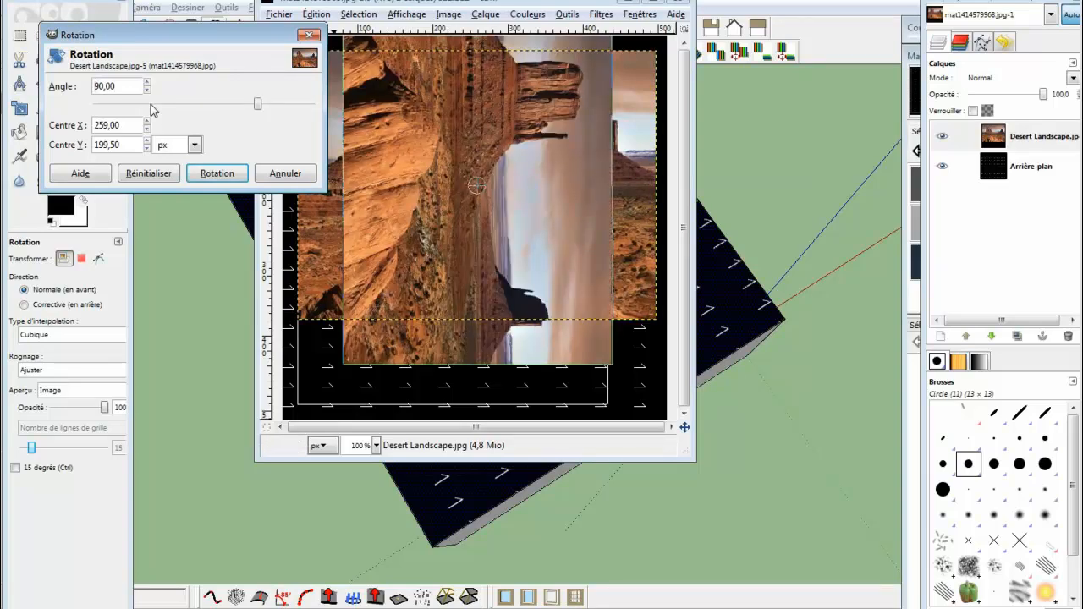
{"action": "left_click", "coordinate": [216, 172]}
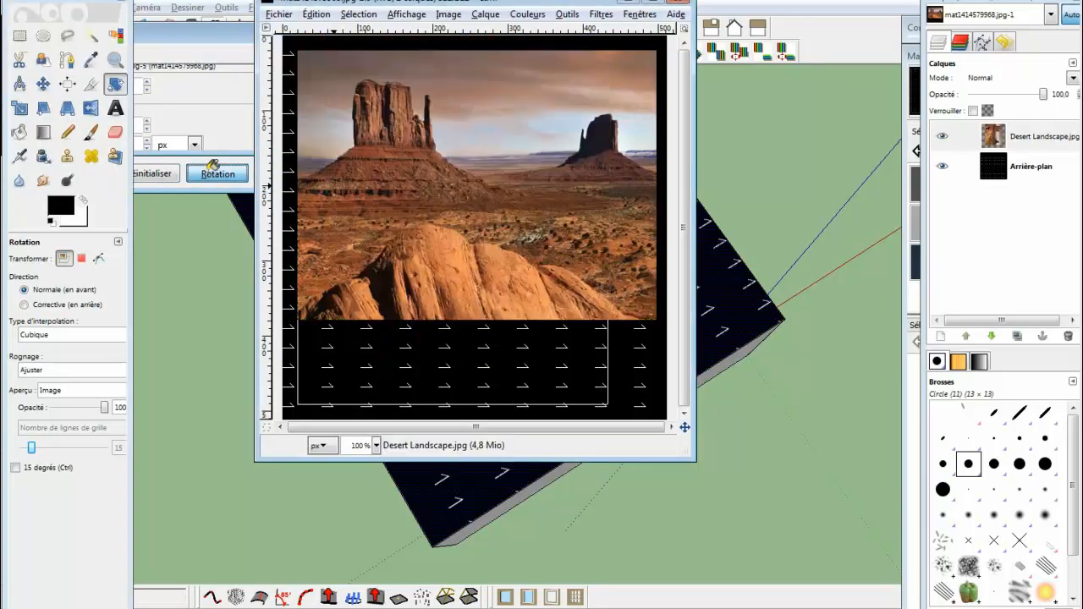
Centre the rotated Desert Landscape layer over the white face outline and stretch it to 415 x 479 pixels to fill the outline.
{"action": "left_click", "coordinate": [43, 83]}
{"action": "left_click_drag", "start_coordinate": [428, 238], "coordinate": [405, 284]}
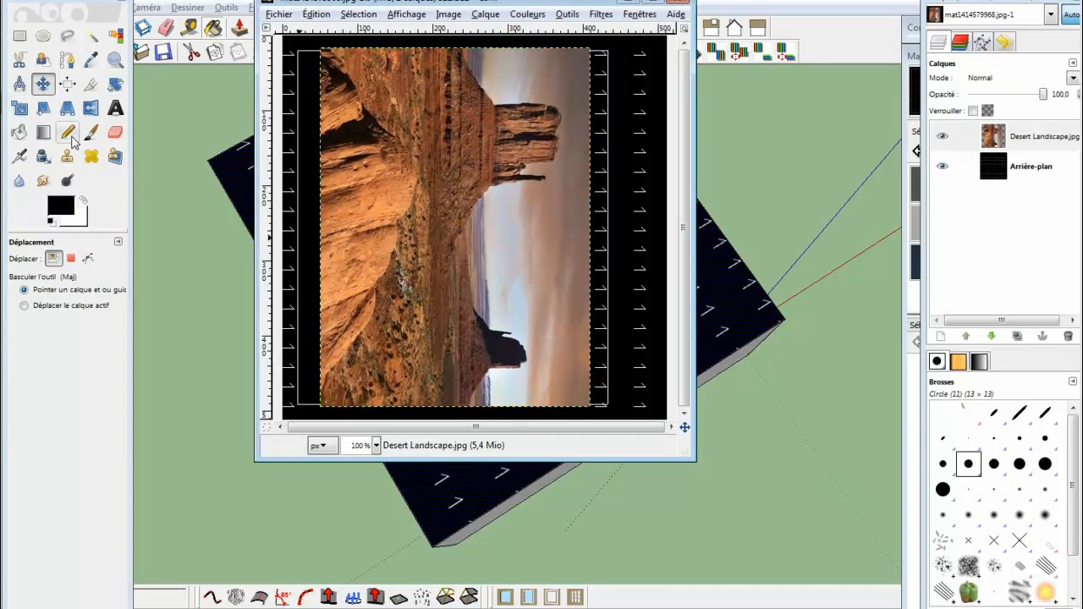
{"action": "left_click", "coordinate": [20, 111]}
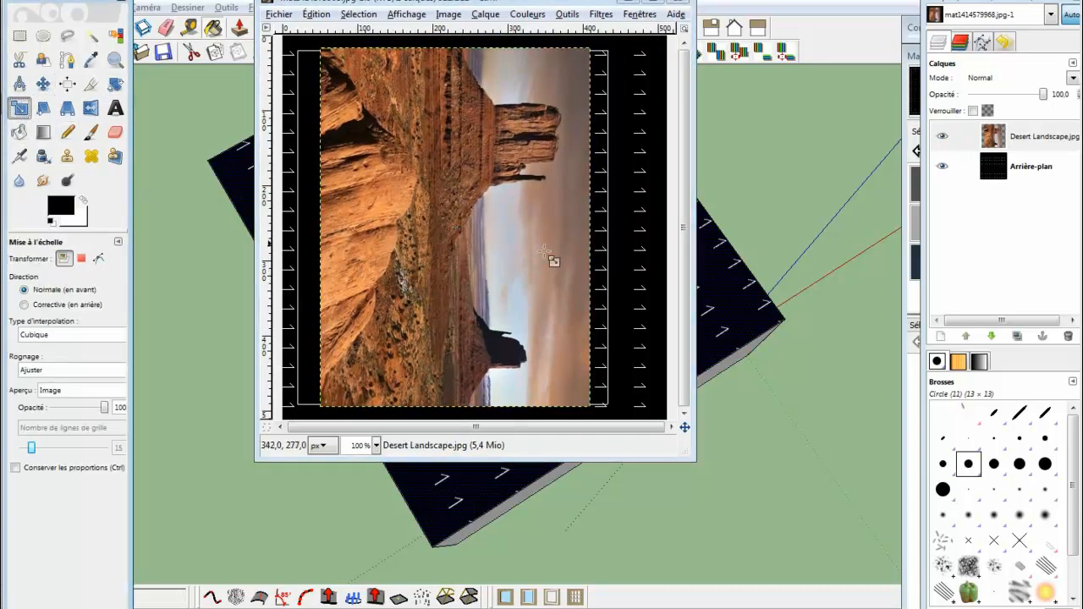
{"action": "left_click", "coordinate": [573, 290]}
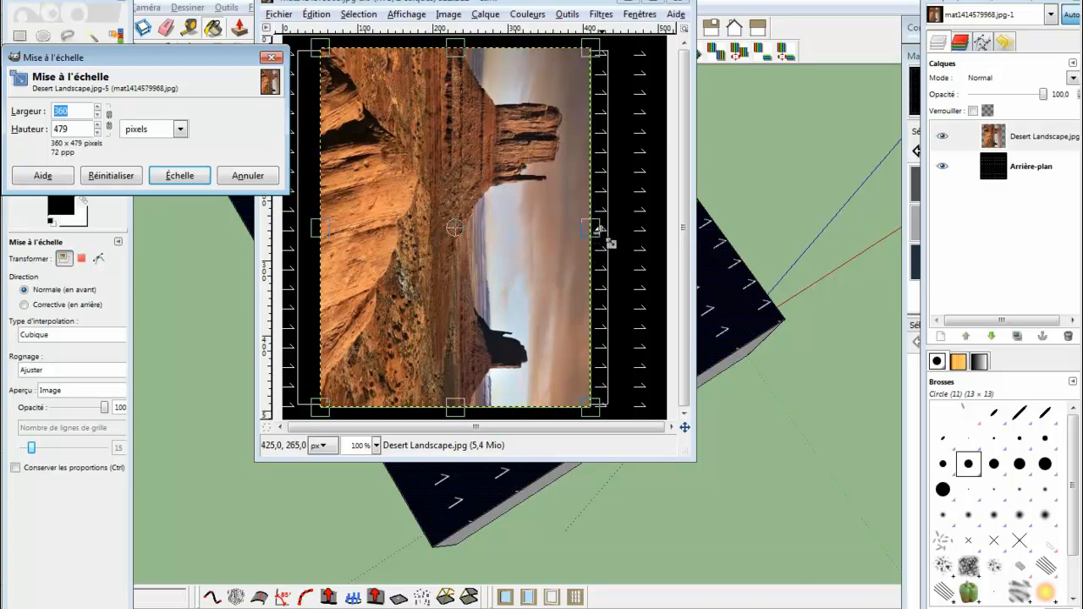
{"action": "left_click_drag", "start_coordinate": [597, 231], "coordinate": [616, 231]}
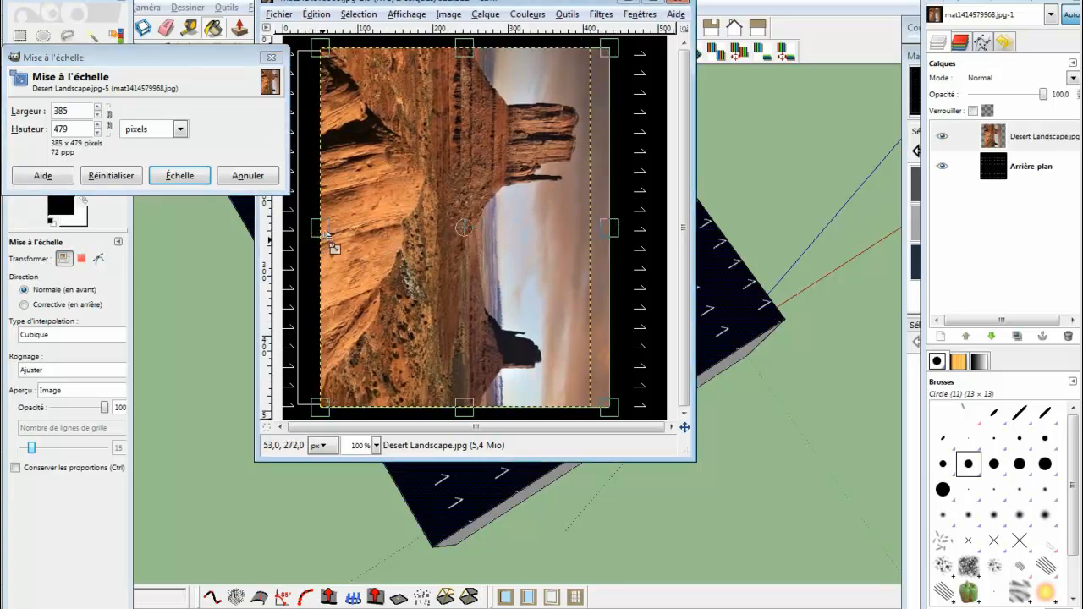
{"action": "left_click_drag", "start_coordinate": [319, 240], "coordinate": [301, 239]}
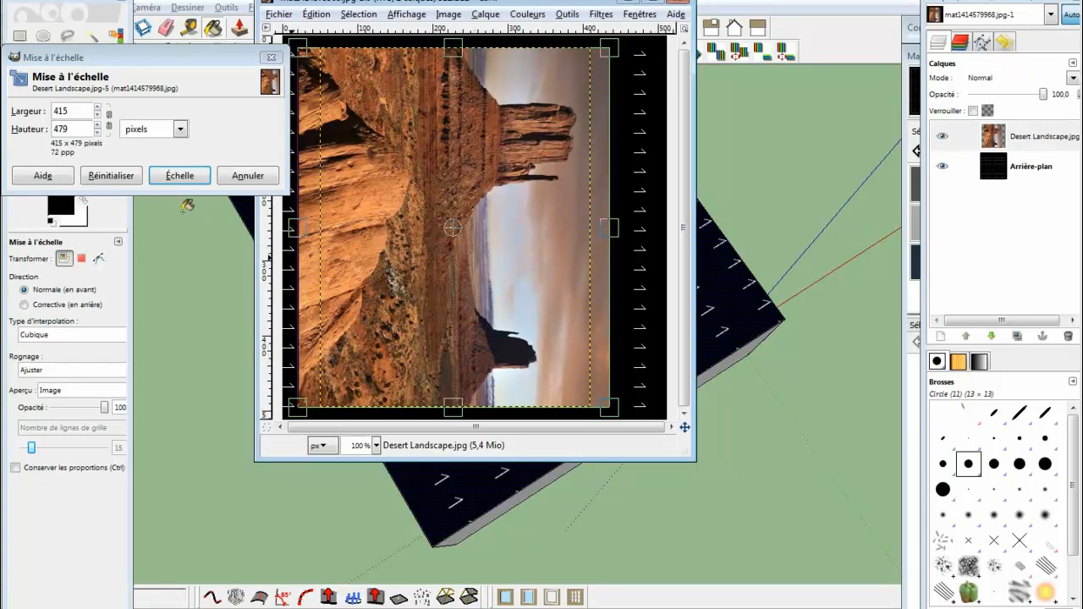
{"action": "left_click", "coordinate": [172, 176]}
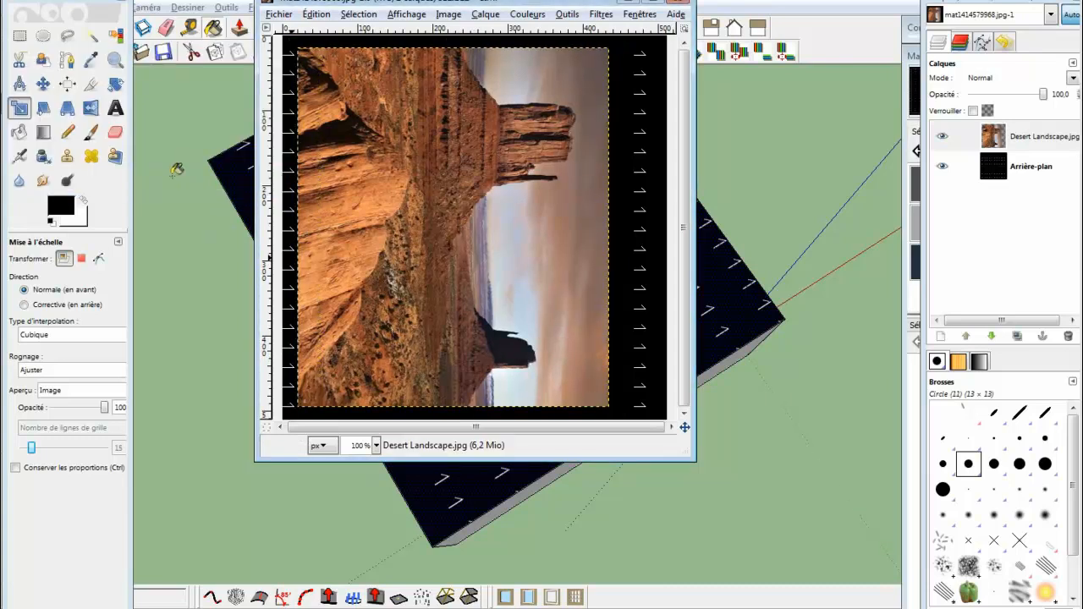
Add a white-filled 512 x 512 px layer directly above the background layer and delete the original background layer.
{"action": "left_click", "coordinate": [1029, 172]}
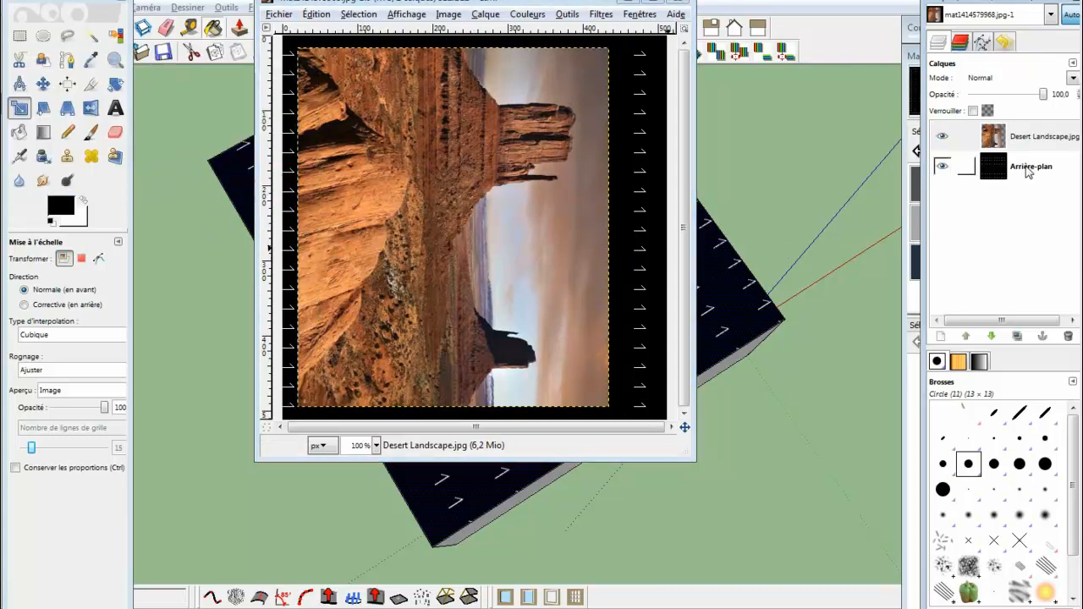
{"action": "left_click", "coordinate": [941, 336]}
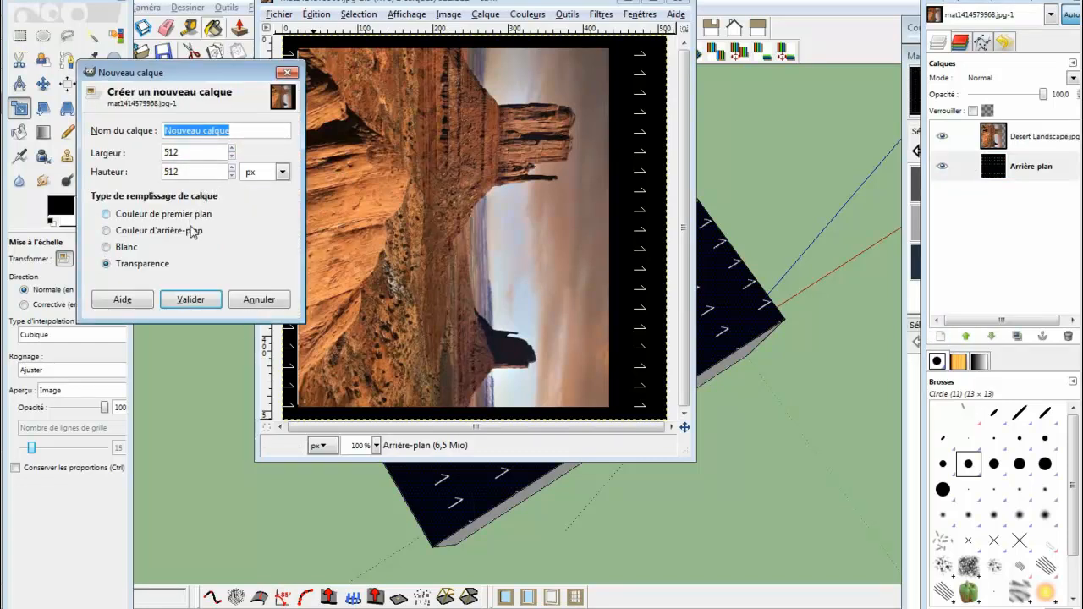
{"action": "left_click", "coordinate": [128, 249]}
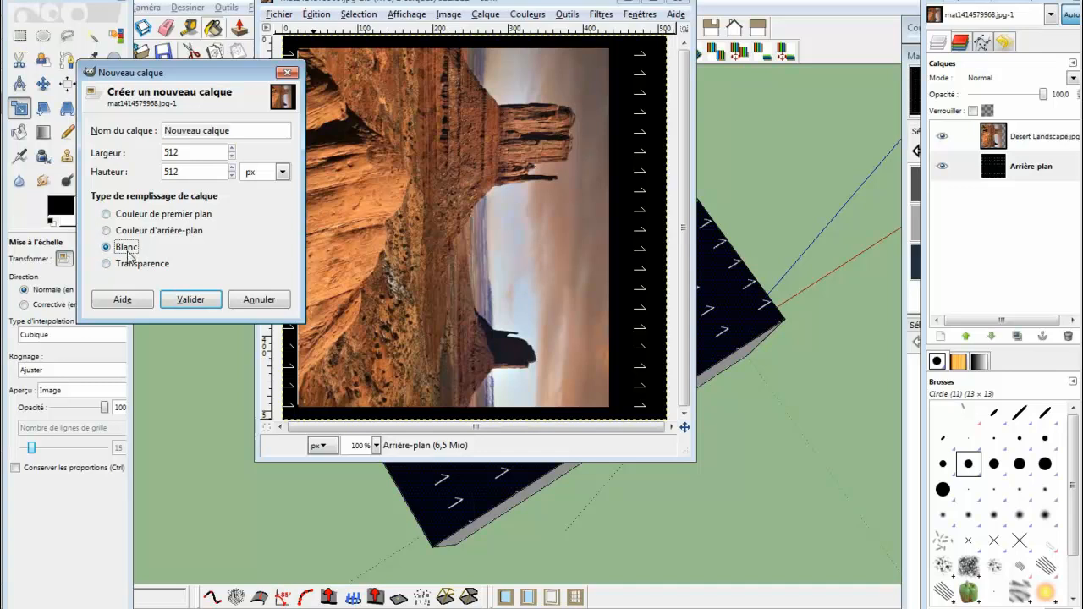
{"action": "left_click", "coordinate": [190, 300]}
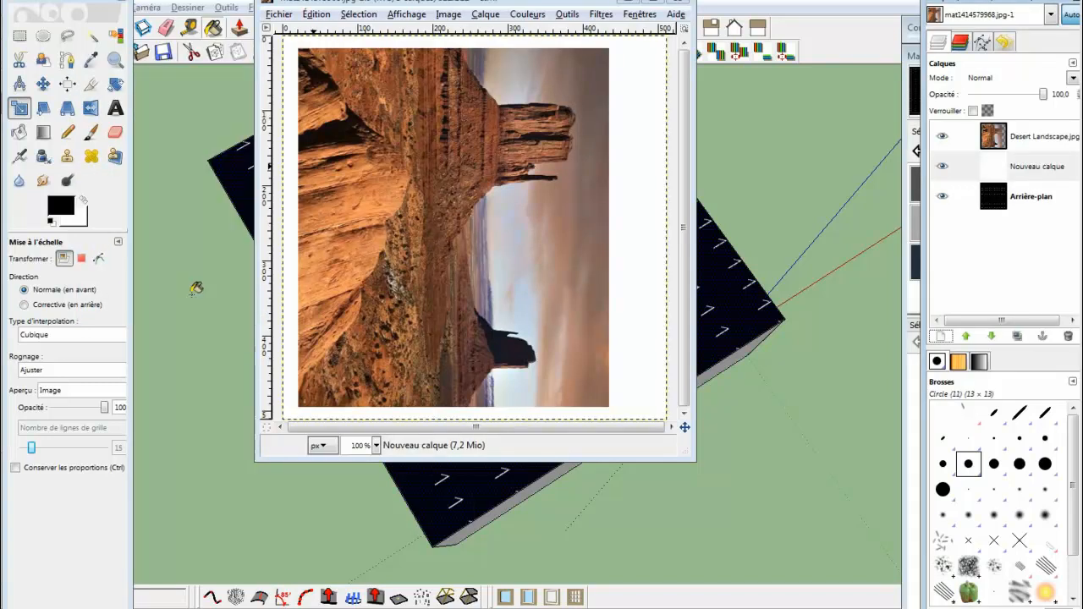
{"action": "left_click", "coordinate": [1051, 204]}
{"action": "left_click", "coordinate": [1069, 337]}
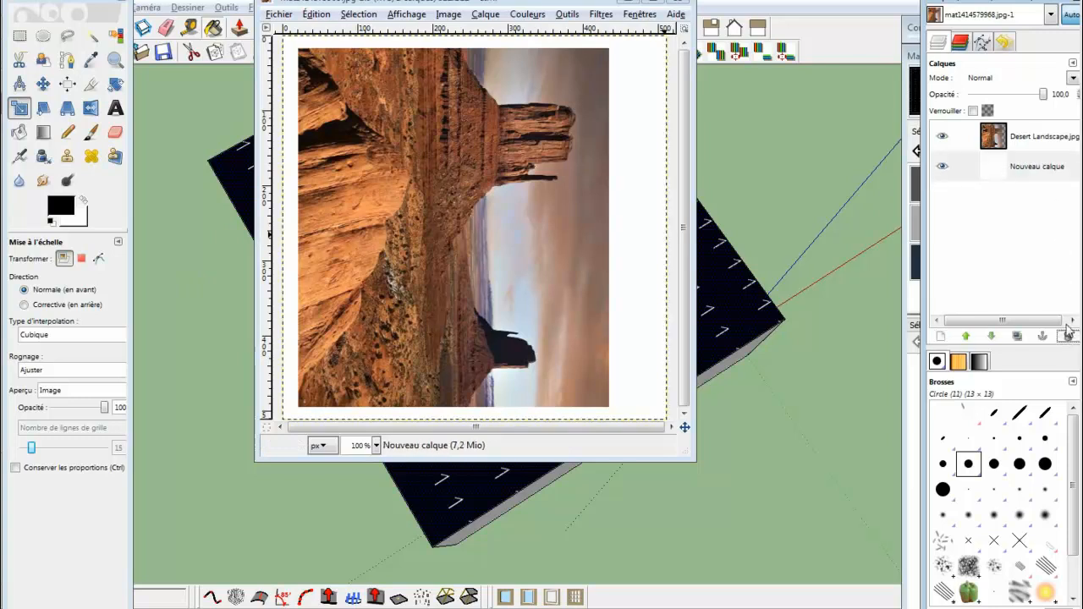
Merge the Desert Landscape layer down onto the white layer and save the texture image as a JPEG at quality 100.
{"action": "left_click", "coordinate": [1026, 136]}
{"action": "right_click", "coordinate": [1025, 136]}
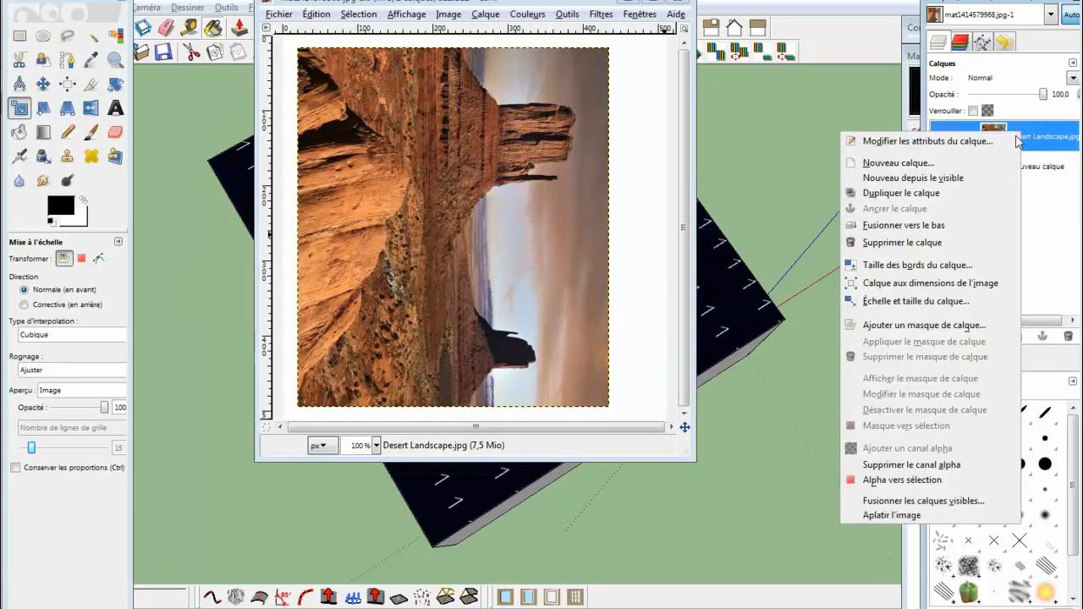
{"action": "left_click", "coordinate": [938, 224]}
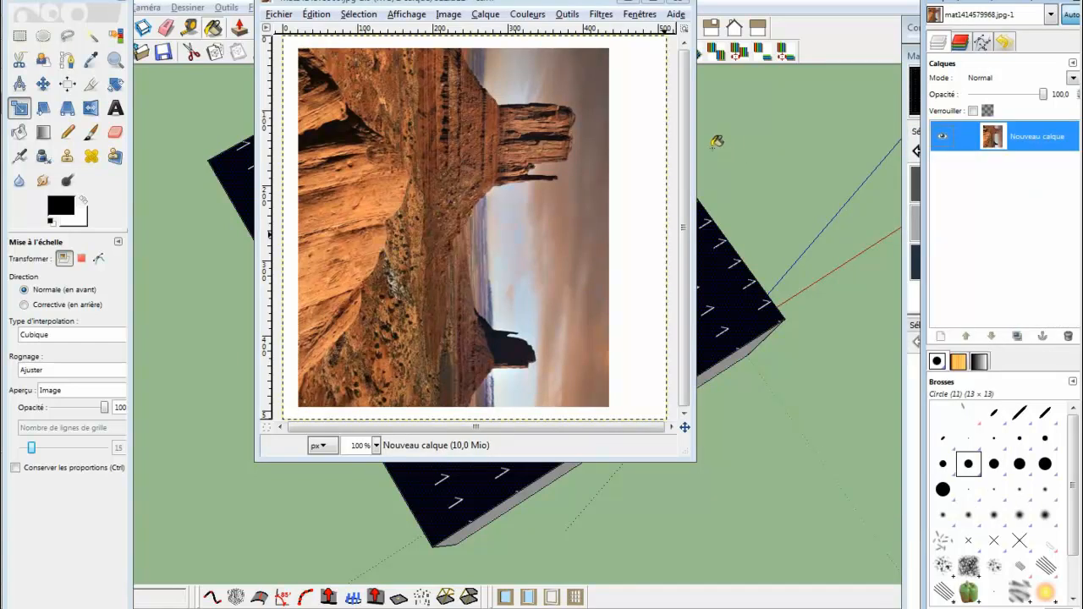
{"action": "key", "text": "ctrl+s"}
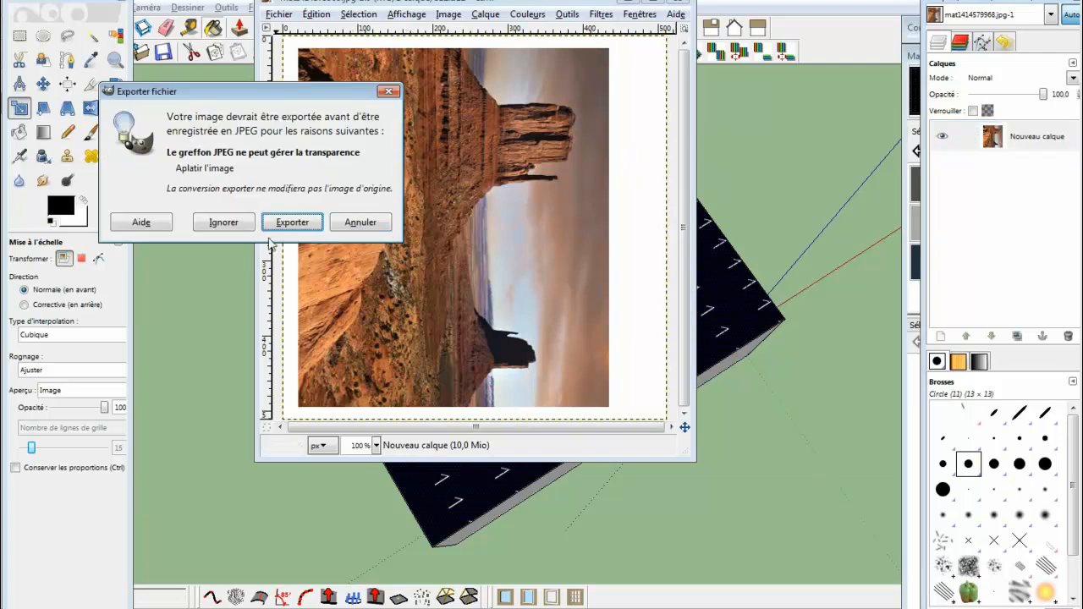
{"action": "left_click", "coordinate": [303, 223]}
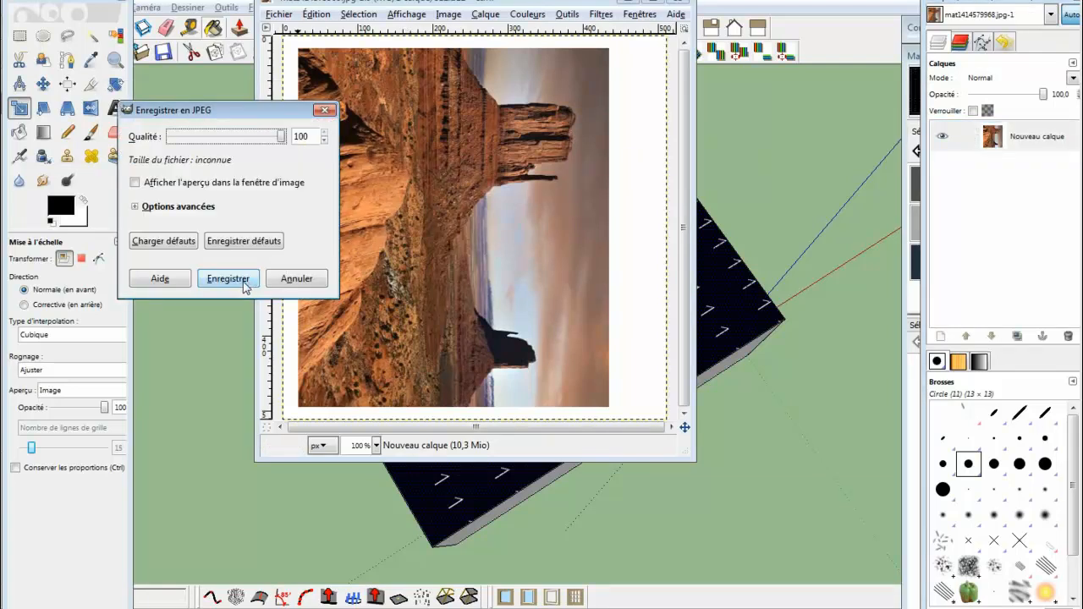
{"action": "left_click", "coordinate": [235, 280]}
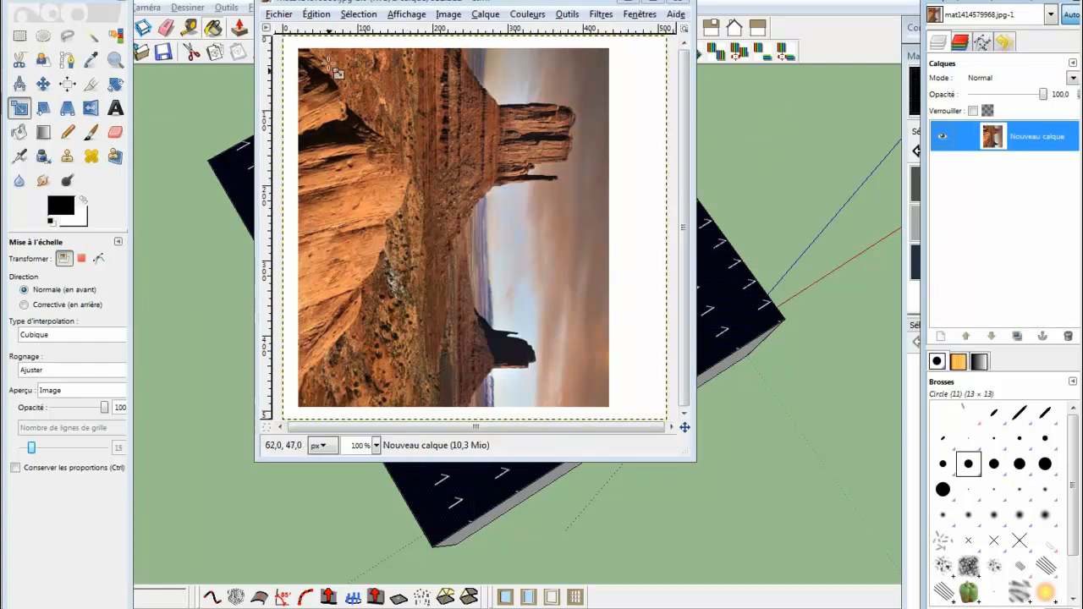
Switch back to SketchUp, deselect the top face, and render the textured box with Shaderlight to check the landscape.
{"action": "left_click", "coordinate": [813, 38]}
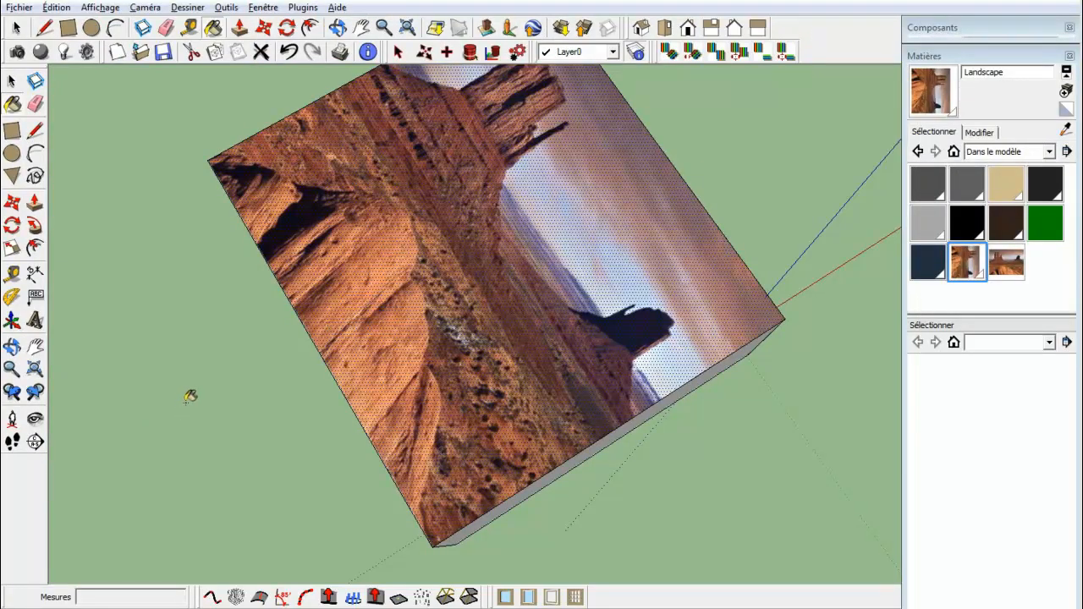
{"action": "key", "text": "space"}
{"action": "left_click", "coordinate": [174, 419]}
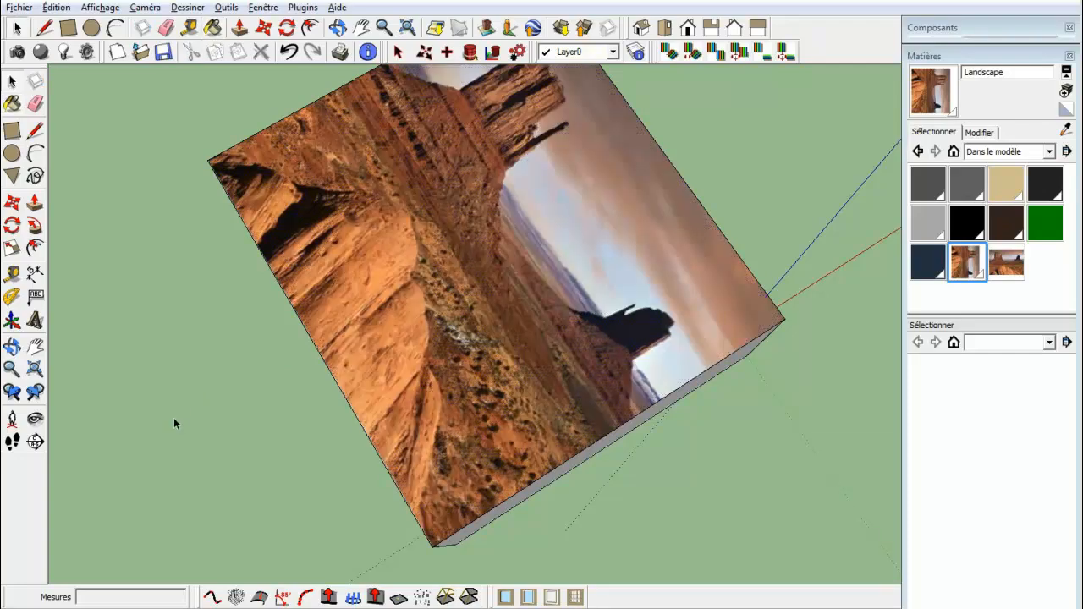
{"action": "middle_click_drag", "start_coordinate": [174, 420], "coordinate": [461, 412]}
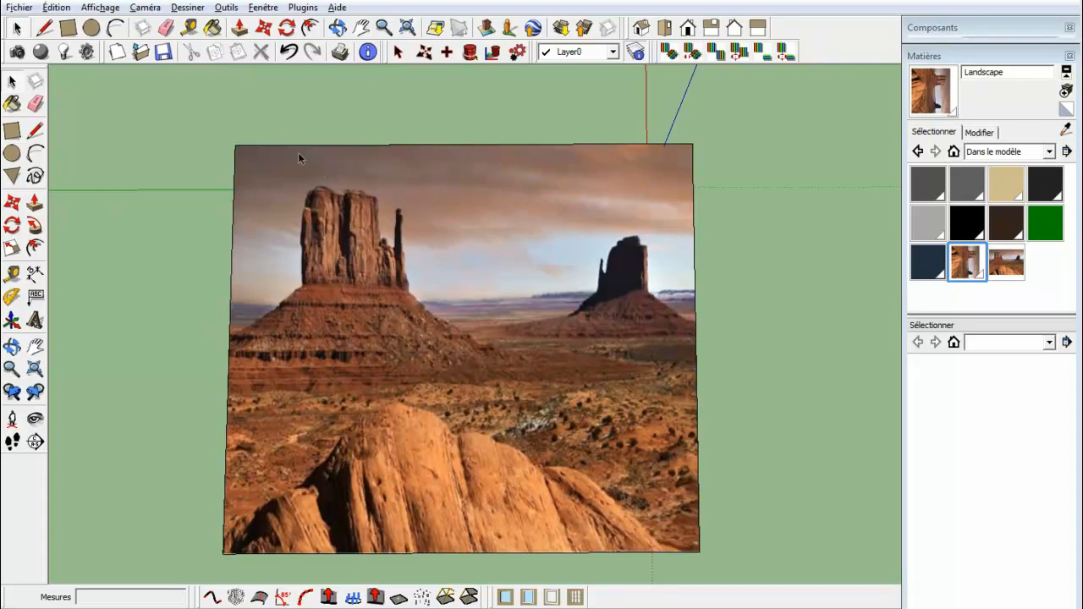
{"action": "left_click", "coordinate": [17, 53]}
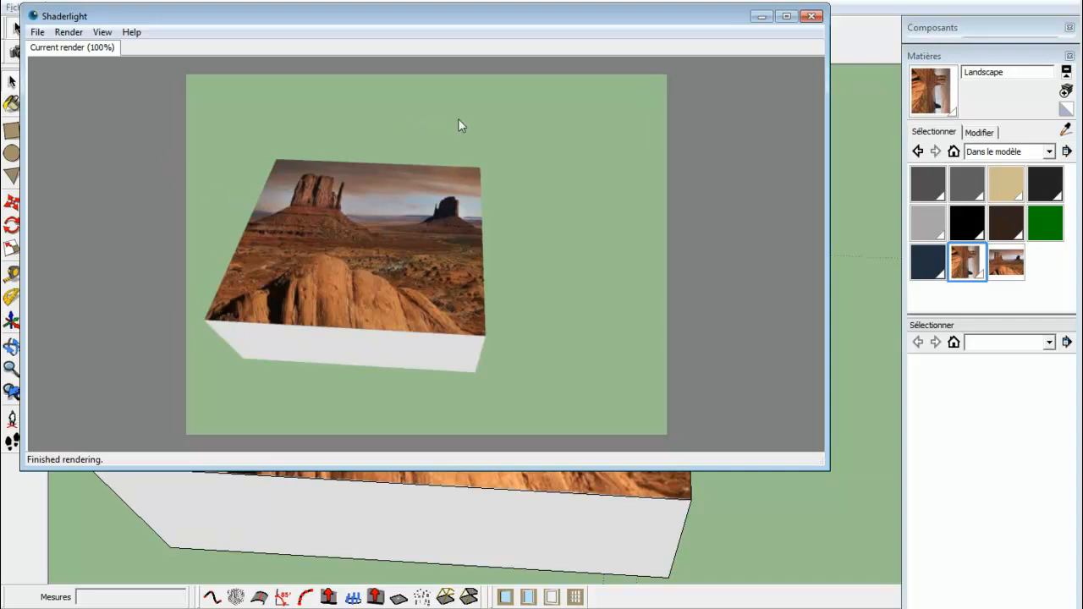
{"action": "left_click", "coordinate": [810, 16]}
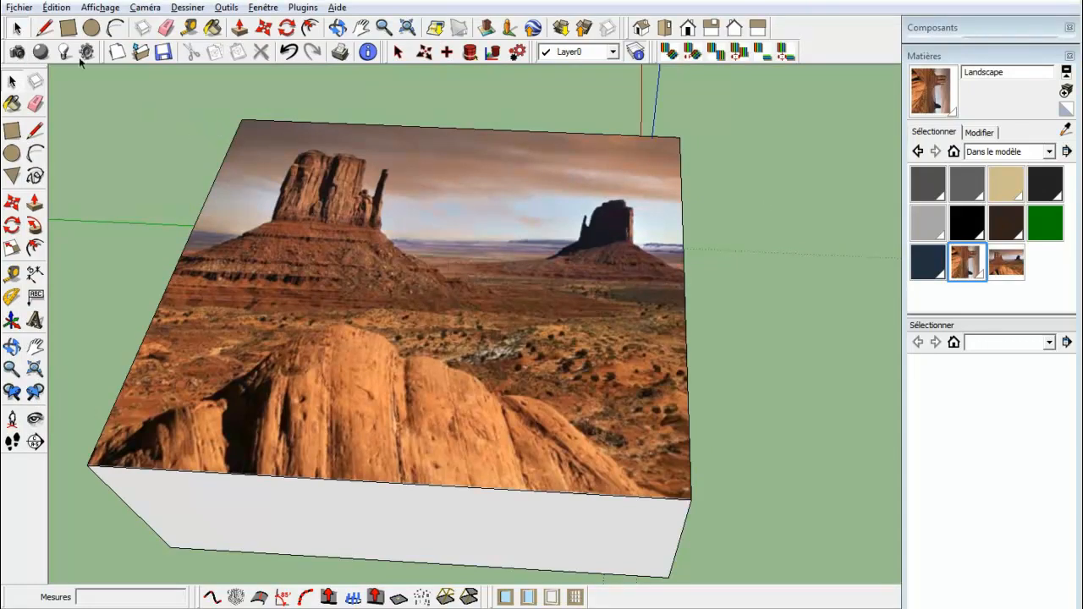
Start a new model without saving the changes to the current one.
{"action": "left_click", "coordinate": [17, 8]}
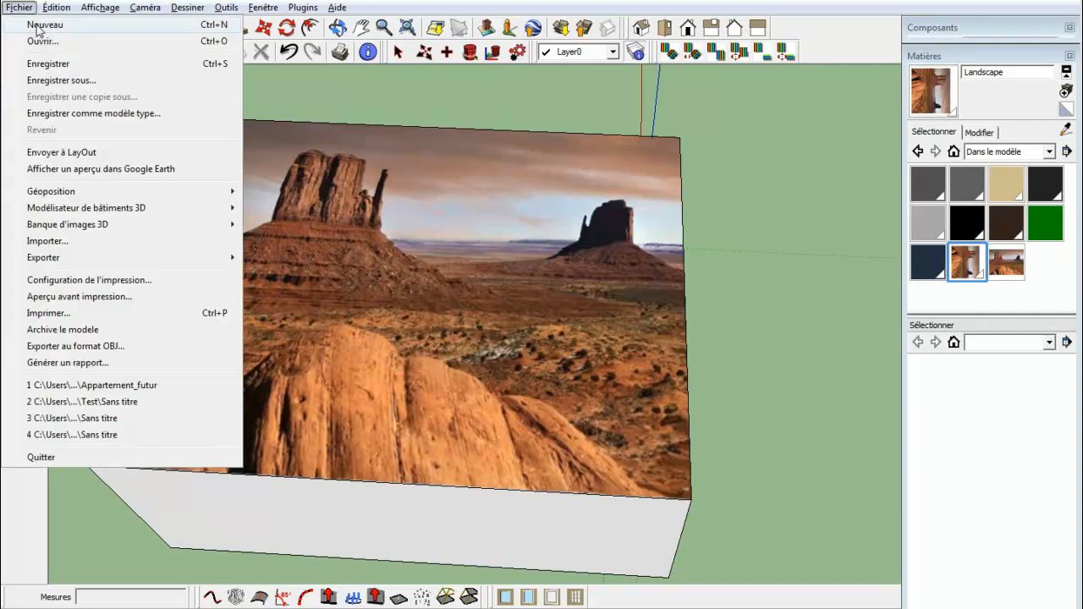
{"action": "left_click", "coordinate": [43, 25]}
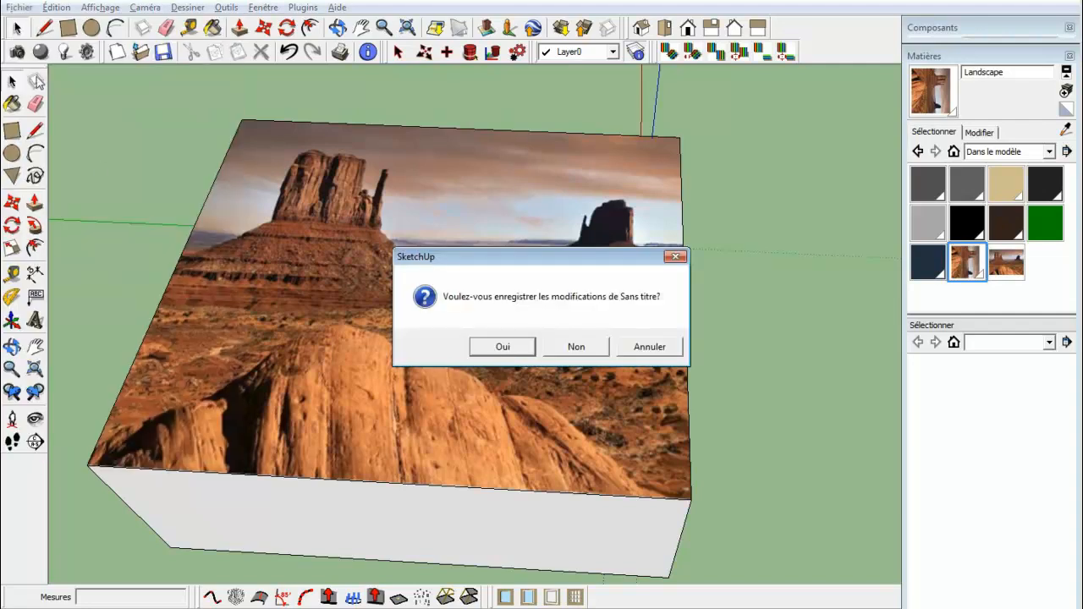
{"action": "left_click", "coordinate": [575, 346]}
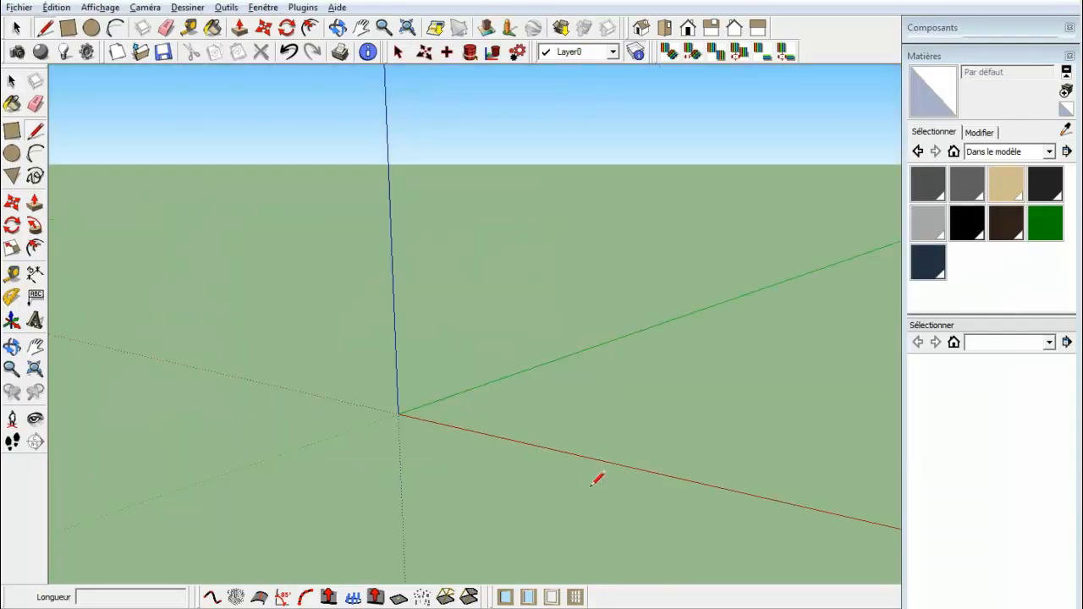
Draw a 12 x 8 m rectangle on the ground with one corner at the origin.
{"action": "scroll", "coordinate": [595, 480], "scroll_direction": "up", "scroll_amount": 5}
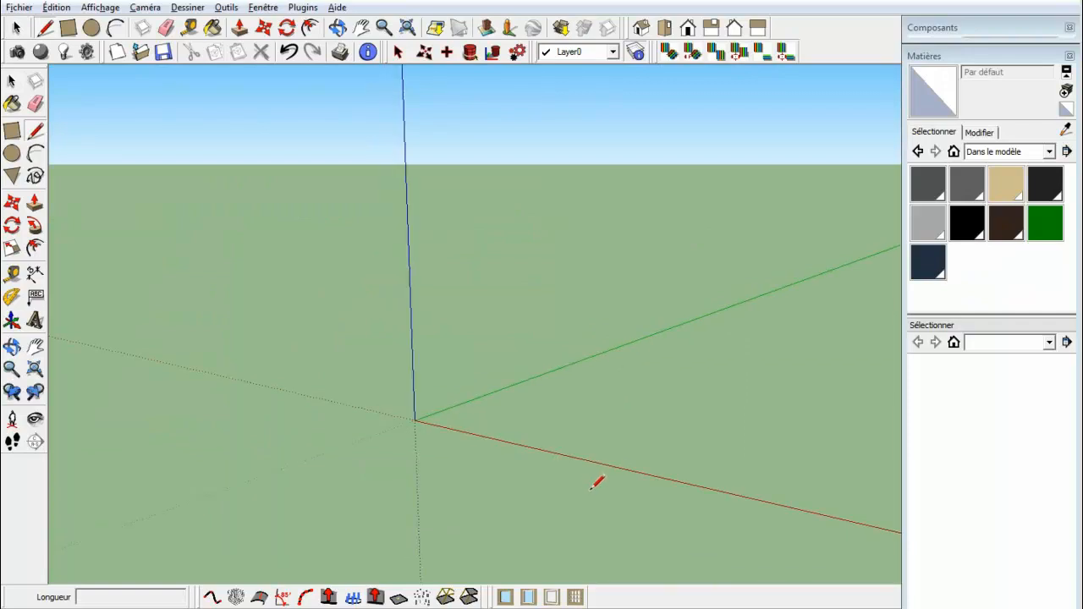
{"action": "scroll", "coordinate": [615, 481], "scroll_direction": "down", "scroll_amount": 2}
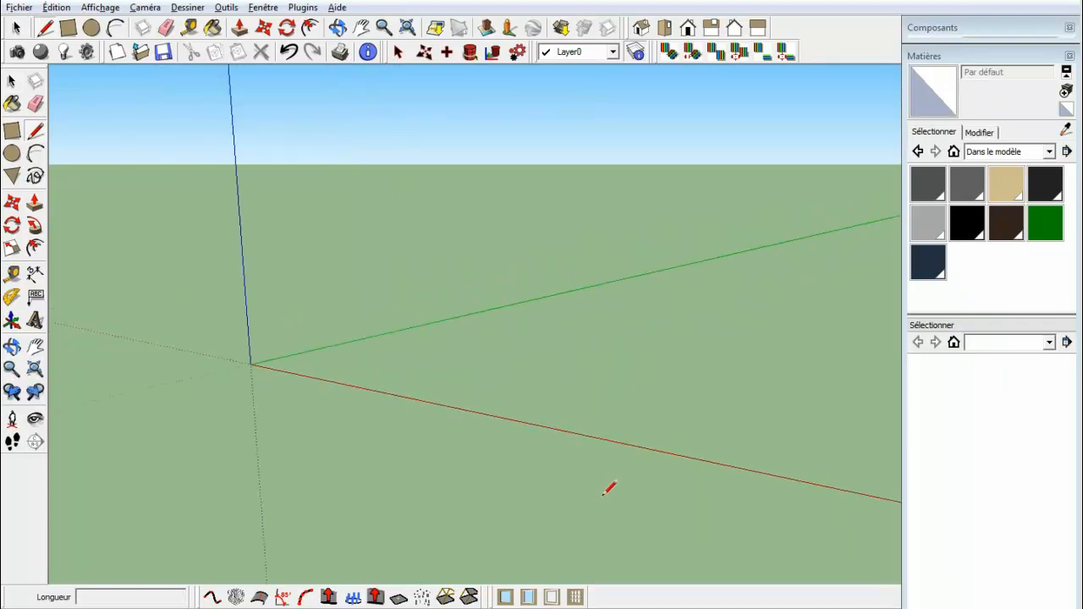
{"action": "mouse_move", "coordinate": [603, 494]}
{"action": "middle_mouse_down"}
{"action": "mouse_move", "coordinate": [588, 515]}
{"action": "mouse_move", "coordinate": [593, 492]}
{"action": "middle_mouse_up"}
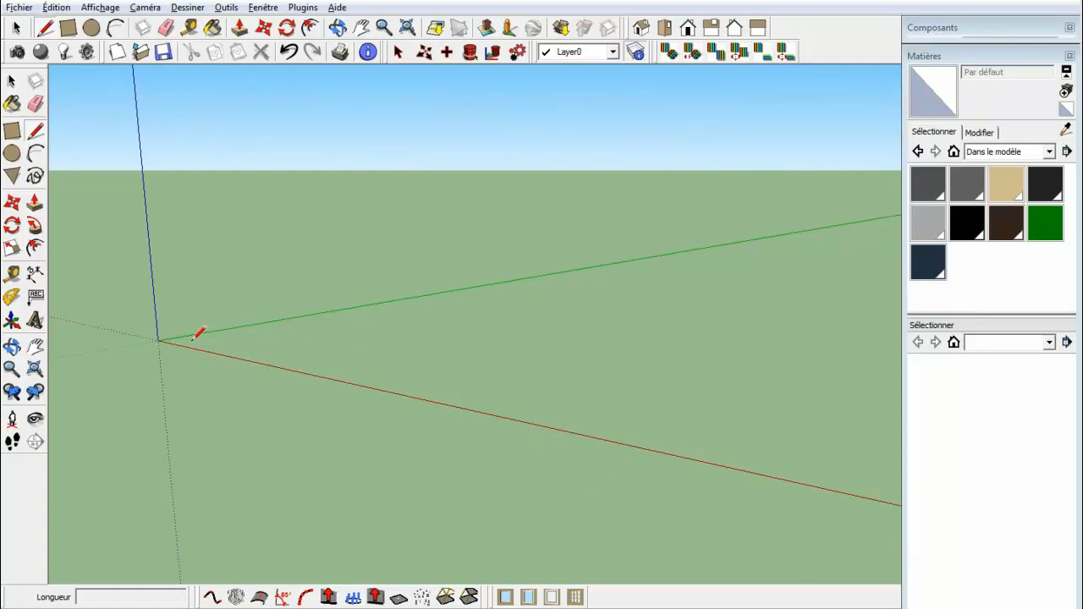
{"action": "key", "text": "r"}
{"action": "left_click", "coordinate": [157, 341]}
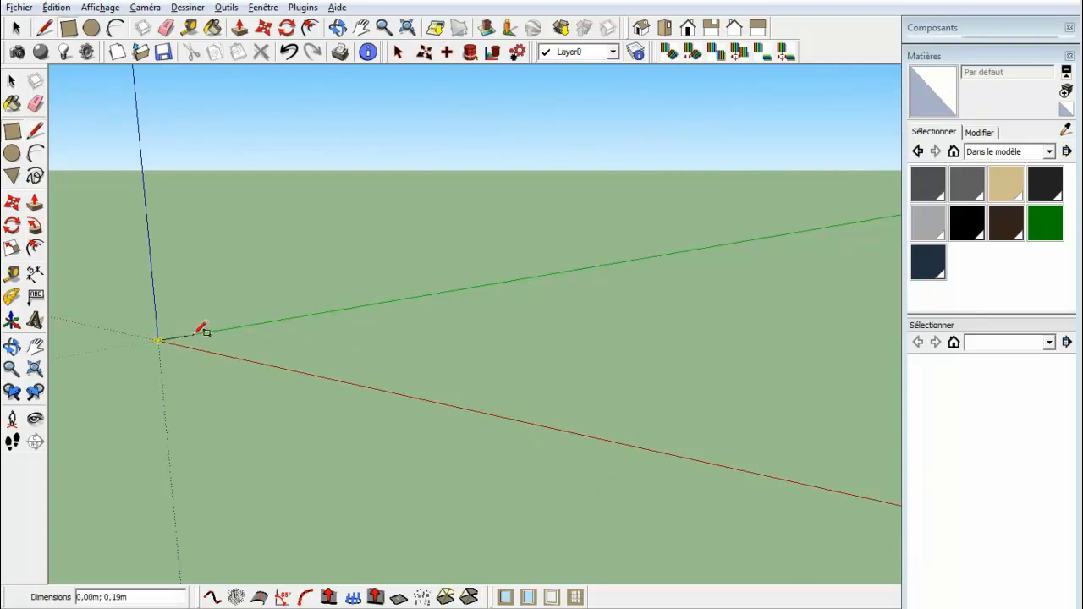
{"action": "left_click", "coordinate": [777, 363]}
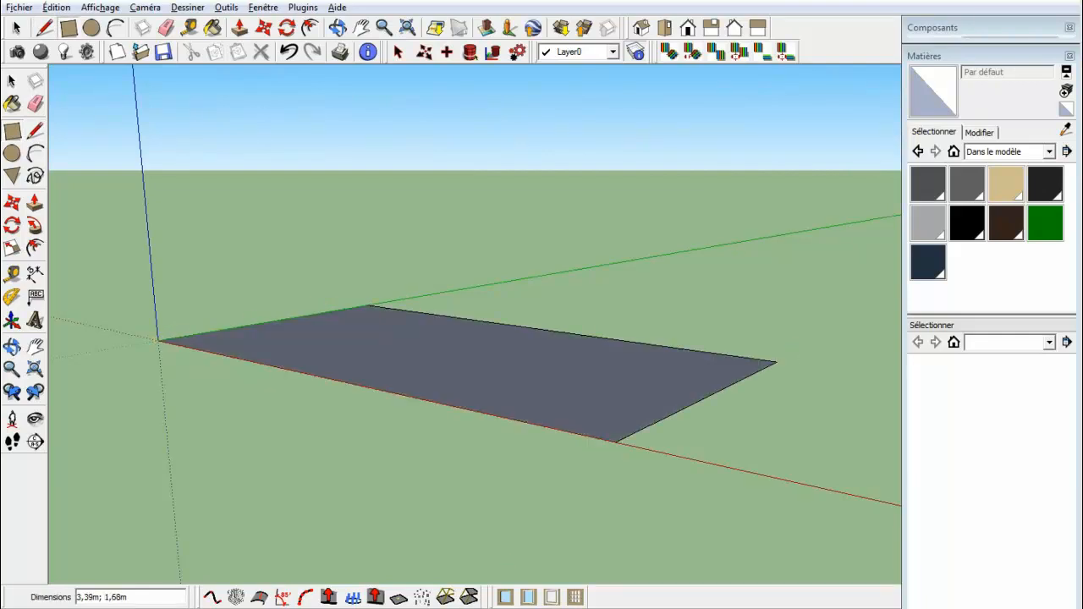
{"action": "type", "text": "12;8"}
{"action": "key", "text": "Return"}
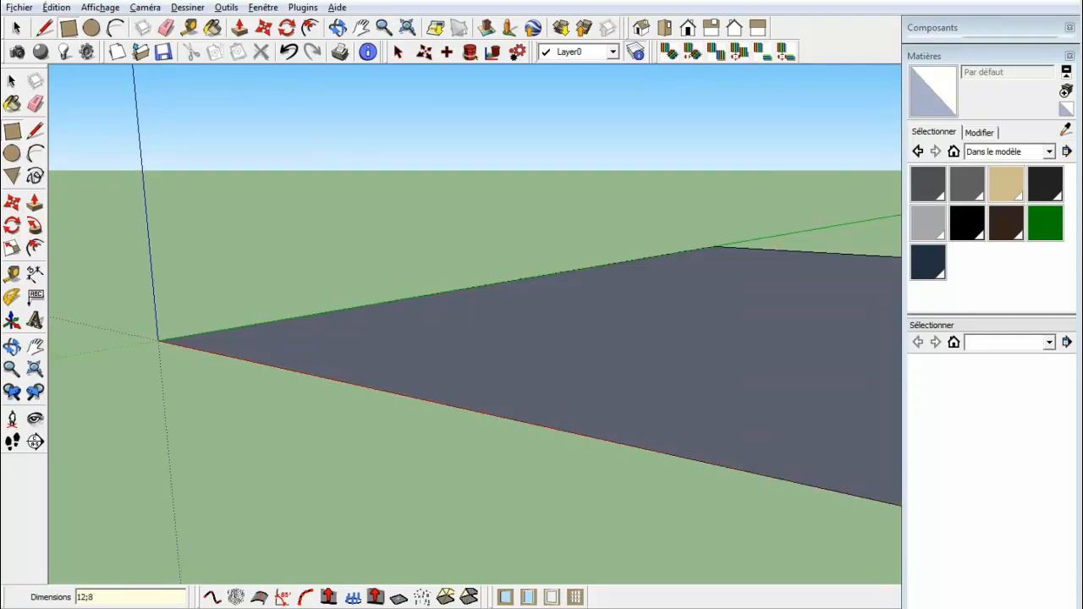
Push/Pull the rectangle up 2.7 m to form a box.
{"action": "key", "text": "p"}
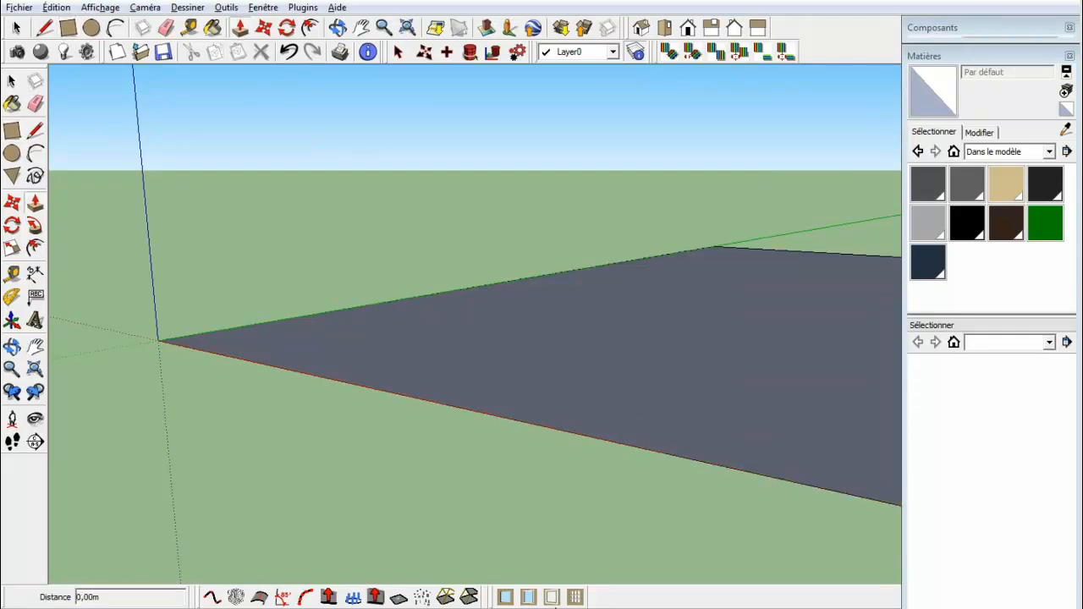
{"action": "left_click", "coordinate": [530, 367]}
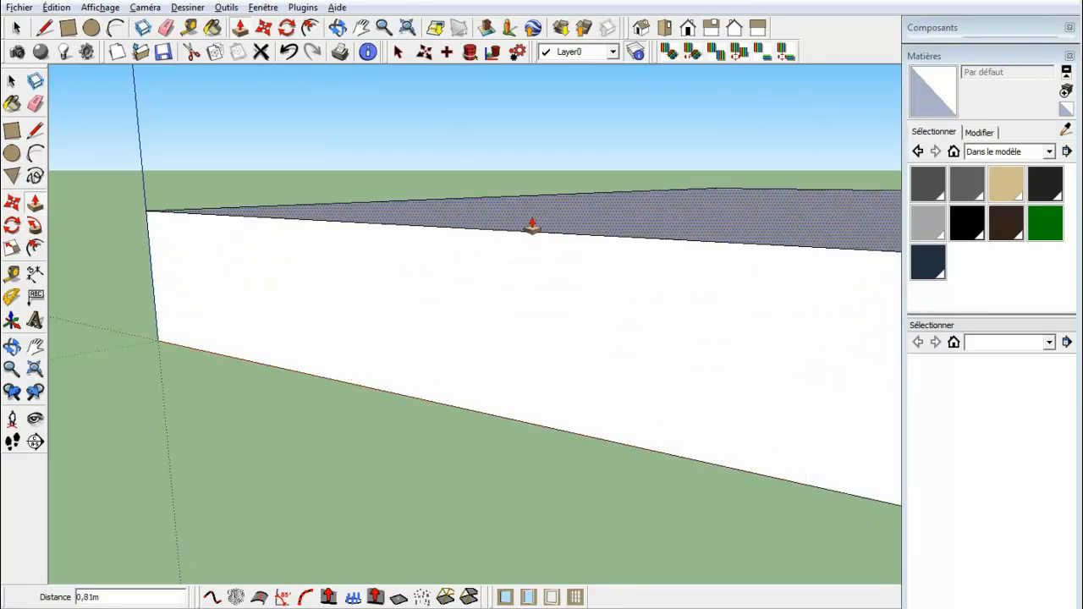
{"action": "type", "text": "2,7"}
{"action": "key", "text": "Return"}
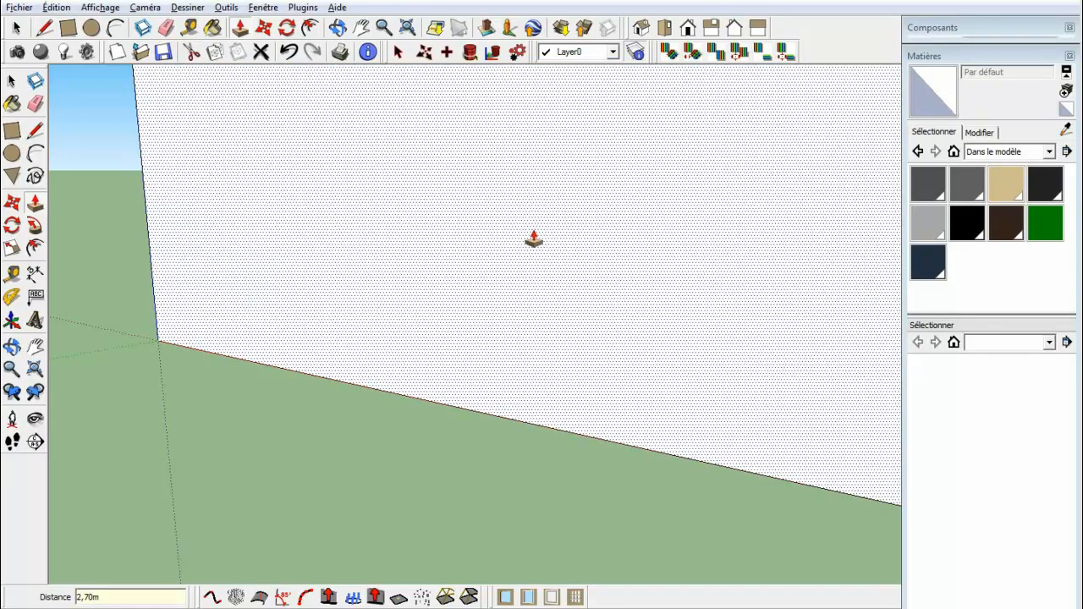
Offset the outline of the box's top face inward by 0.20 m to define the outer wall thickness.
{"action": "middle_click_drag", "start_coordinate": [532, 237], "coordinate": [418, 434]}
{"action": "scroll", "coordinate": [418, 389], "scroll_direction": "down", "scroll_amount": 5}
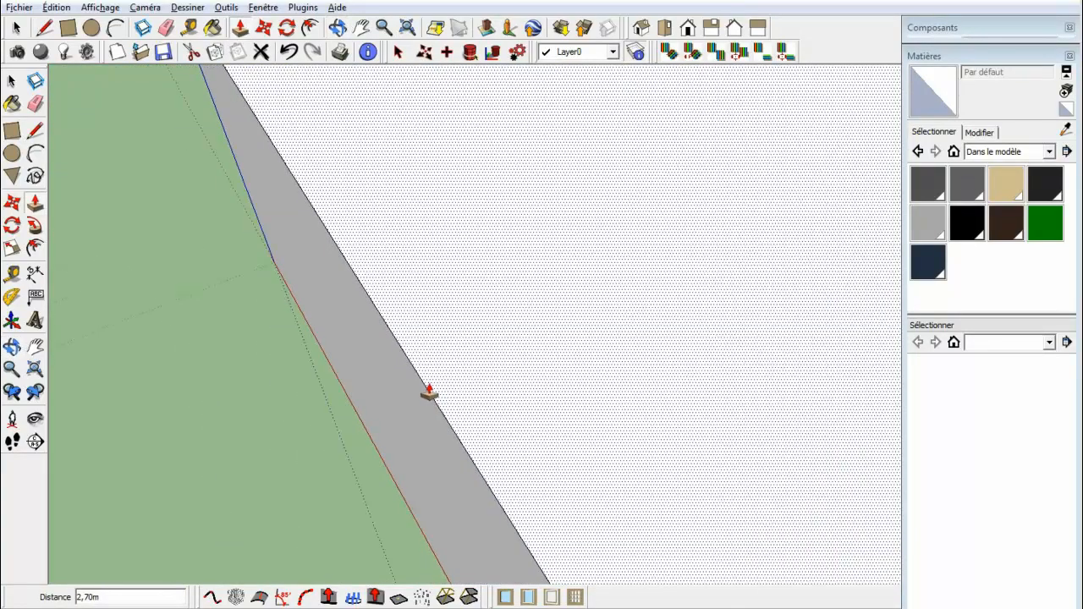
{"action": "middle_click_drag", "start_coordinate": [417, 385], "coordinate": [329, 378]}
{"action": "key", "text": "f"}
{"action": "left_click", "coordinate": [361, 353]}
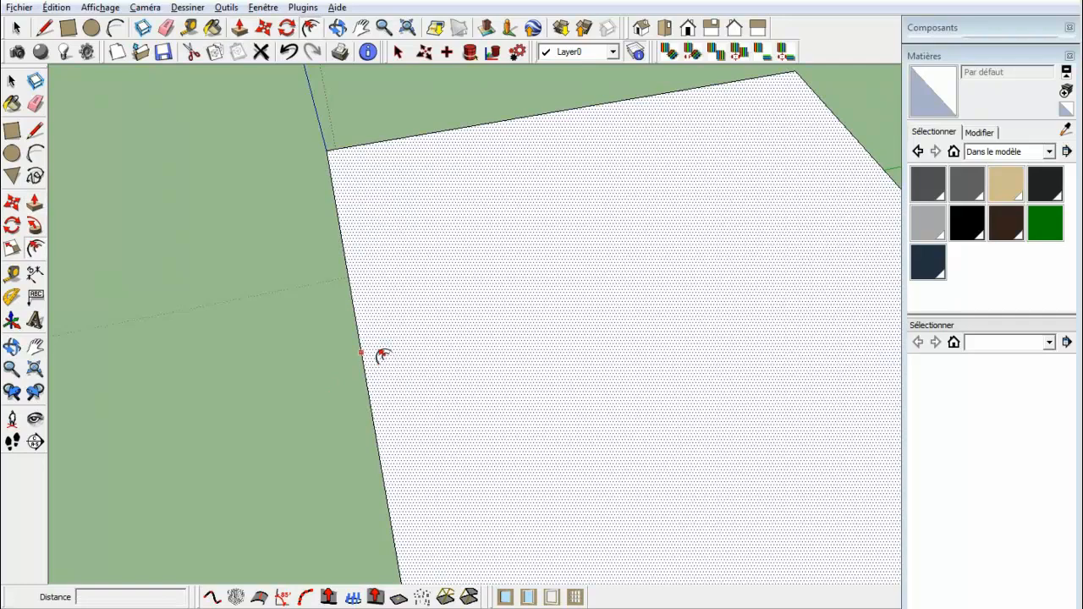
{"action": "left_click", "coordinate": [385, 352]}
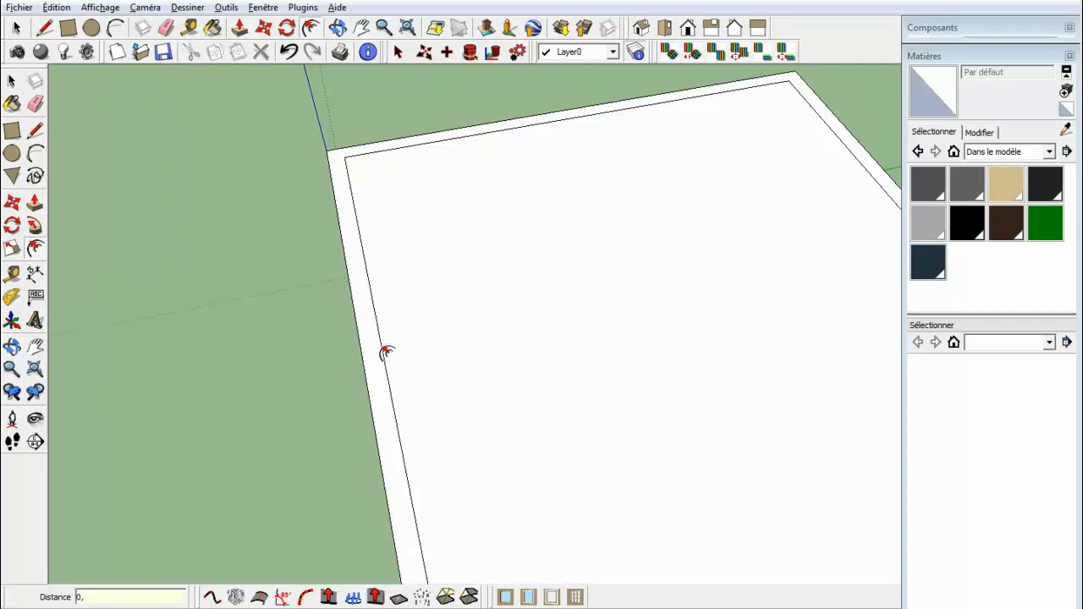
{"action": "key", "text": "Return"}
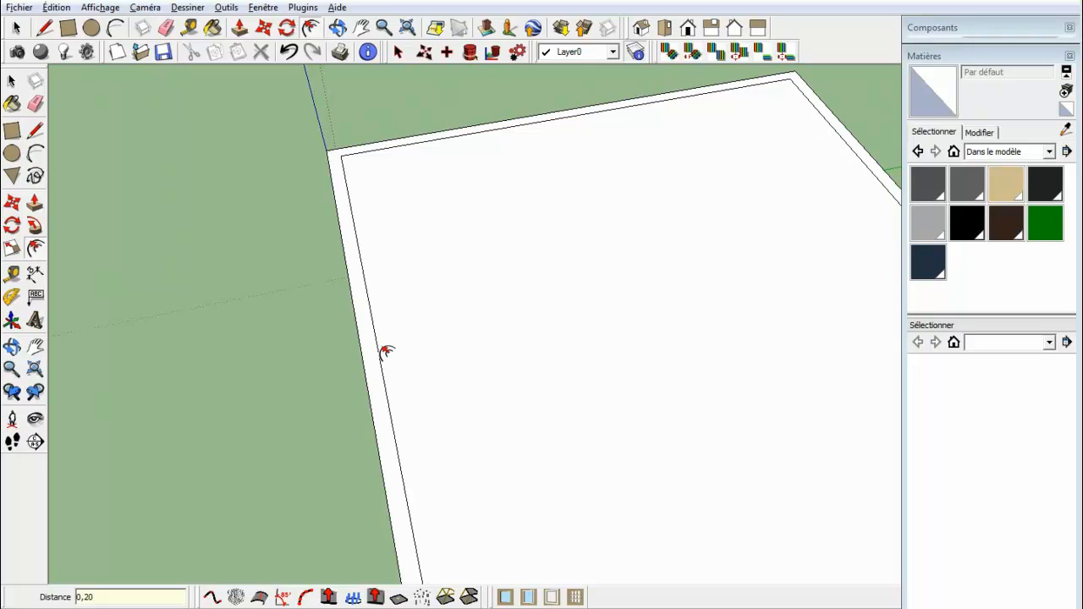
{"action": "left_click", "coordinate": [385, 352]}
Push/Pull the inner top face down 2.7 m to hollow out the box.
{"action": "key", "text": "p"}
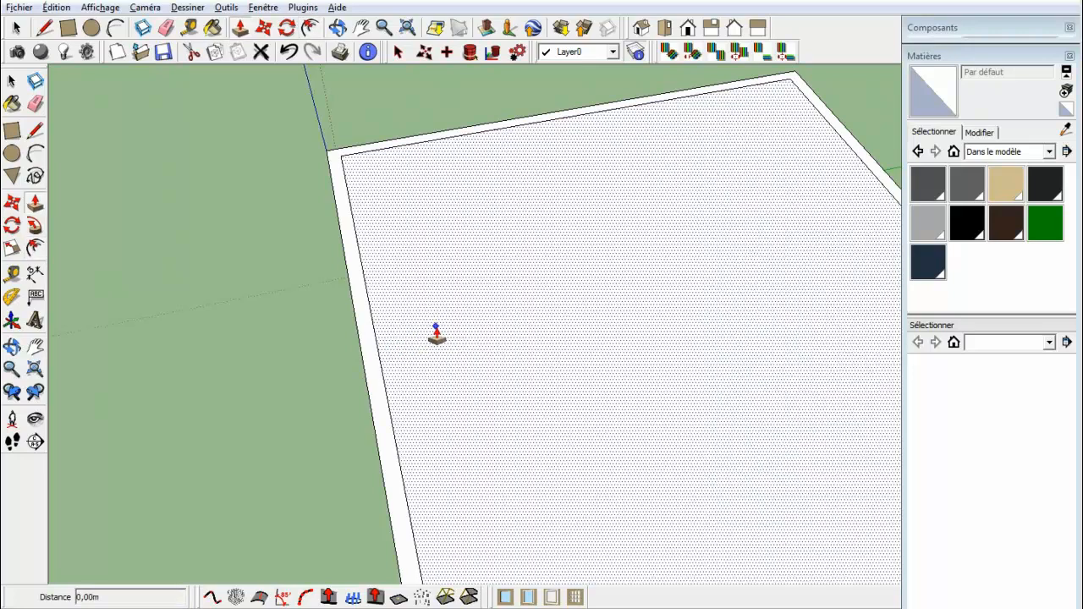
{"action": "left_click", "coordinate": [440, 336]}
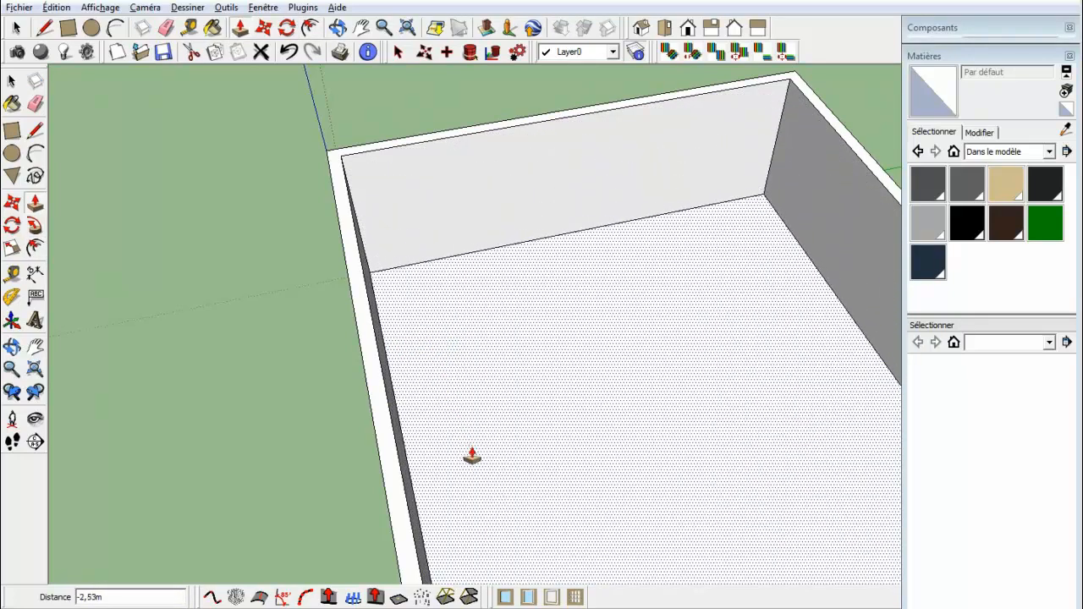
{"action": "left_click", "coordinate": [471, 458]}
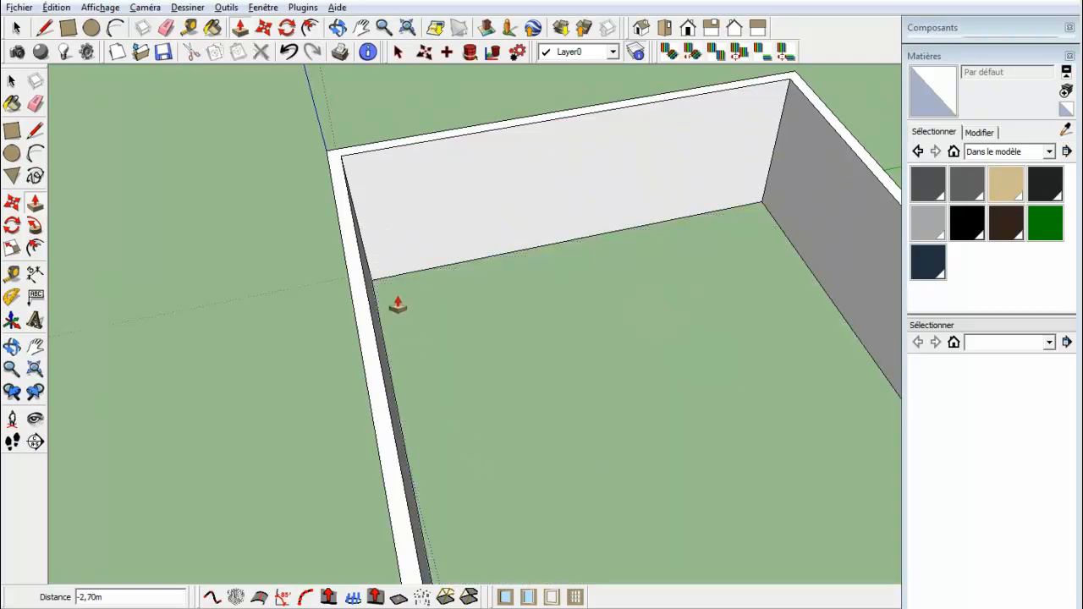
Retrace the inner bottom edge of the short end wall with the Line tool to create the floor face.
{"action": "middle_click_drag", "start_coordinate": [399, 310], "coordinate": [375, 328]}
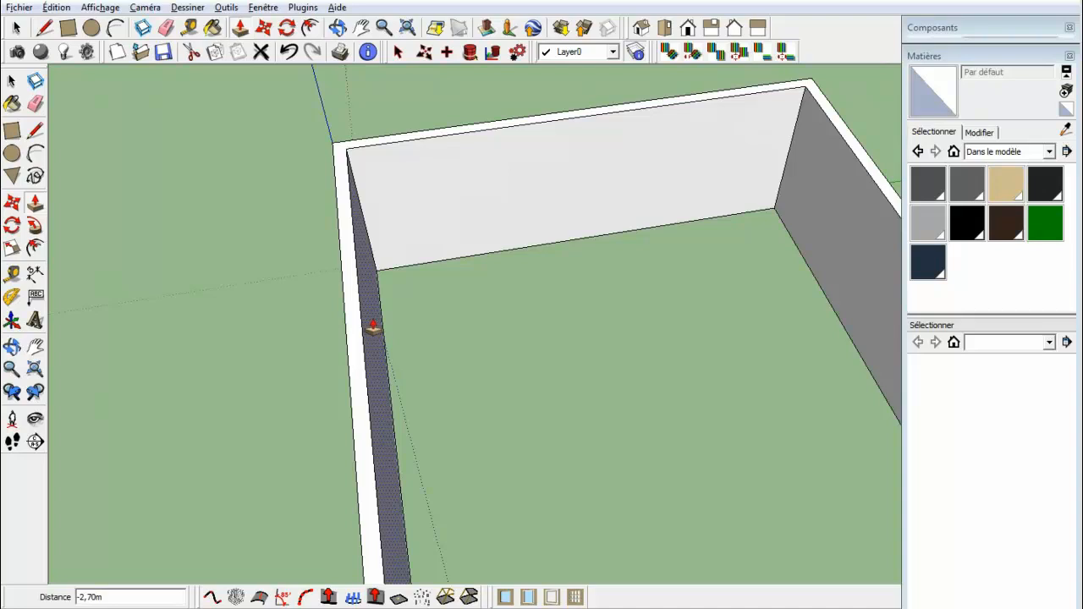
{"action": "key", "text": "l"}
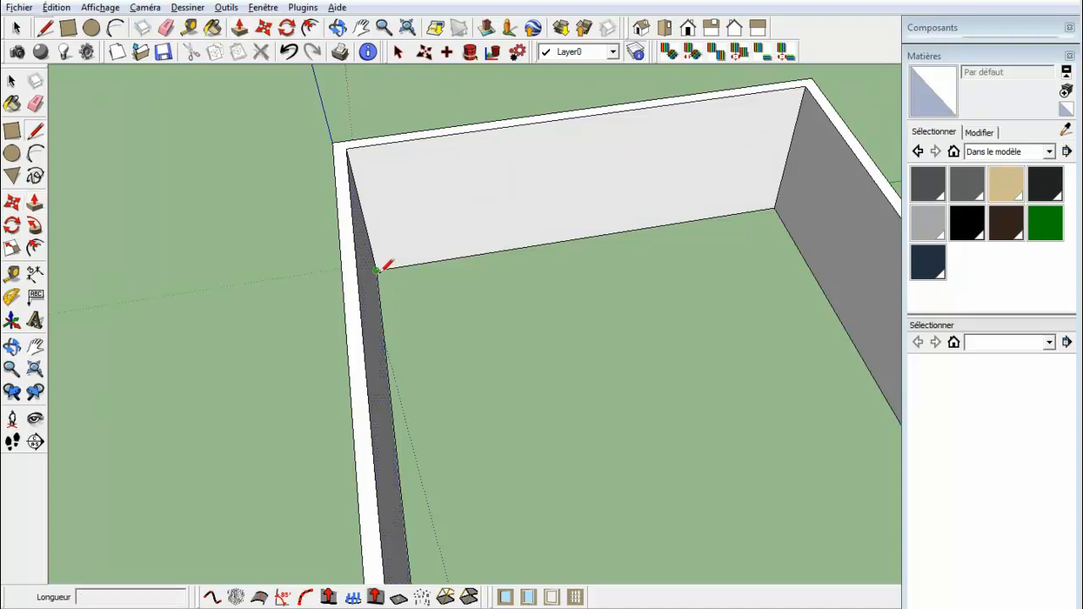
{"action": "left_click", "coordinate": [378, 270]}
{"action": "left_click", "coordinate": [774, 208]}
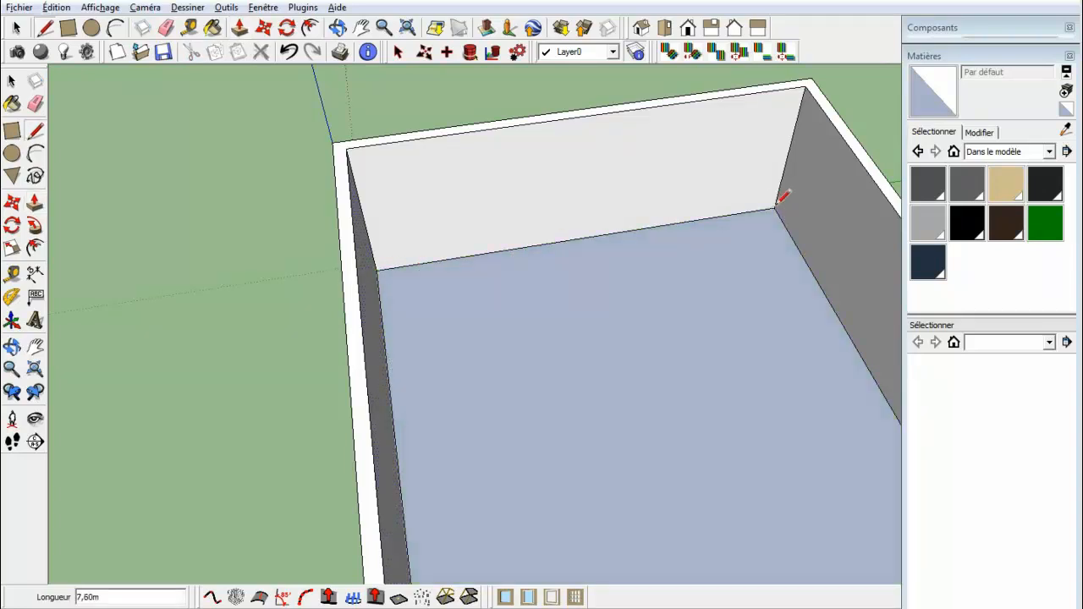
Reverse the orientation of the floor face.
{"action": "key", "text": "space"}
{"action": "left_click", "coordinate": [641, 327]}
{"action": "right_click", "coordinate": [641, 326]}
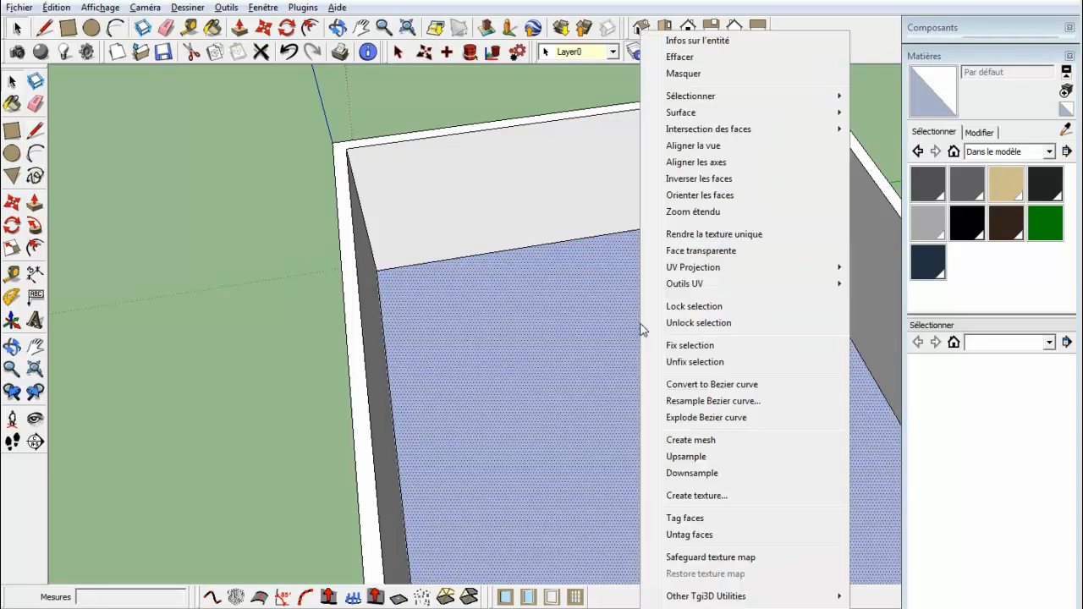
{"action": "left_click", "coordinate": [676, 179]}
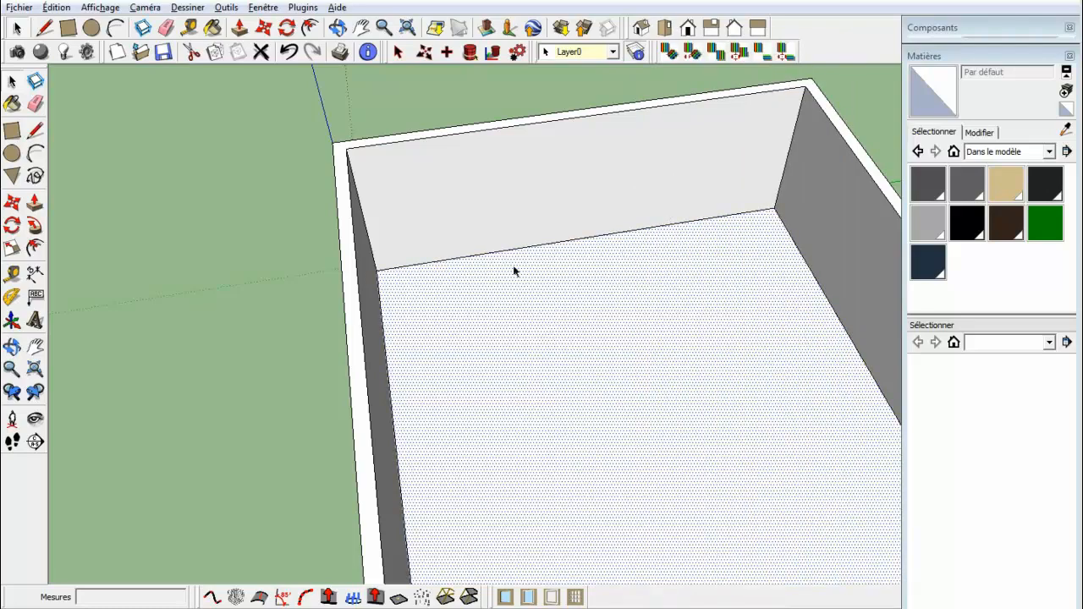
Draw a 4 m wide rectangular room outline on the floor, starting from the inner corner near the origin.
{"action": "scroll", "coordinate": [507, 272], "scroll_direction": "down", "scroll_amount": 3}
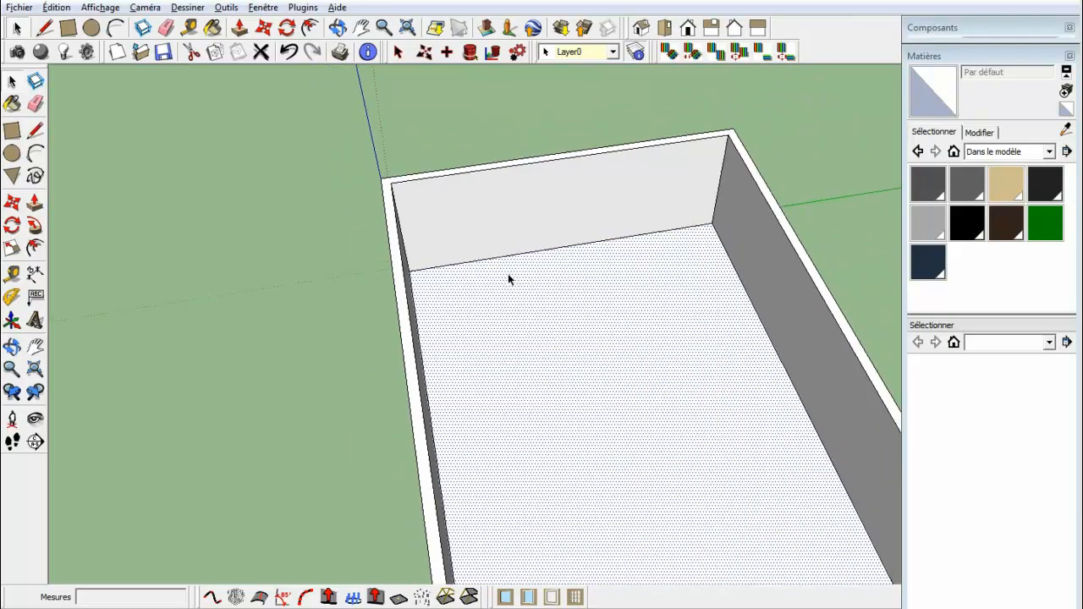
{"action": "scroll", "coordinate": [614, 371], "scroll_direction": "up", "scroll_amount": 3}
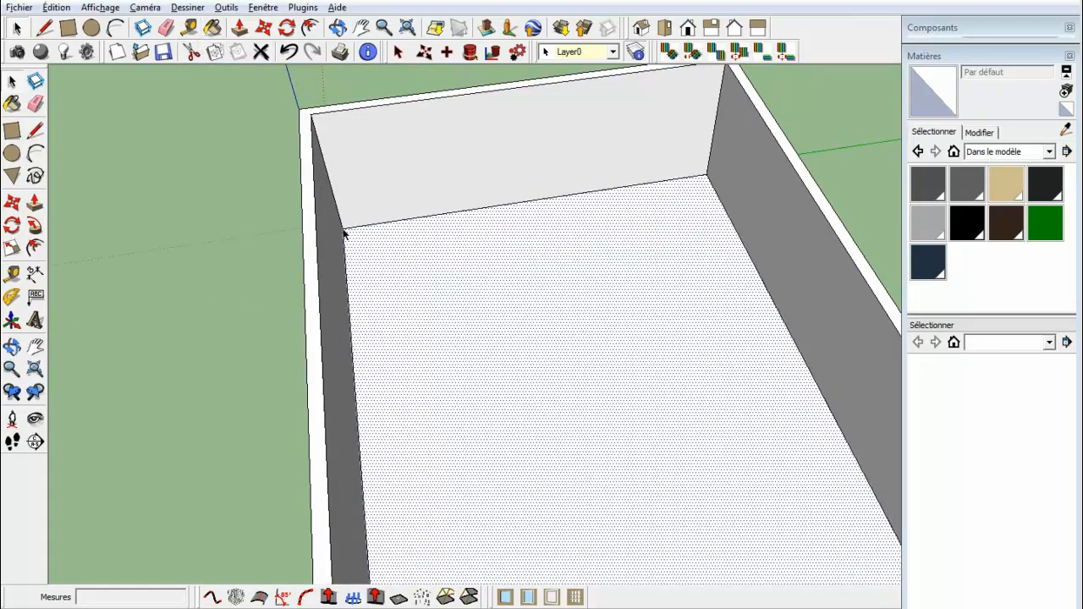
{"action": "key", "text": "l"}
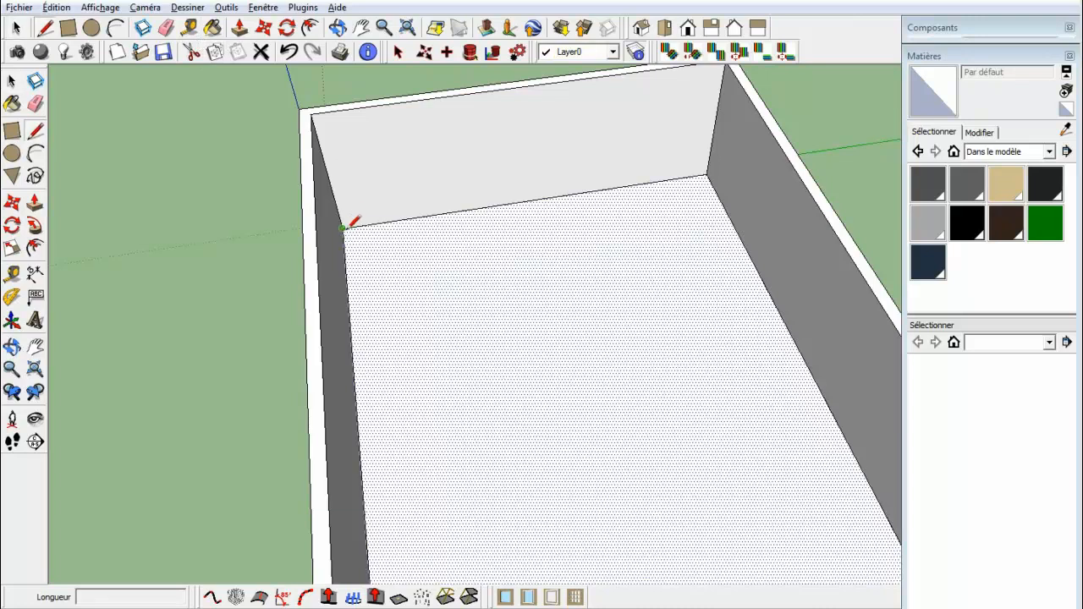
{"action": "left_click", "coordinate": [342, 226]}
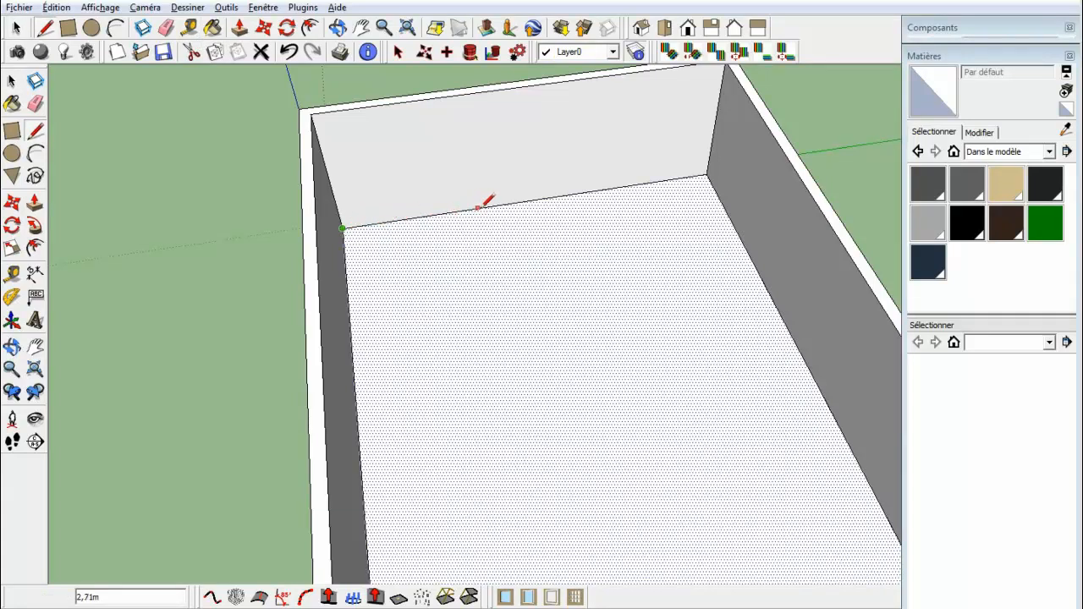
{"action": "type", "text": "4"}
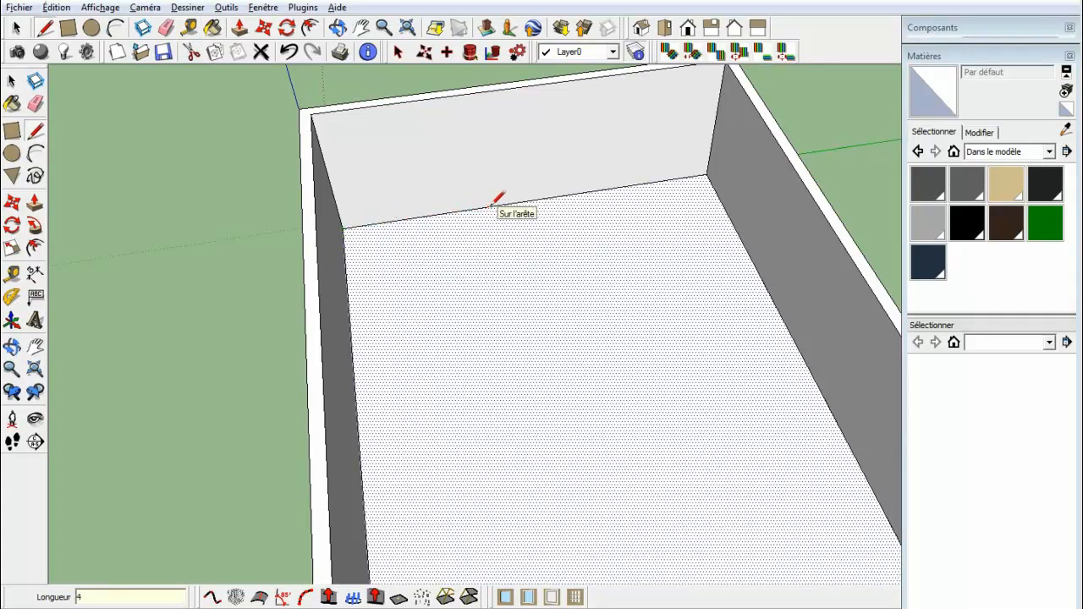
{"action": "key", "text": "Return"}
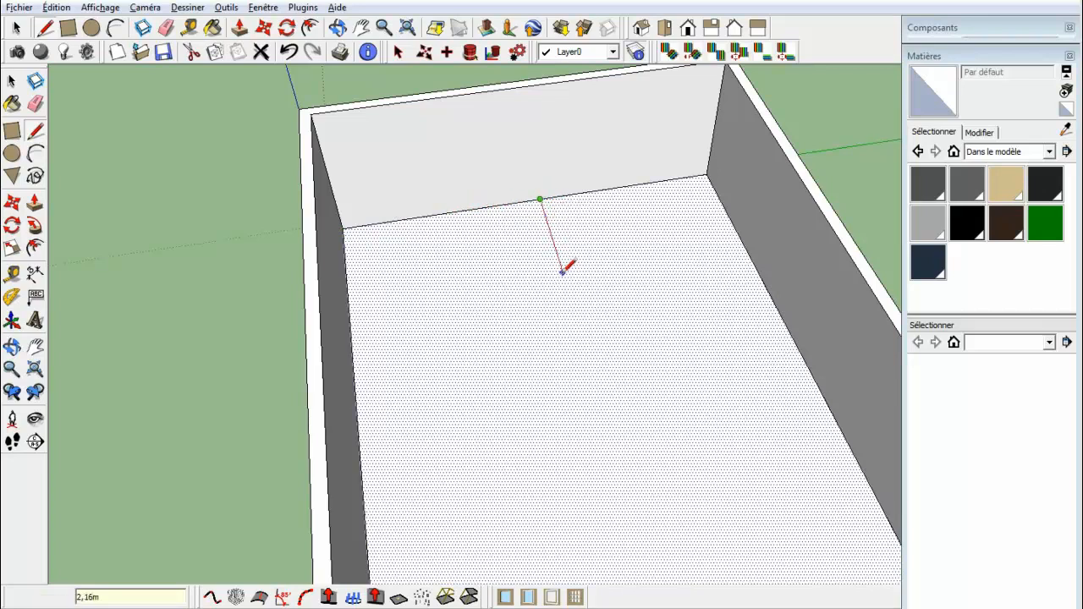
{"action": "left_click", "coordinate": [586, 347]}
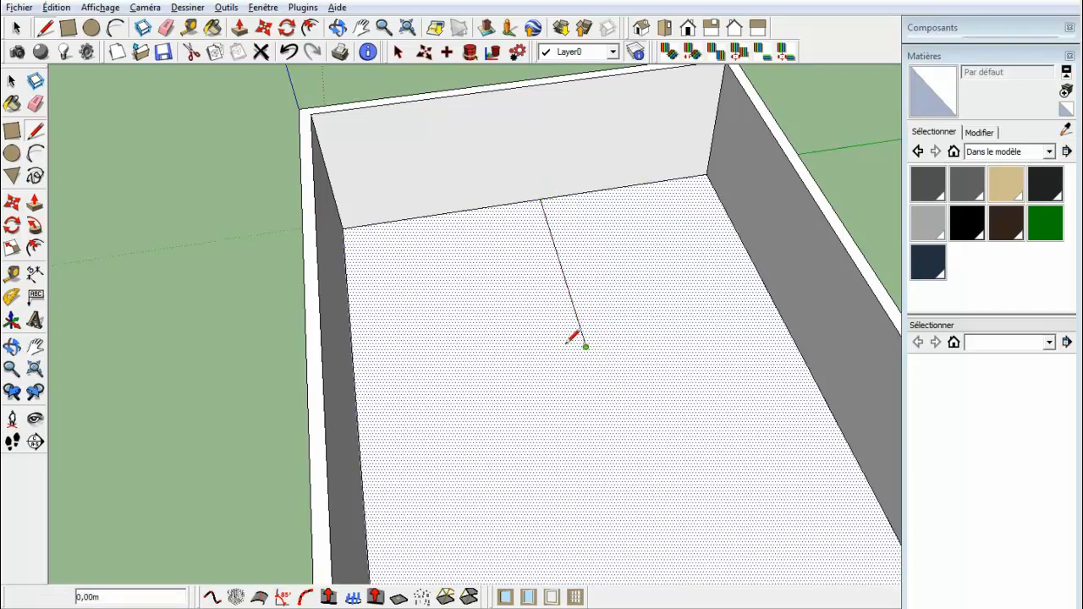
{"action": "left_click", "coordinate": [357, 386]}
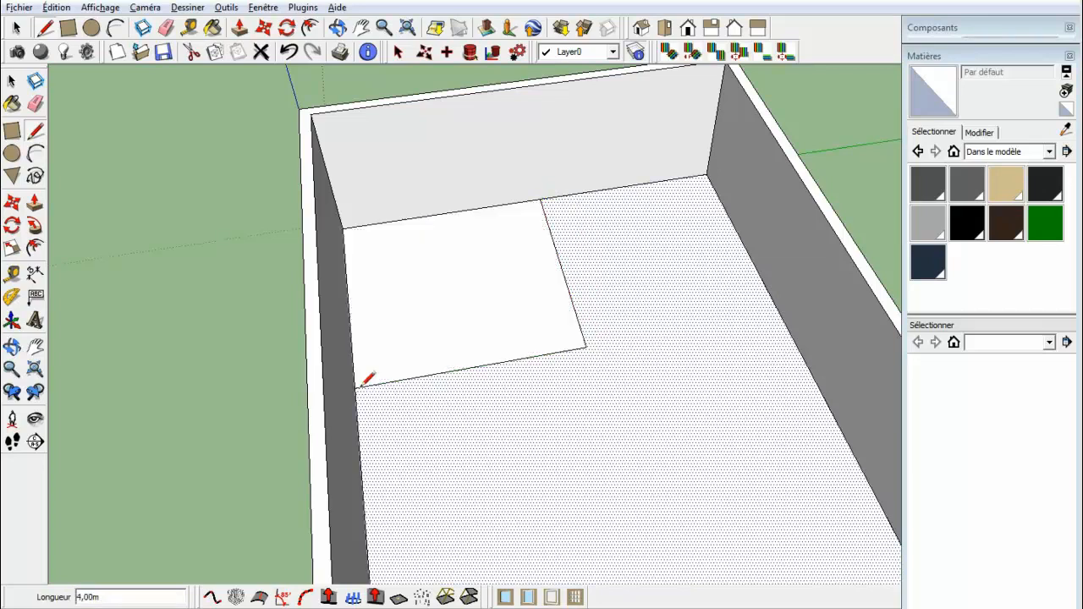
Generate partition walls from the room outline's two free lines, with Middle position, 0.13 m thickness and 2.7 m height.
{"action": "key", "text": "space"}
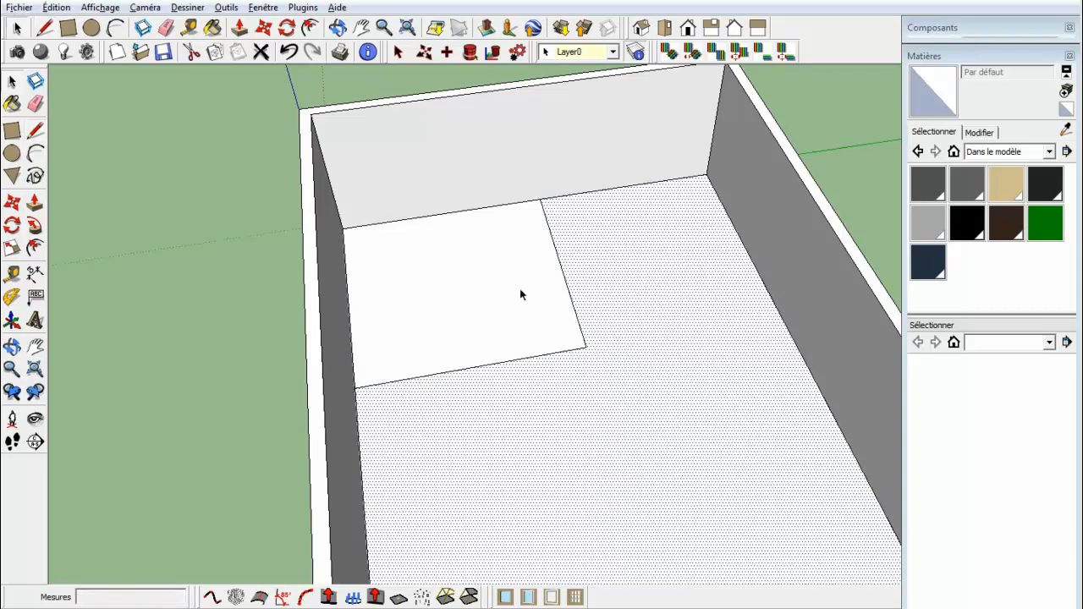
{"action": "left_click", "coordinate": [563, 273]}
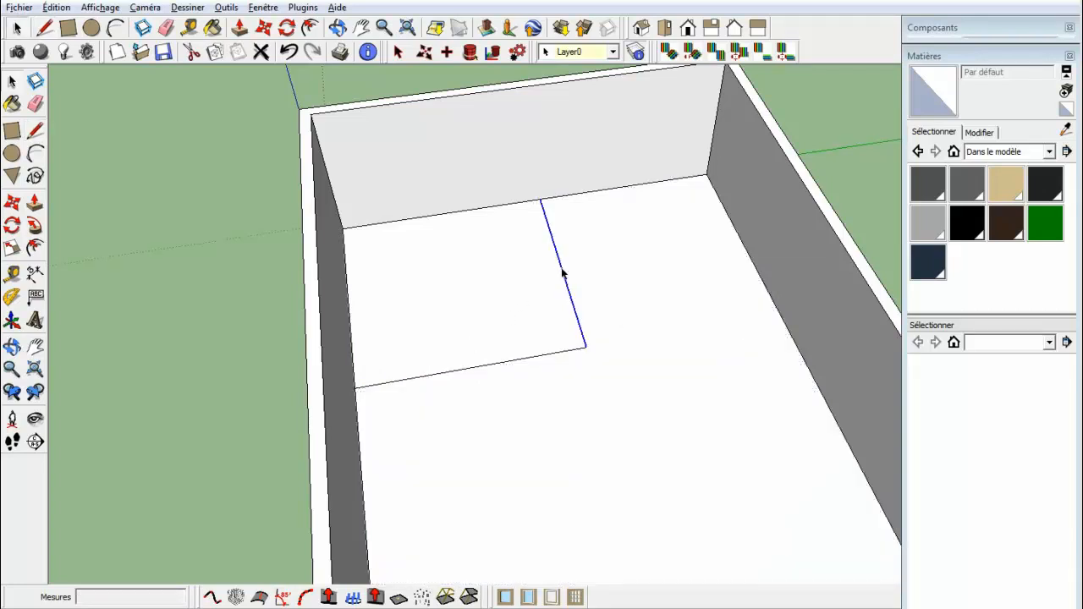
{"action": "left_click", "coordinate": [516, 359], "text": "ctrl"}
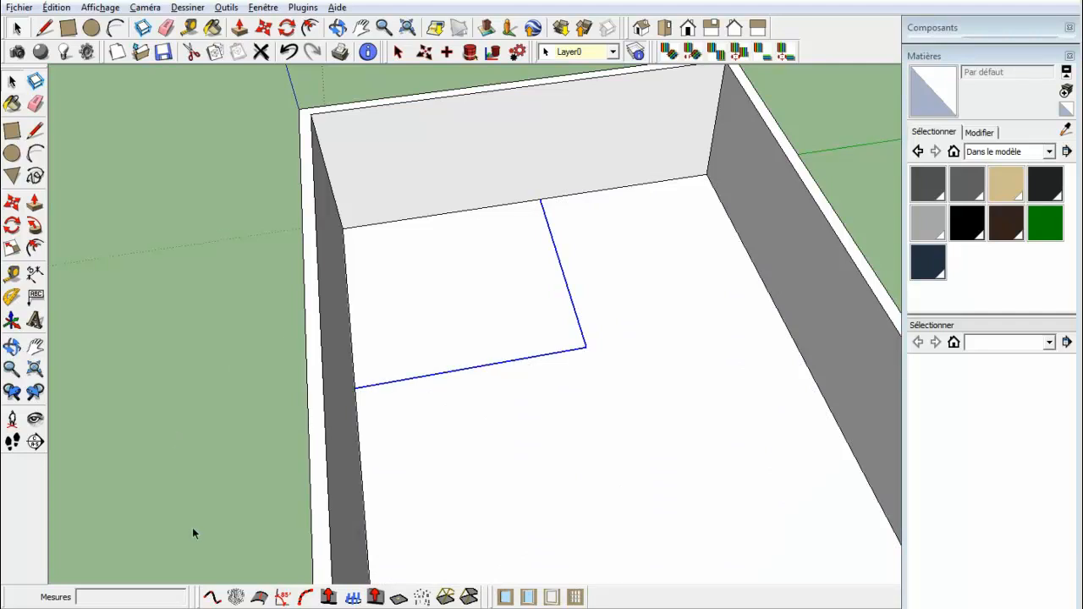
{"action": "left_click", "coordinate": [375, 596]}
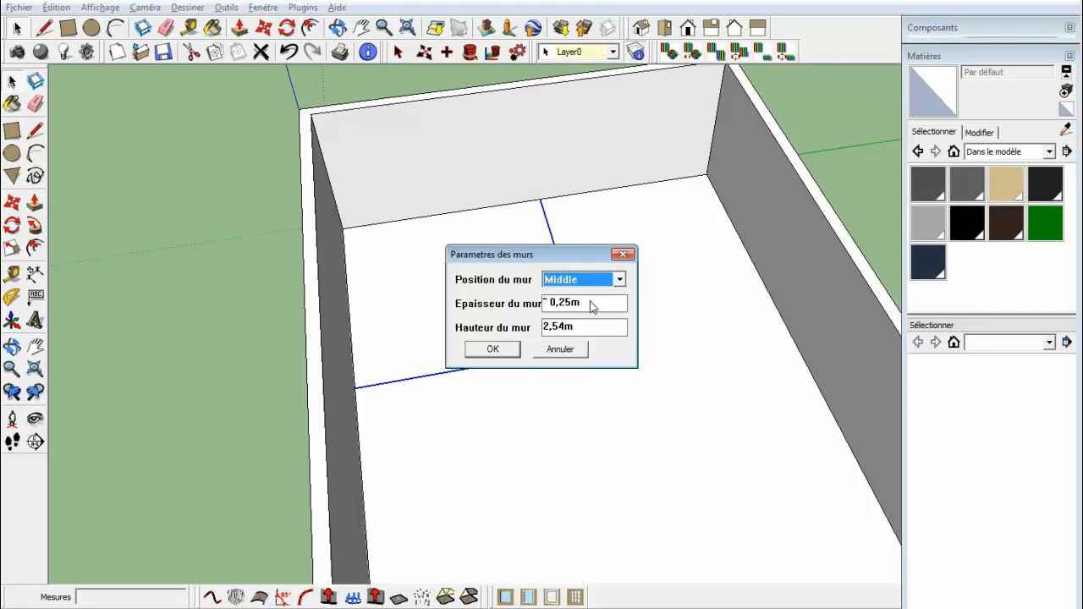
{"action": "key", "text": "Tab"}
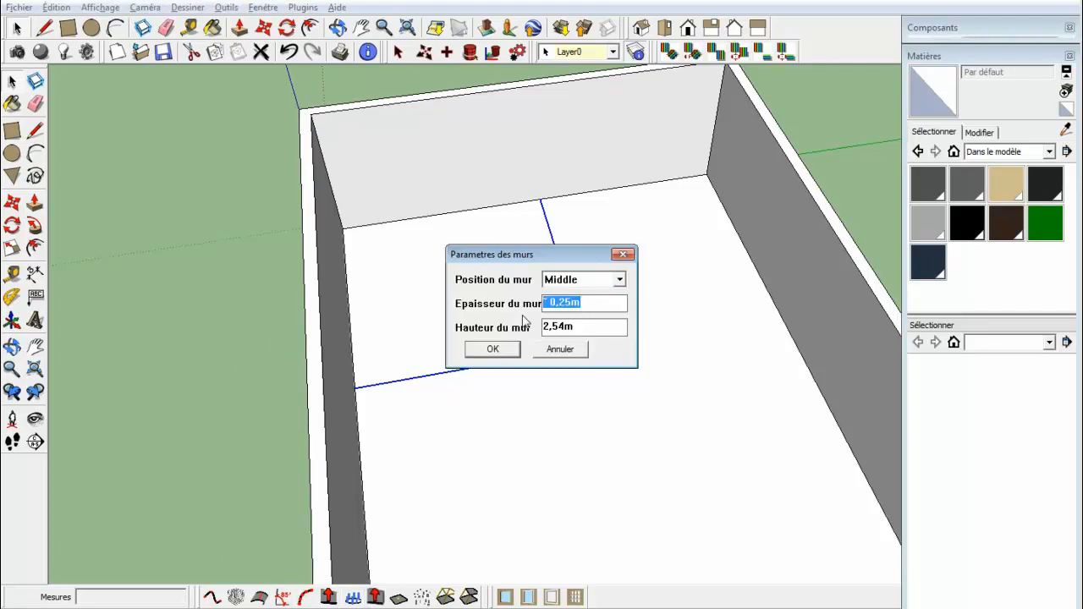
{"action": "type", "text": "0,13"}
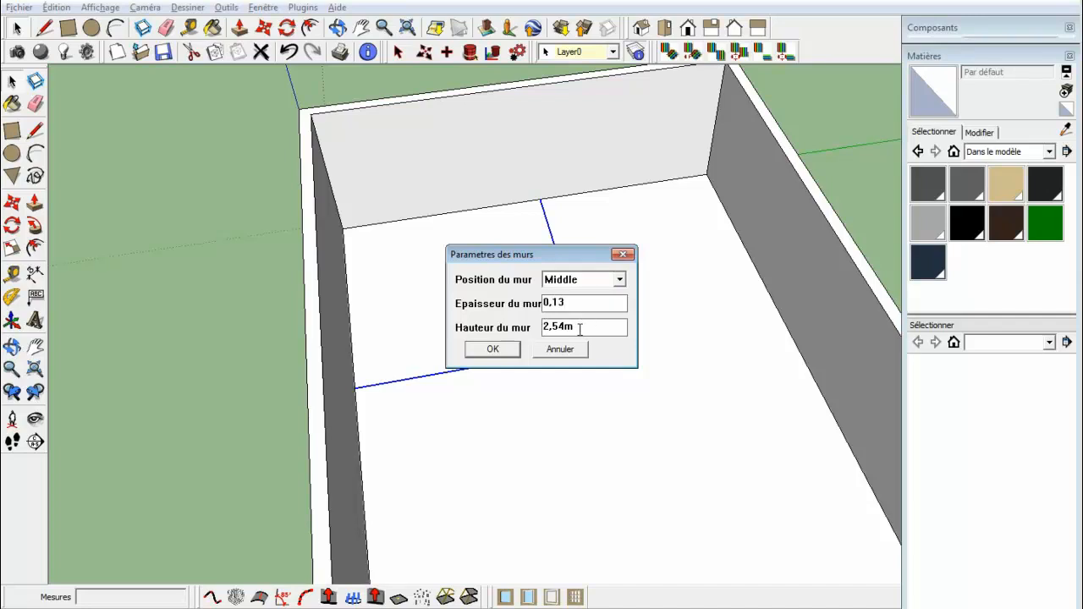
{"action": "left_click_drag", "start_coordinate": [581, 327], "coordinate": [514, 330]}
{"action": "type", "text": "2,7"}
{"action": "left_click", "coordinate": [496, 349]}
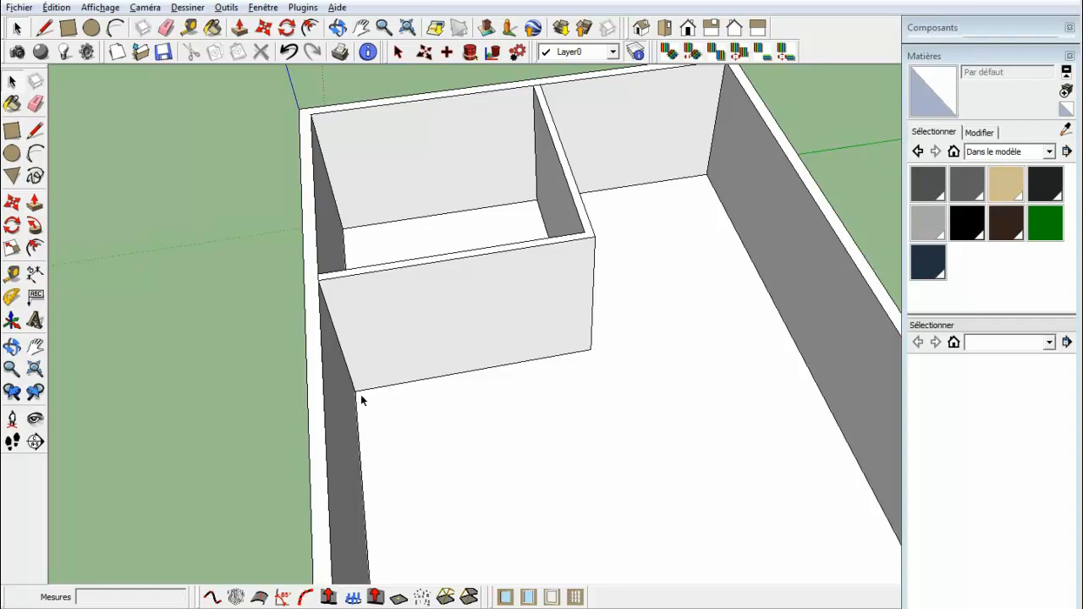
Draw a 3 x 3 m room outline on the floor, starting where the new partition meets the outer wall.
{"action": "key", "text": "l"}
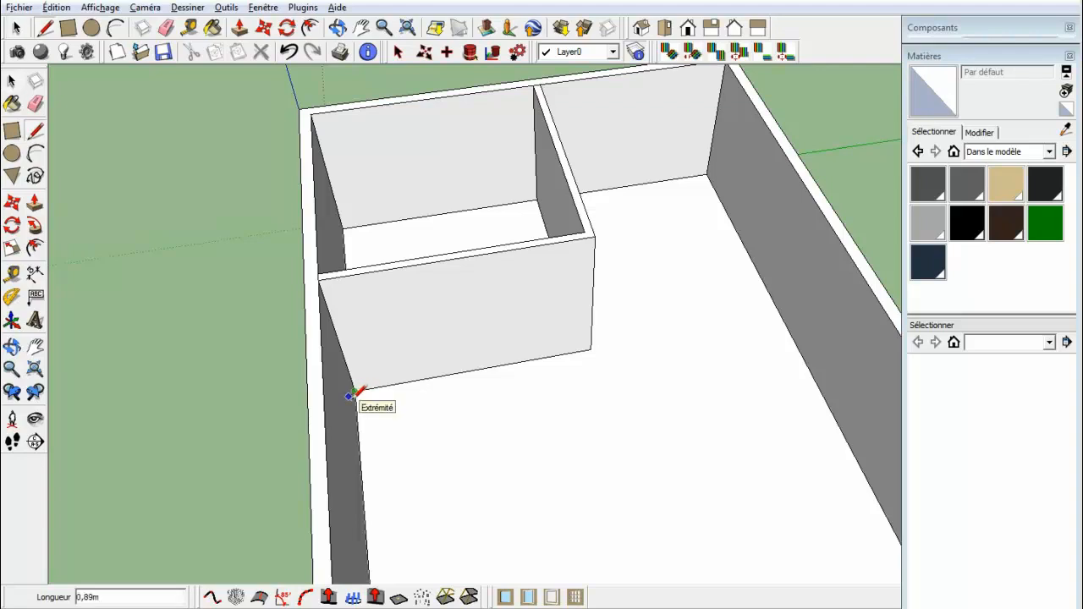
{"action": "left_click", "coordinate": [350, 396]}
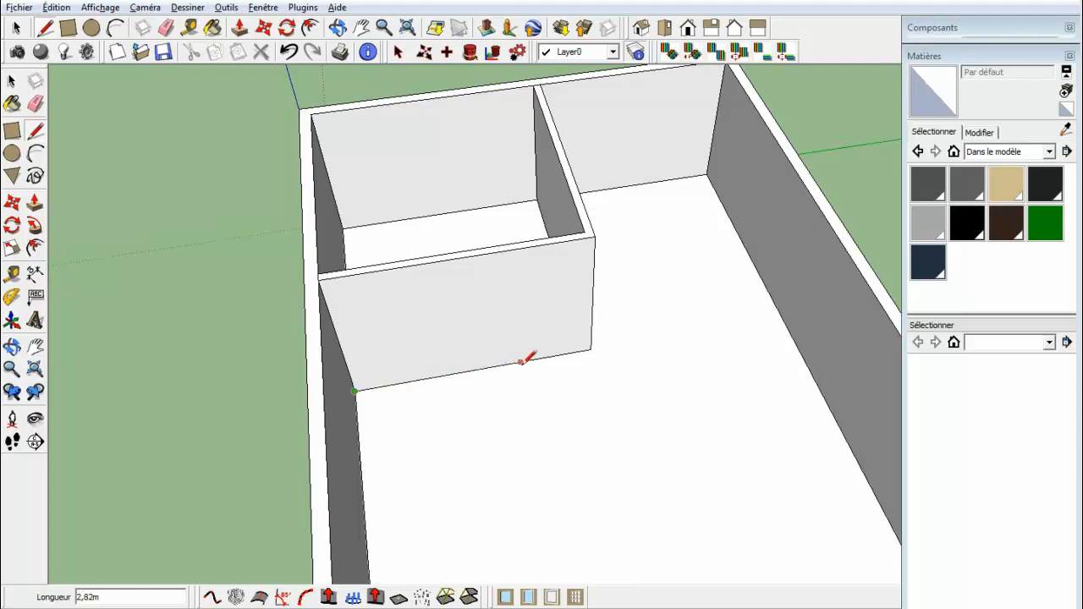
{"action": "type", "text": "3"}
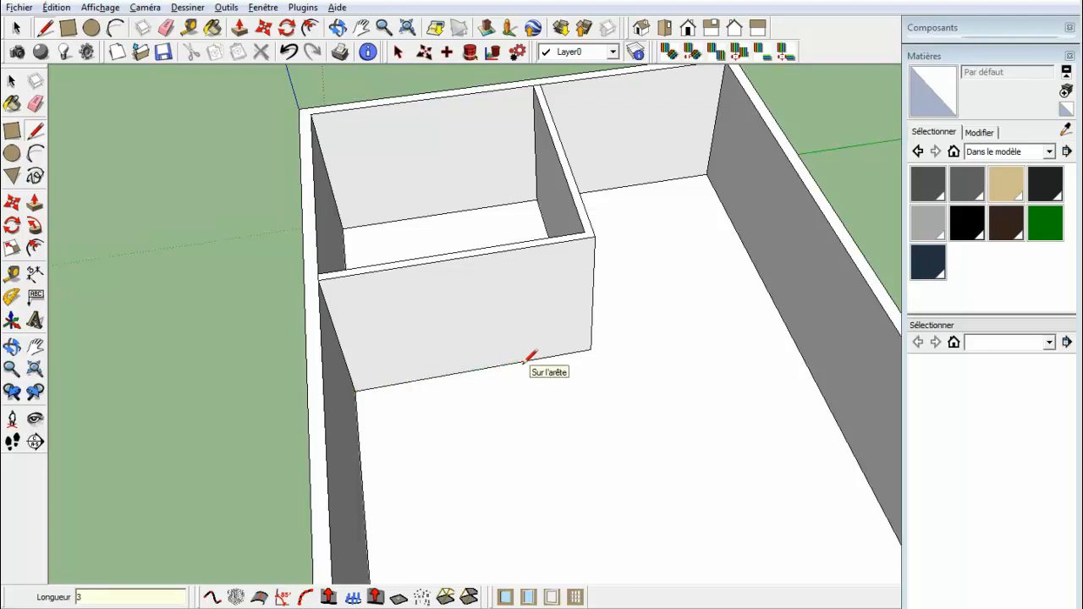
{"action": "key", "text": "Return"}
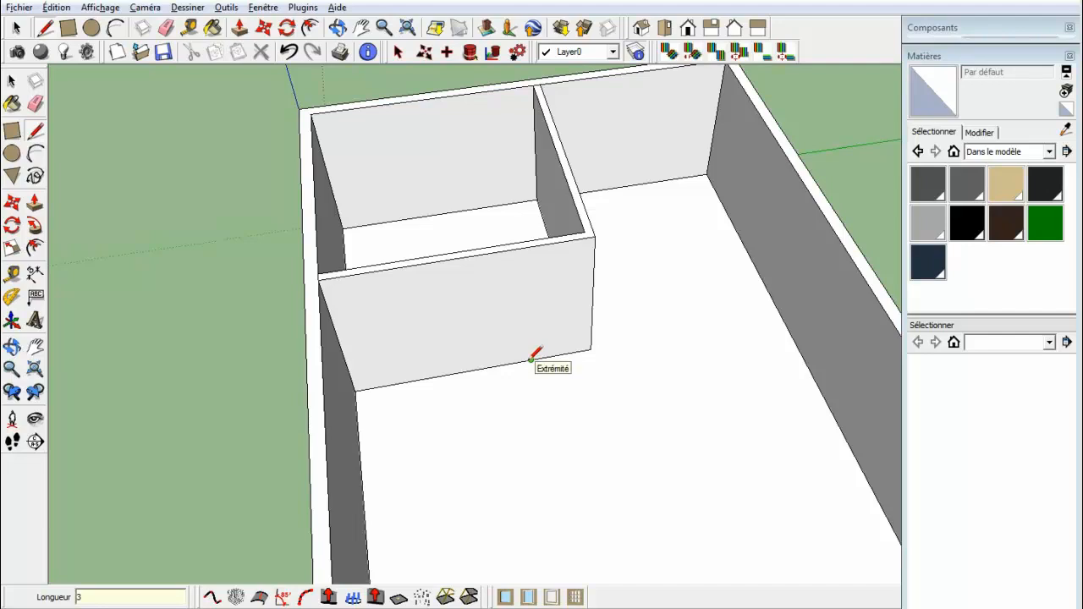
{"action": "left_click", "coordinate": [530, 359]}
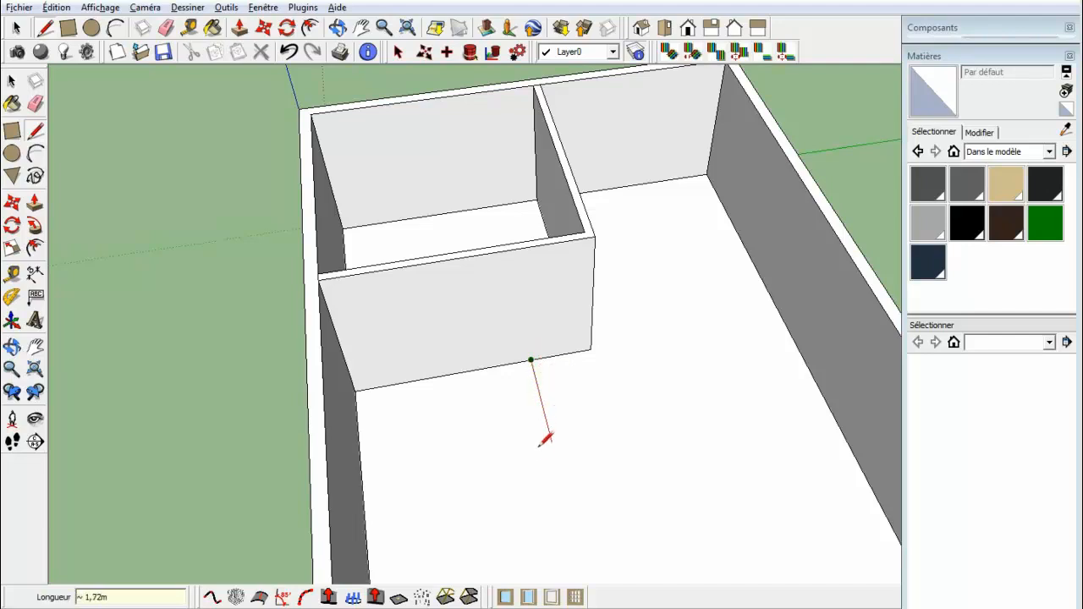
{"action": "type", "text": "3"}
{"action": "key", "text": "Return"}
{"action": "left_click", "coordinate": [570, 513]}
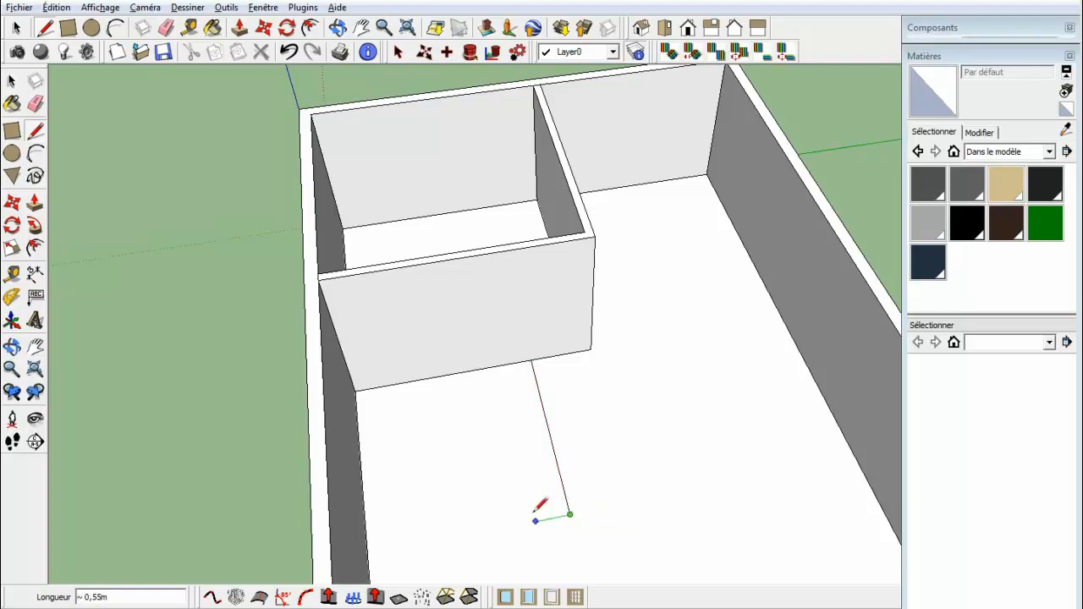
{"action": "left_click", "coordinate": [368, 556]}
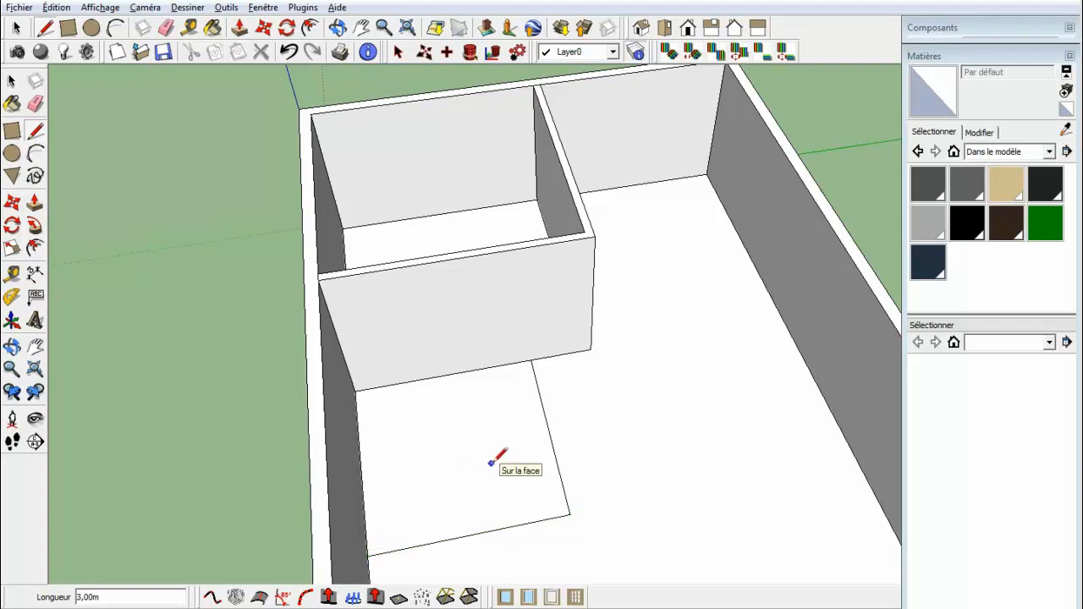
Generate partition walls from the 3 x 3 m outline's two free lines, with Middle position, 0.13 m thickness and 2.70 m height.
{"action": "key", "text": "space"}
{"action": "left_click", "coordinate": [551, 436]}
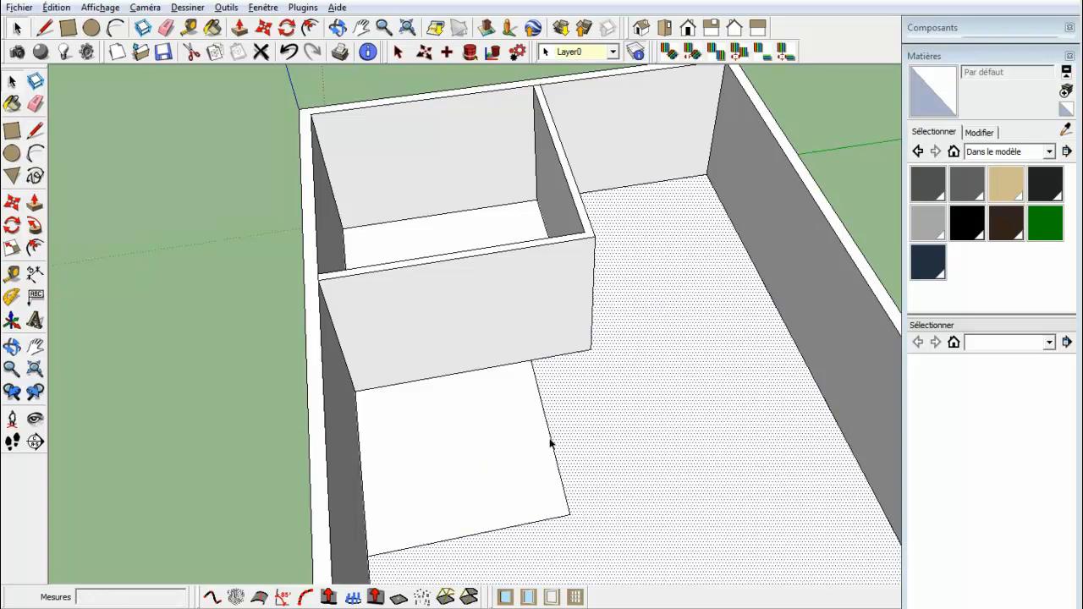
{"action": "left_click", "coordinate": [551, 442]}
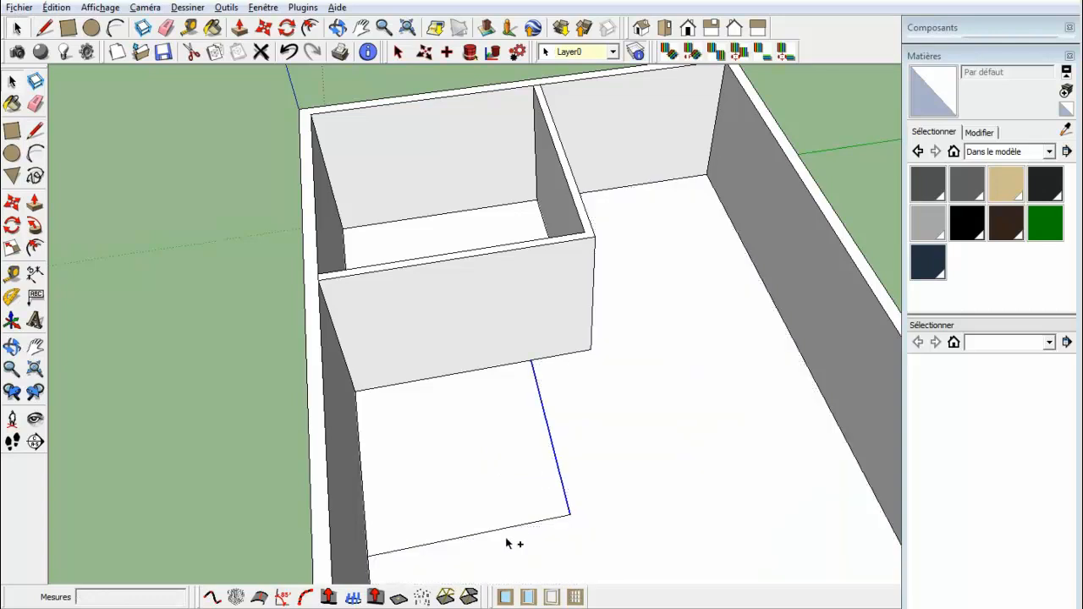
{"action": "left_click", "coordinate": [501, 529], "text": "ctrl"}
{"action": "left_click", "coordinate": [377, 597]}
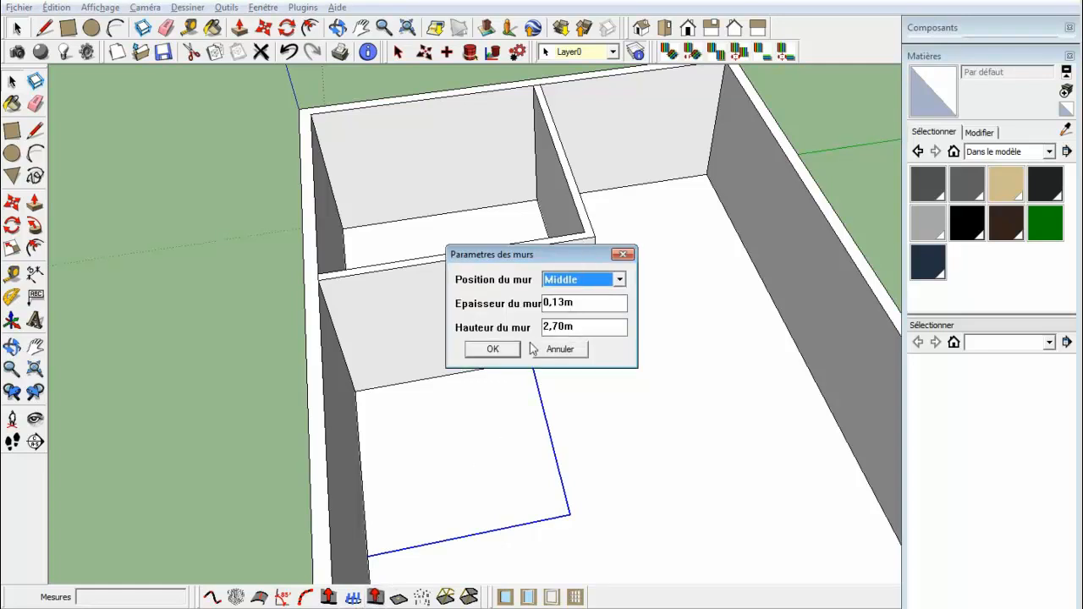
{"action": "left_click", "coordinate": [498, 356]}
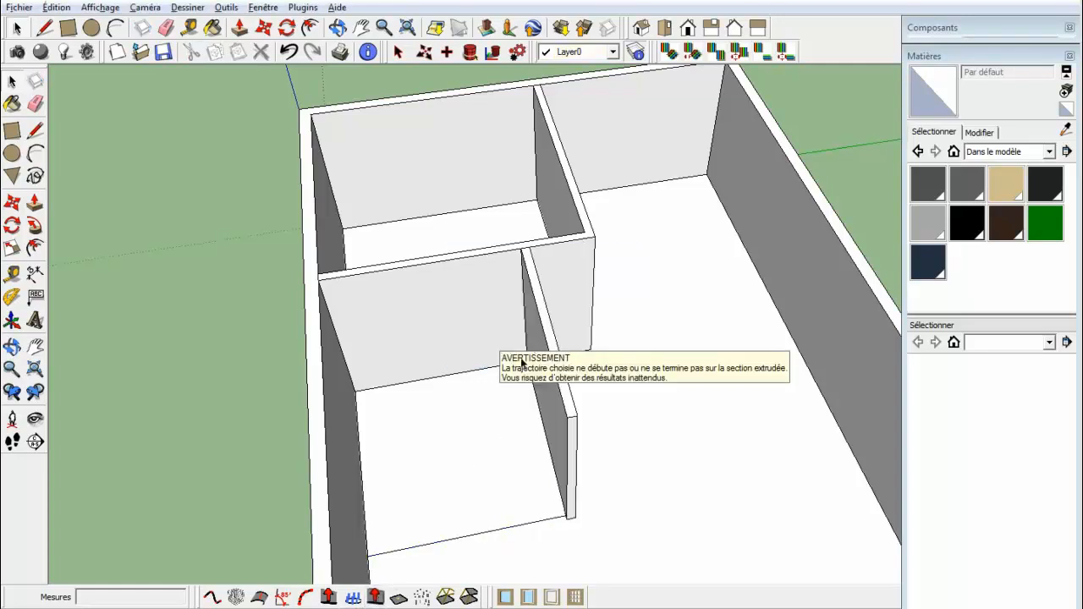
Generate the missing partition wall from the outline's remaining floor line, keeping the same wall settings.
{"action": "left_click", "coordinate": [480, 537]}
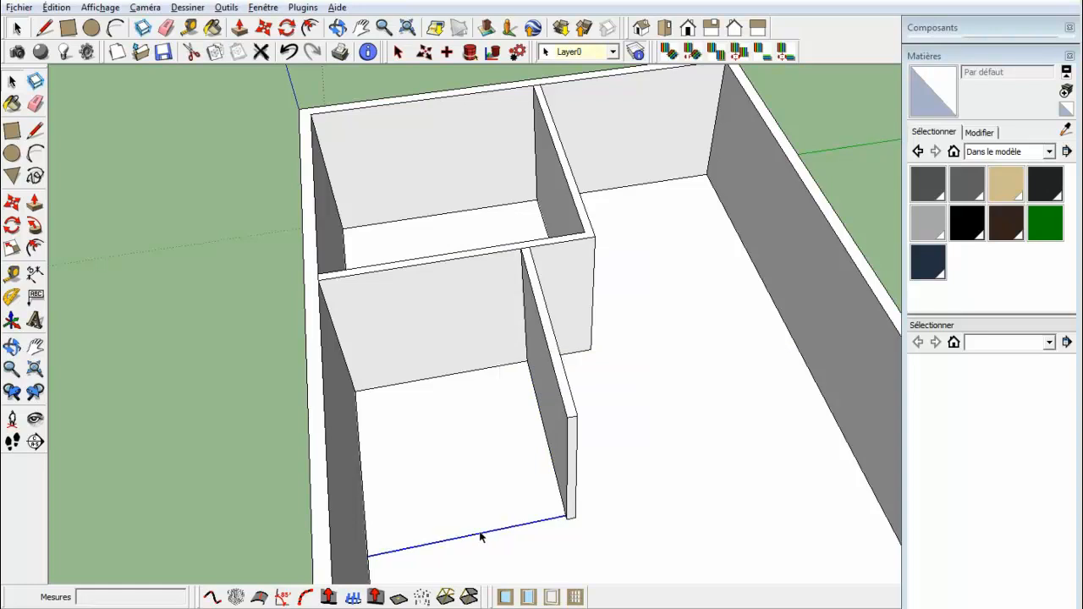
{"action": "left_click", "coordinate": [376, 596]}
{"action": "left_click", "coordinate": [493, 350]}
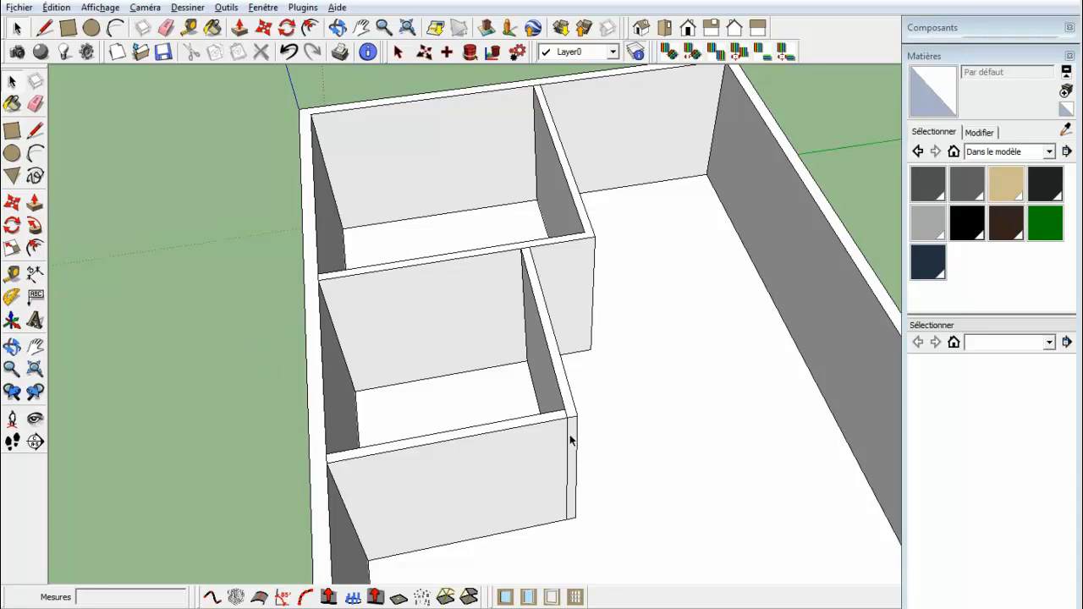
Erase the leftover vertical and top seam edges at the corner where the two new partitions meet.
{"action": "key", "text": "e"}
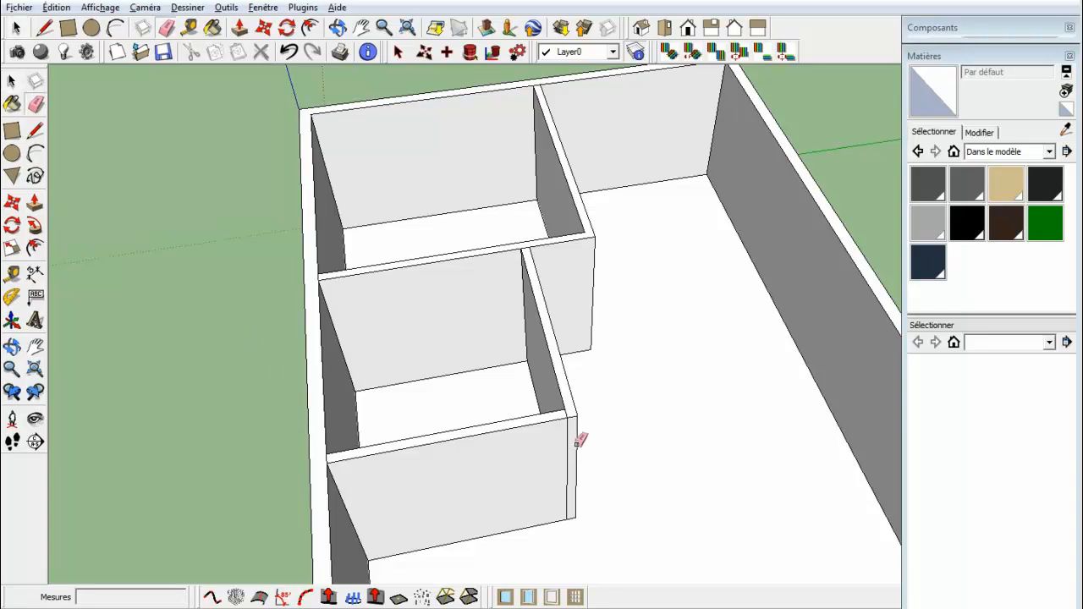
{"action": "left_click", "coordinate": [567, 441]}
{"action": "scroll", "coordinate": [576, 404], "scroll_direction": "up", "scroll_amount": 2}
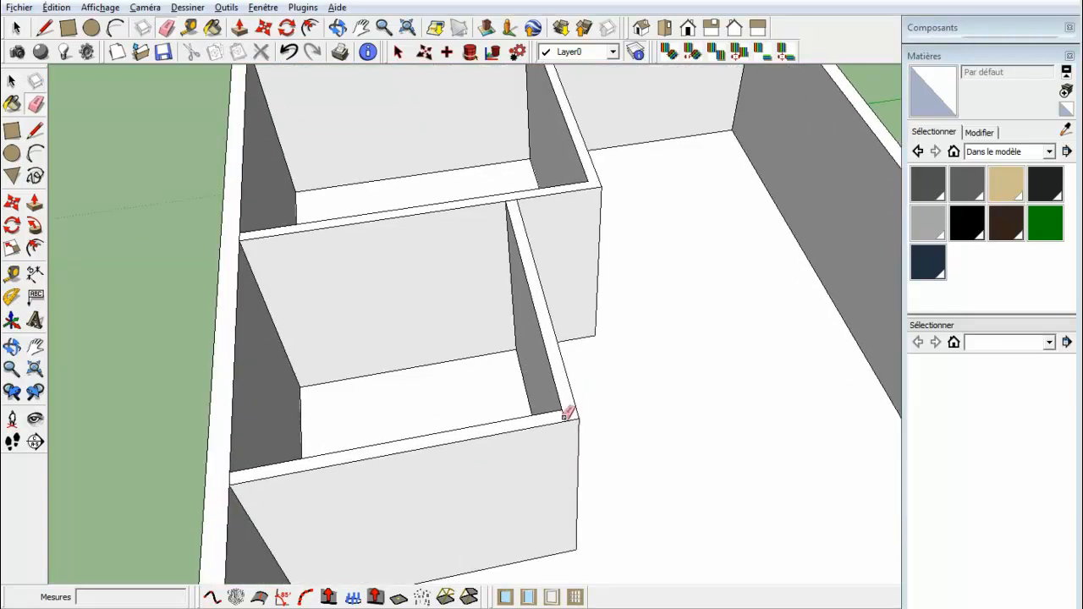
{"action": "left_click", "coordinate": [566, 416]}
{"action": "scroll", "coordinate": [573, 384], "scroll_direction": "down", "scroll_amount": 5}
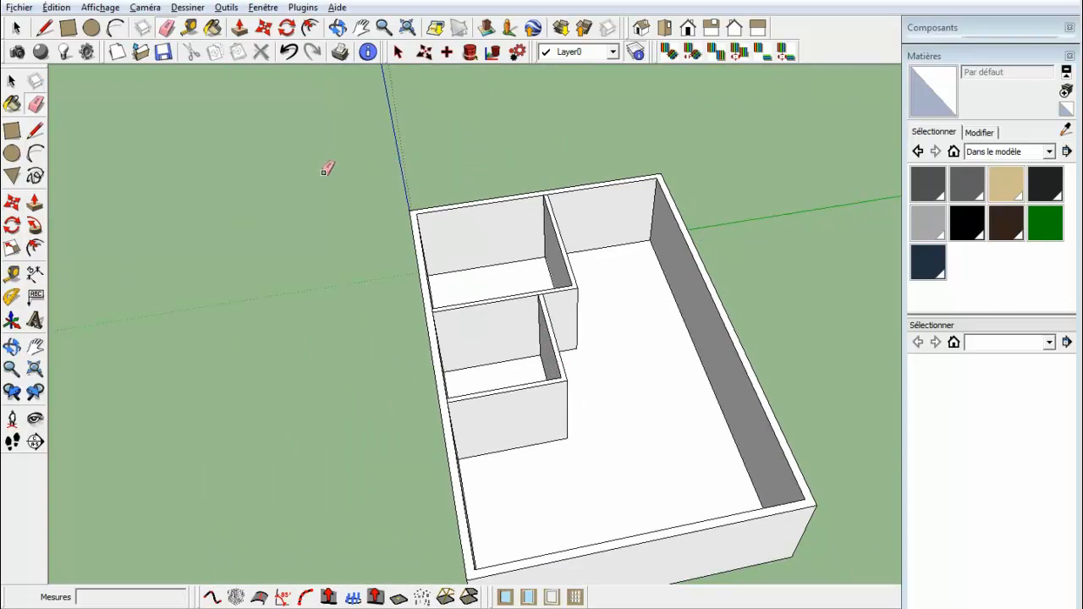
Start a new model without saving the changes to the house.
{"action": "left_click", "coordinate": [19, 8]}
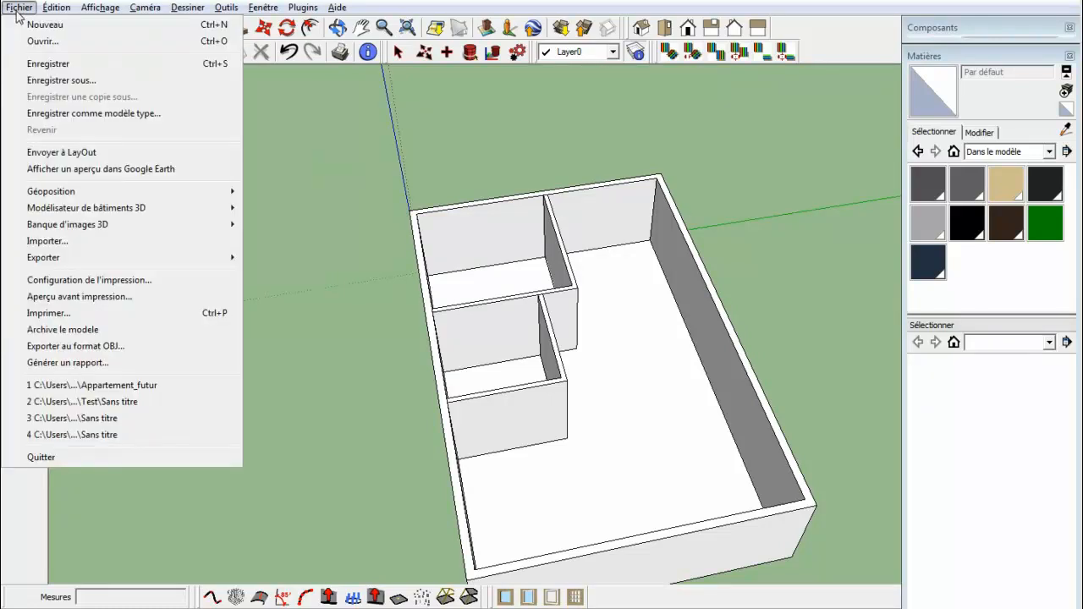
{"action": "left_click", "coordinate": [39, 25]}
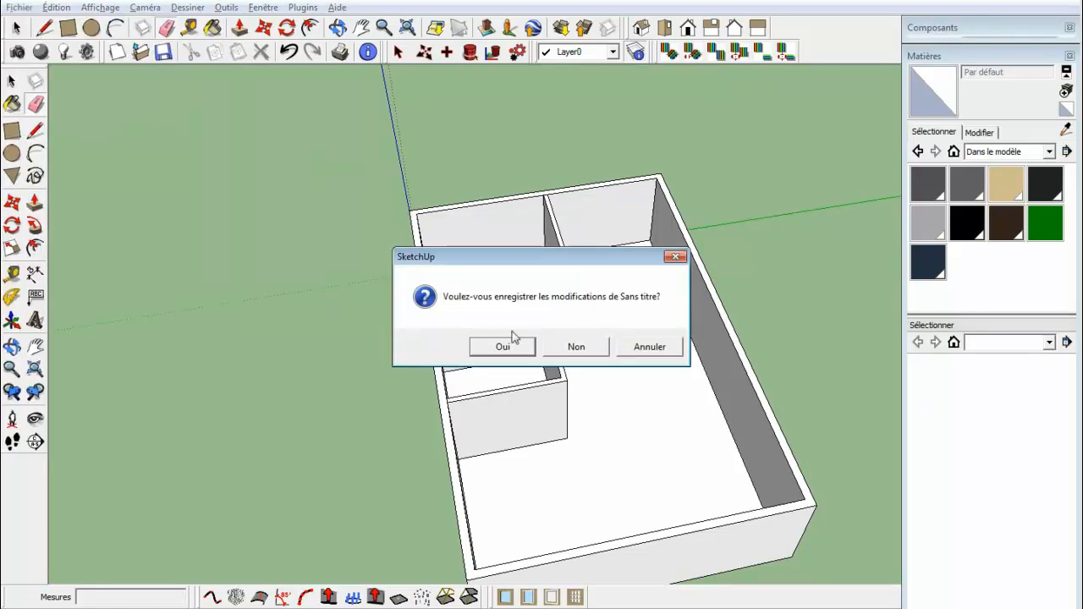
{"action": "left_click", "coordinate": [579, 344]}
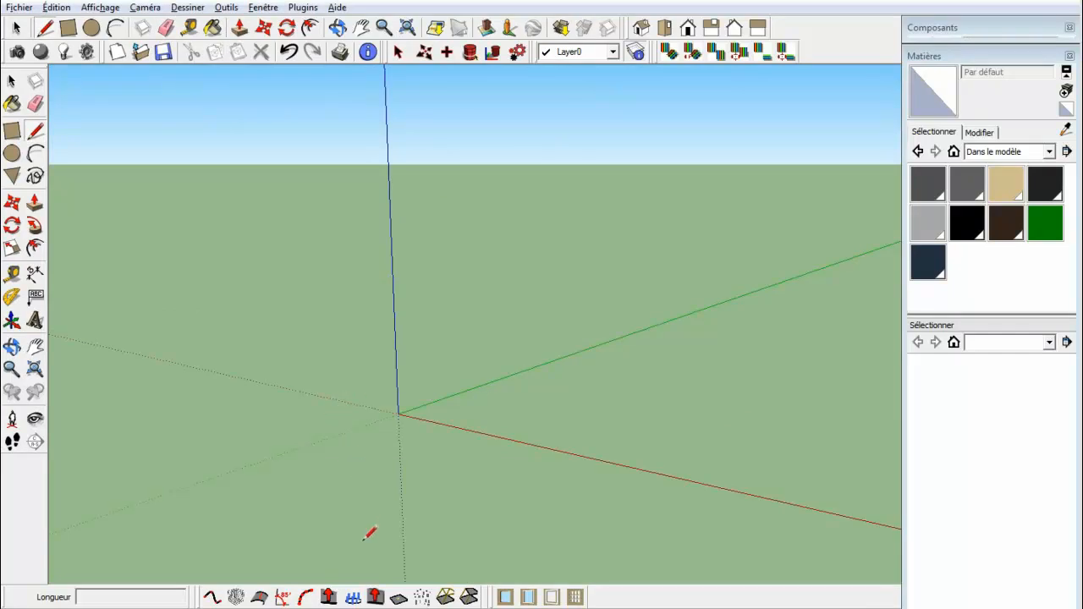
Draw a line about 1.49 m long from the origin along the red axis and divide it into 6 equal segments.
{"action": "left_click", "coordinate": [401, 413]}
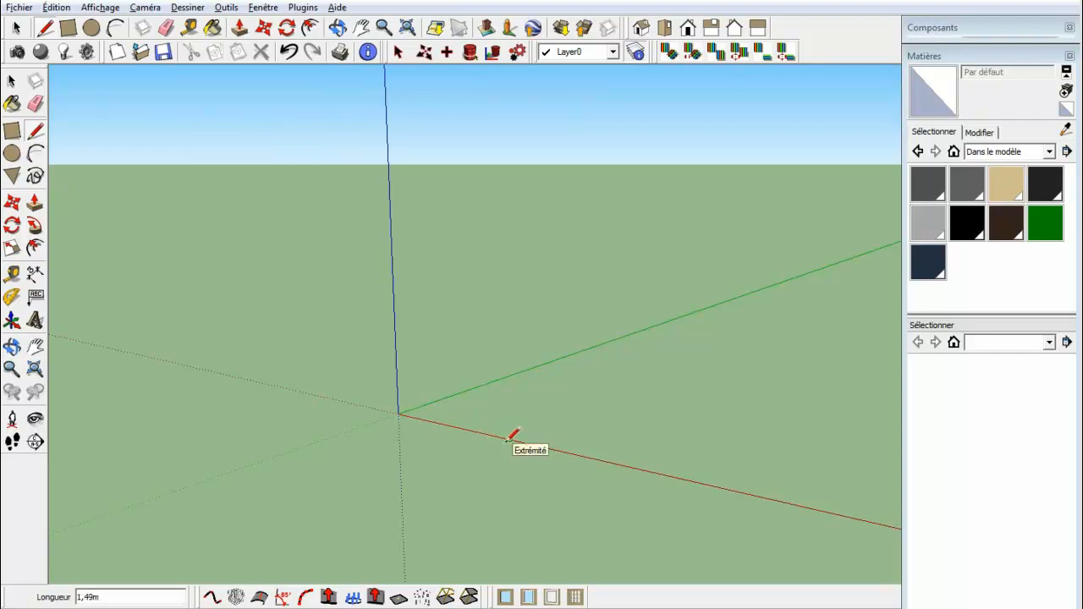
{"action": "key", "text": "space"}
{"action": "left_click", "coordinate": [474, 434]}
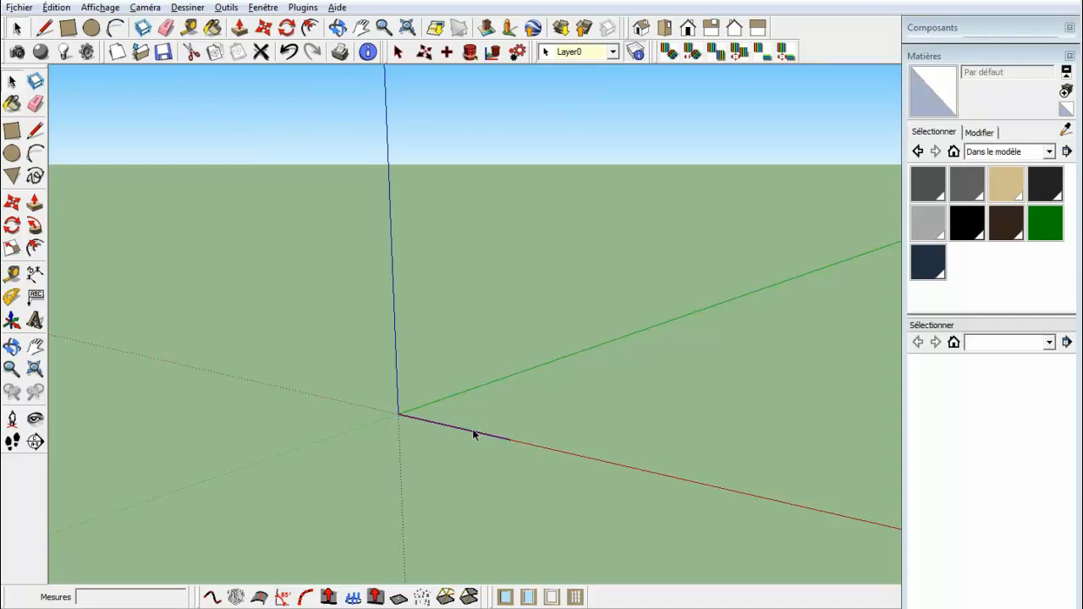
{"action": "right_click", "coordinate": [474, 435]}
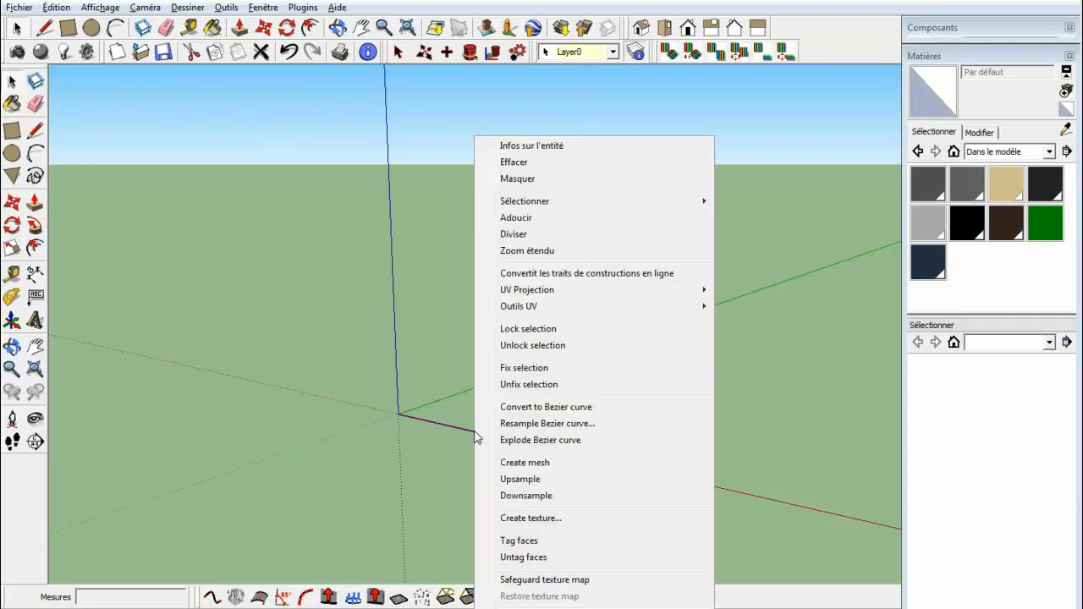
{"action": "left_click", "coordinate": [514, 236]}
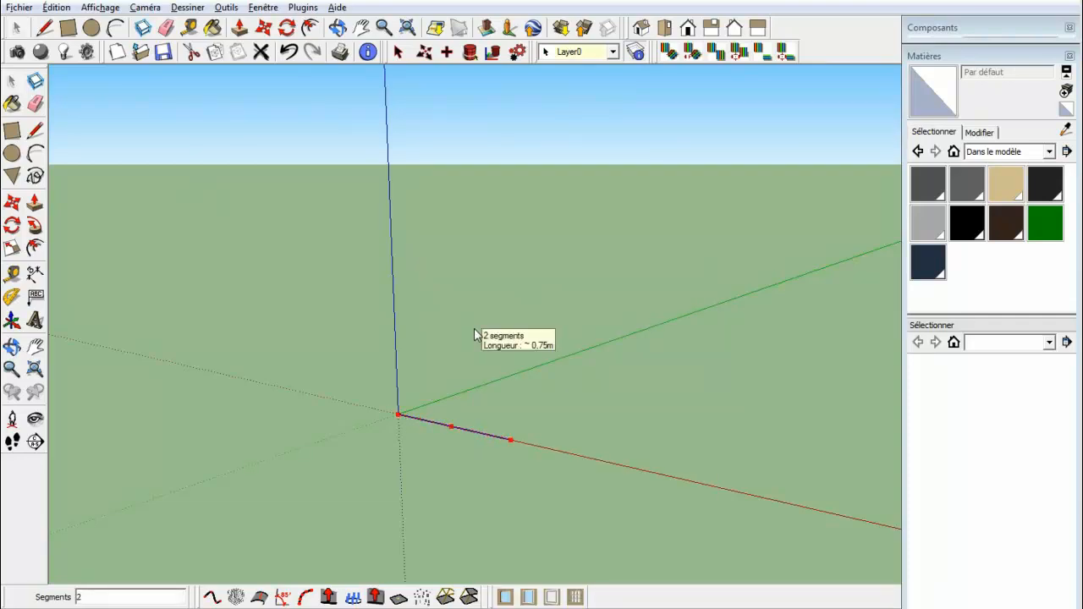
{"action": "left_click", "coordinate": [505, 347]}
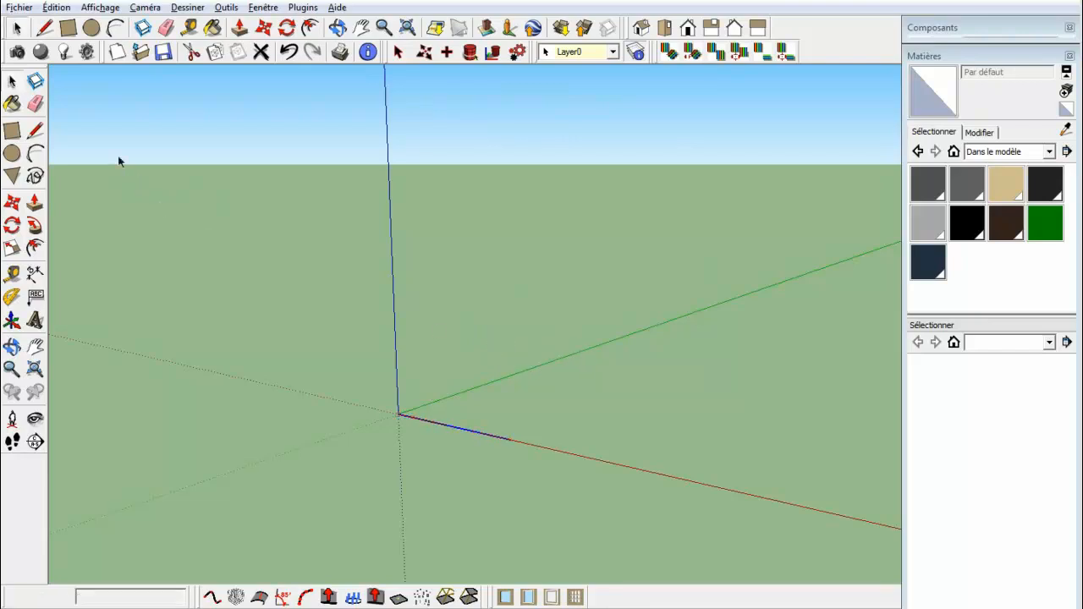
Draw a semicircular arc about 0.25 m wide over the first line segment, from the origin, bulging away from the positive green axis.
{"action": "left_click", "coordinate": [35, 153]}
{"action": "middle_click_drag", "start_coordinate": [329, 441], "coordinate": [573, 503]}
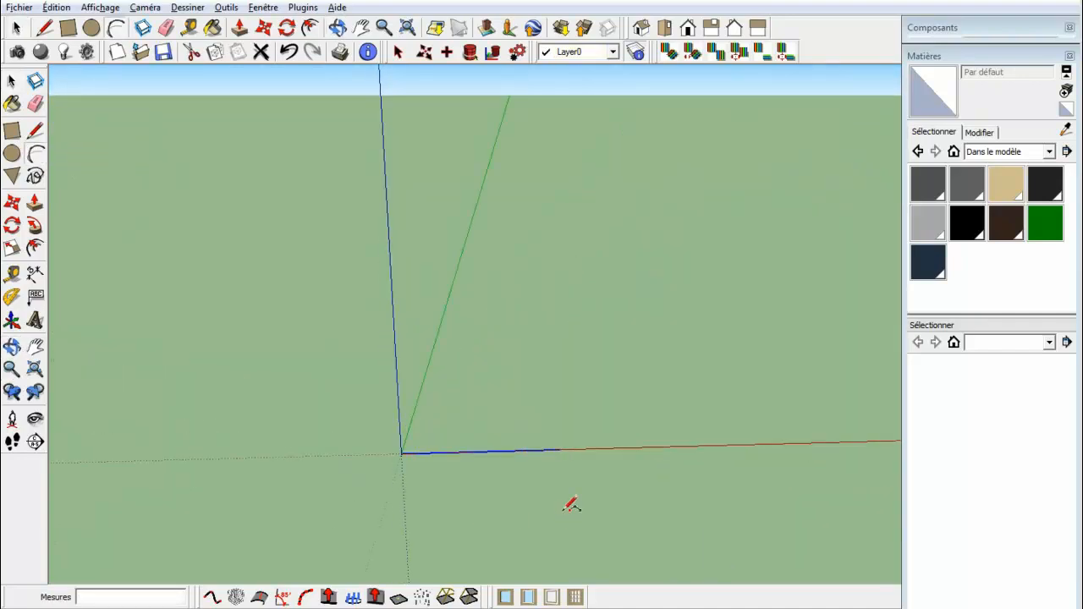
{"action": "key", "text": "space"}
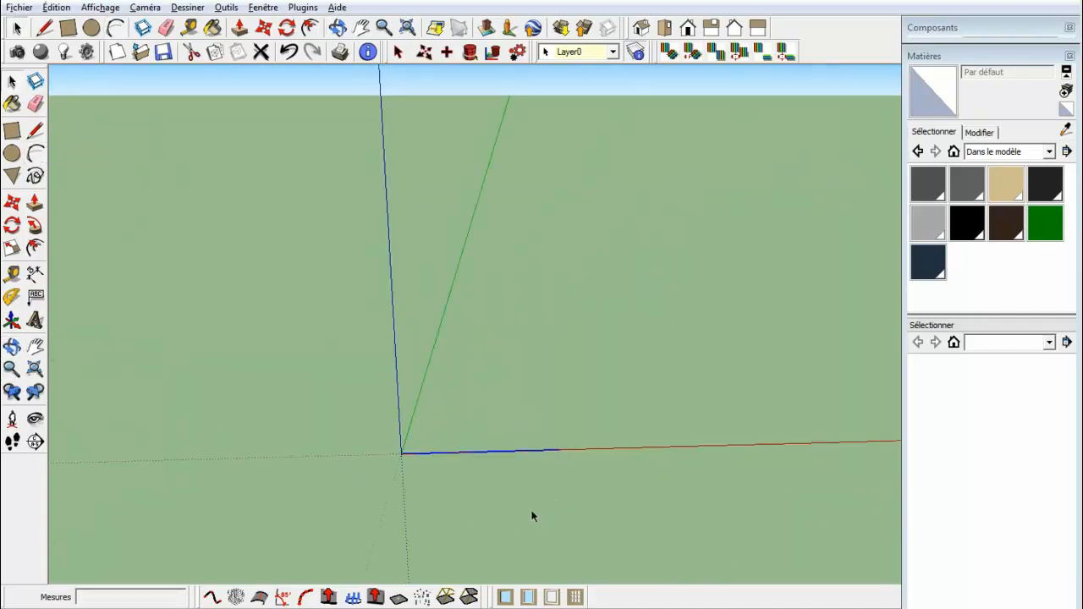
{"action": "key", "text": "a"}
{"action": "left_click", "coordinate": [402, 454]}
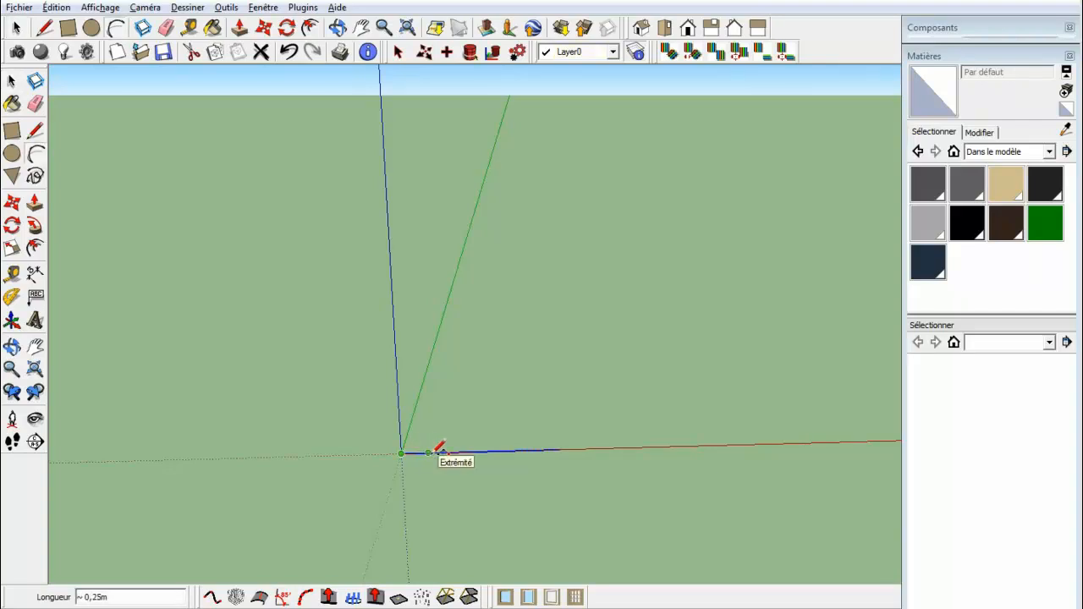
{"action": "left_click", "coordinate": [430, 453]}
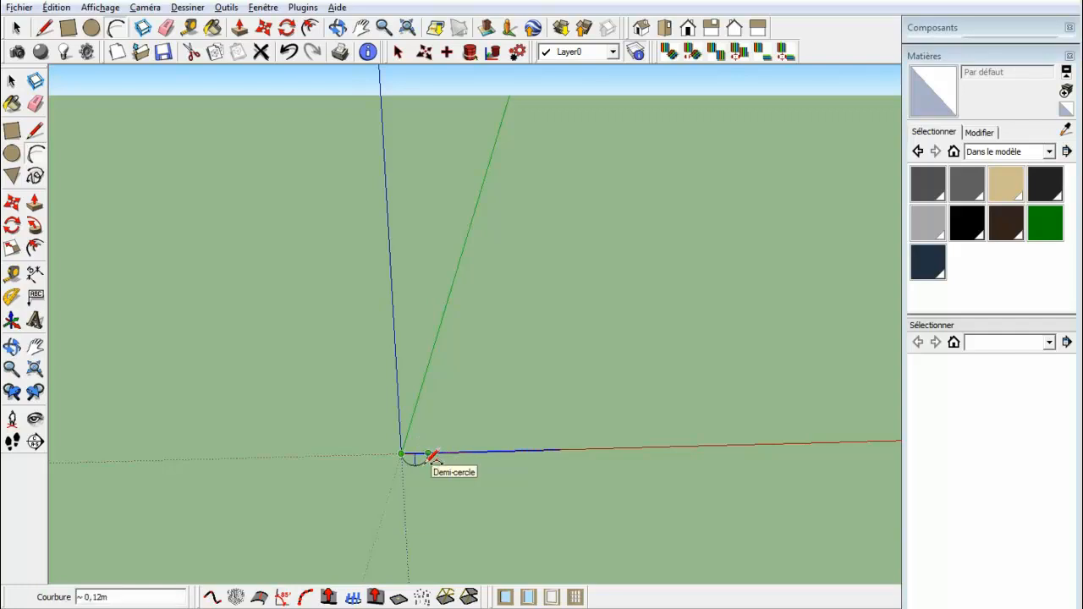
{"action": "middle_click_drag", "start_coordinate": [427, 466], "coordinate": [441, 571]}
{"action": "mouse_move", "coordinate": [451, 485]}
{"action": "middle_mouse_down"}
{"action": "mouse_move", "coordinate": [449, 533]}
{"action": "mouse_move", "coordinate": [445, 491]}
{"action": "middle_mouse_up"}
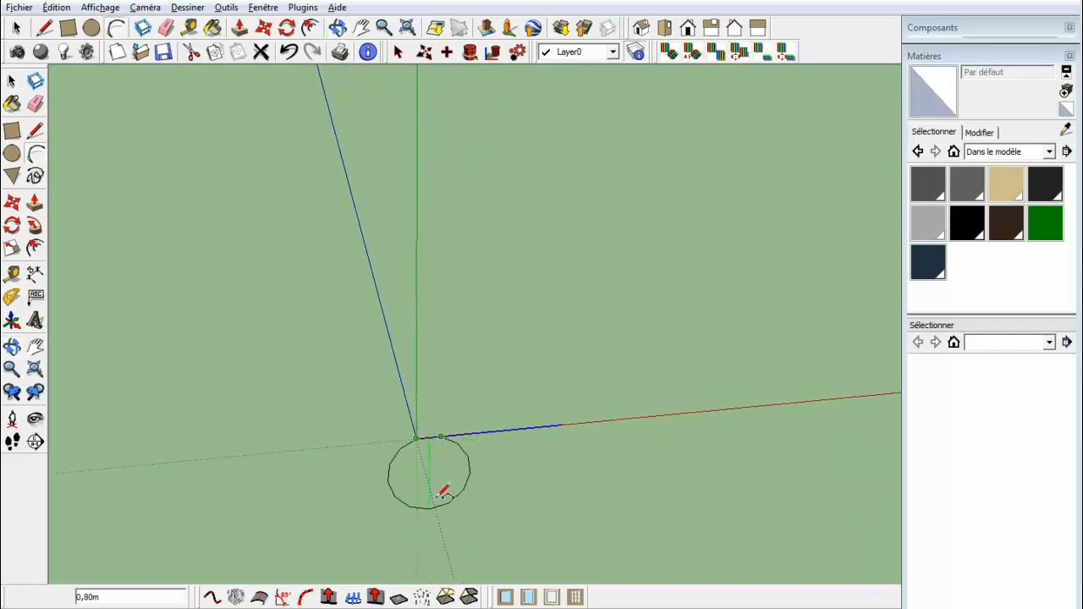
{"action": "left_click", "coordinate": [430, 448]}
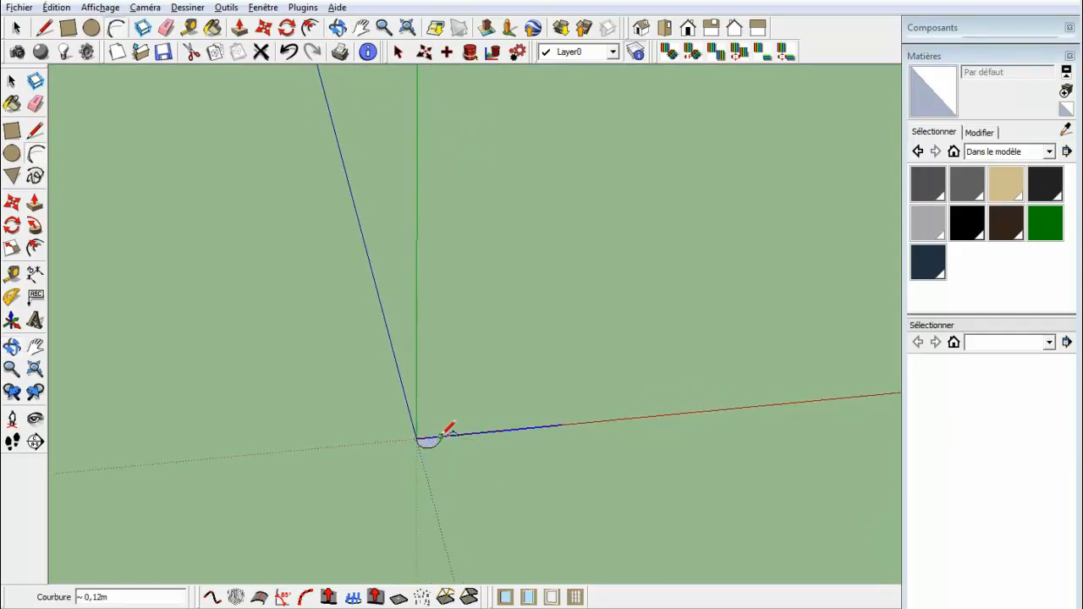
Draw semicircular arcs about 0.25 m wide over the remaining five segments, alternating sides of the line to form a wave.
{"action": "left_click", "coordinate": [441, 436]}
{"action": "left_click", "coordinate": [467, 433]}
{"action": "left_click", "coordinate": [475, 430]}
{"action": "left_click", "coordinate": [492, 431]}
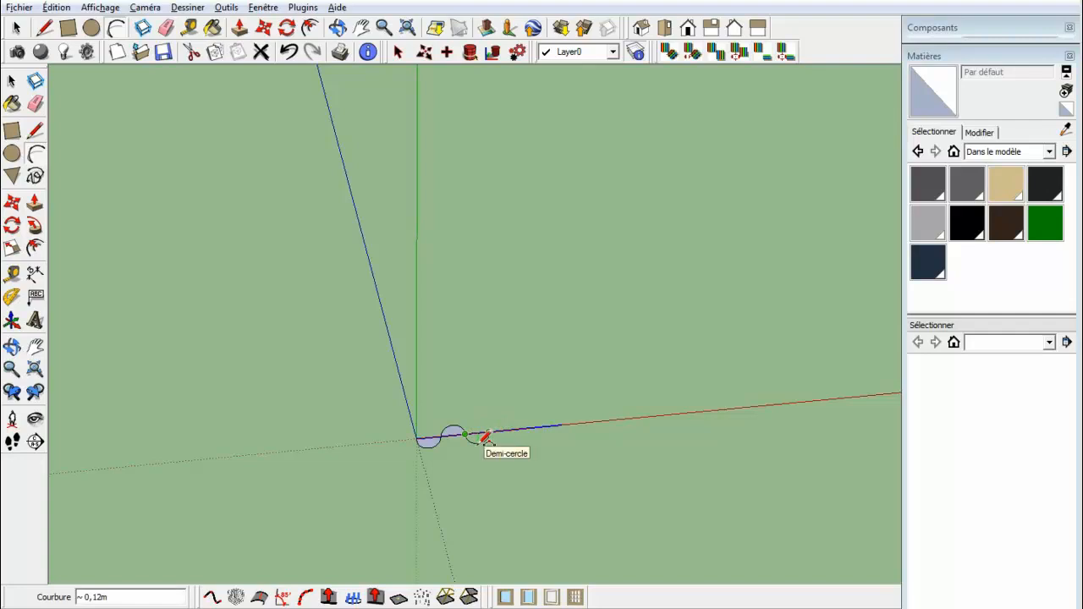
{"action": "left_click", "coordinate": [484, 441]}
{"action": "left_click", "coordinate": [495, 431]}
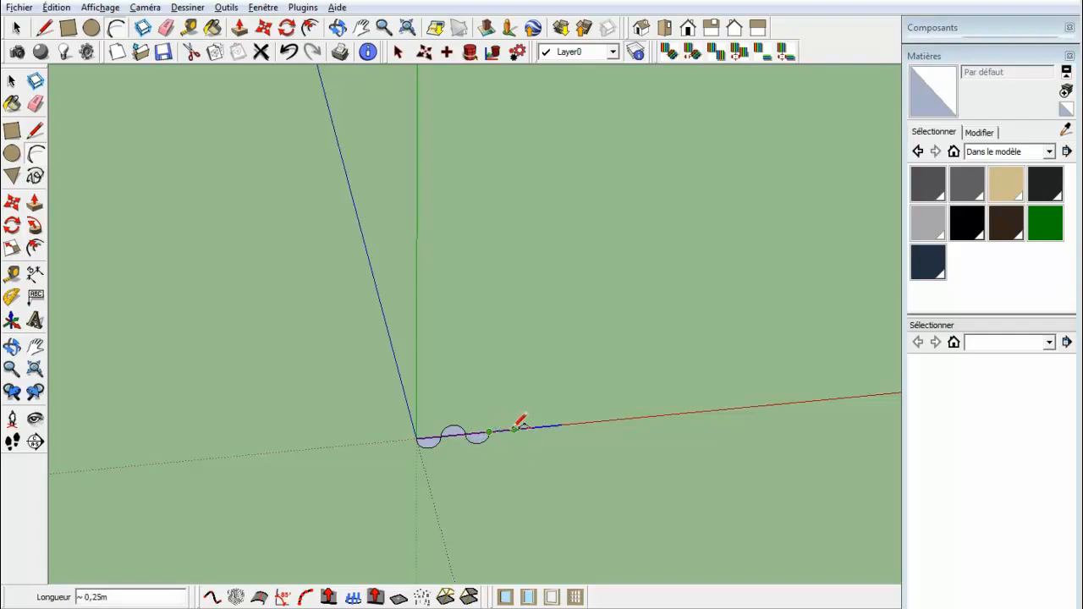
{"action": "left_click", "coordinate": [516, 429]}
{"action": "left_click", "coordinate": [518, 415]}
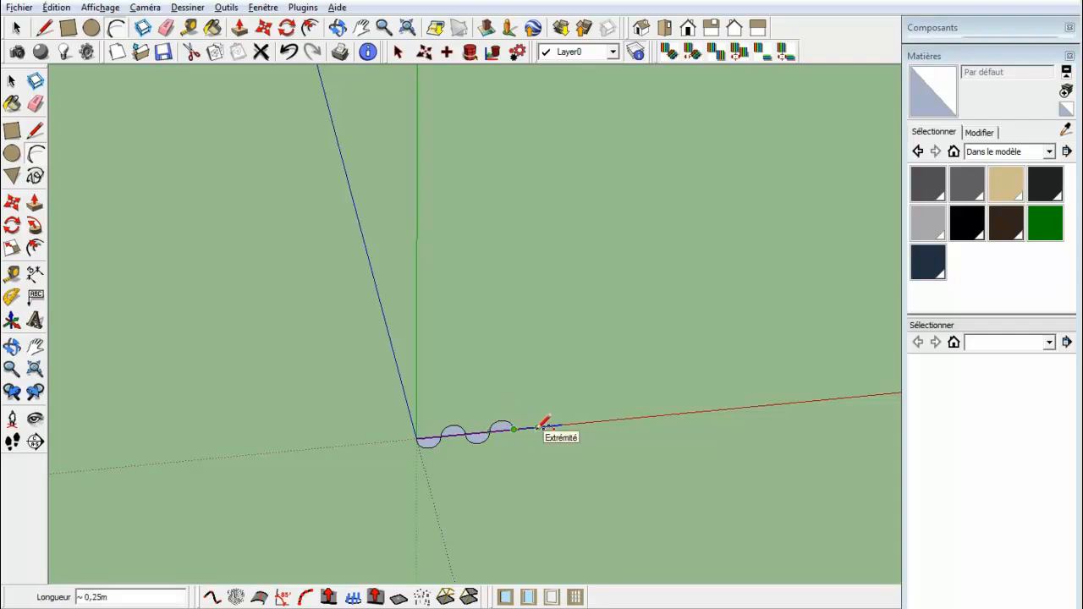
{"action": "left_click", "coordinate": [540, 425]}
{"action": "left_click", "coordinate": [533, 434]}
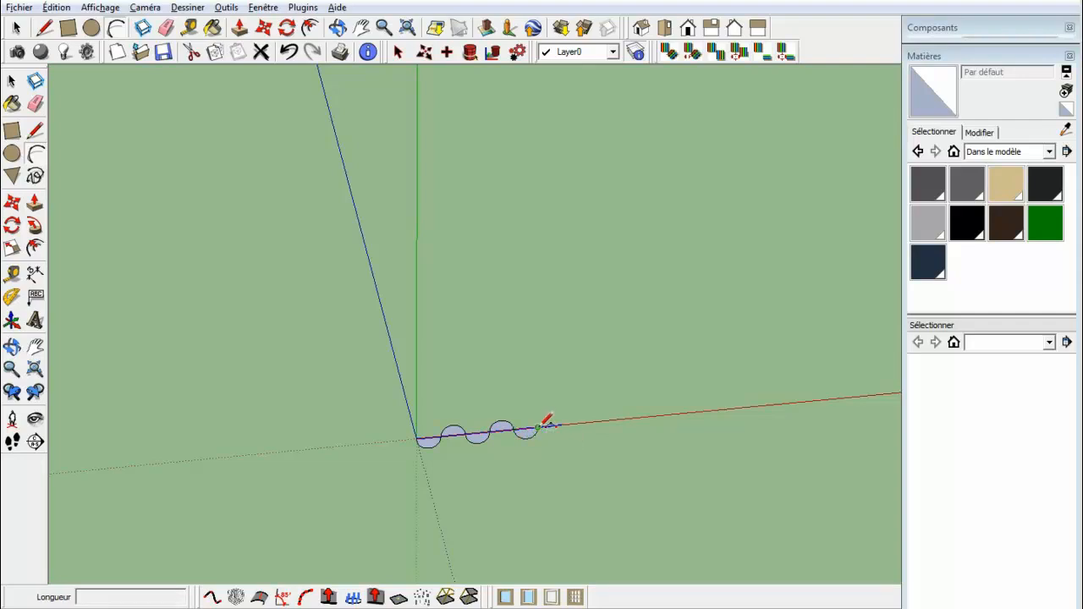
{"action": "left_click", "coordinate": [562, 425]}
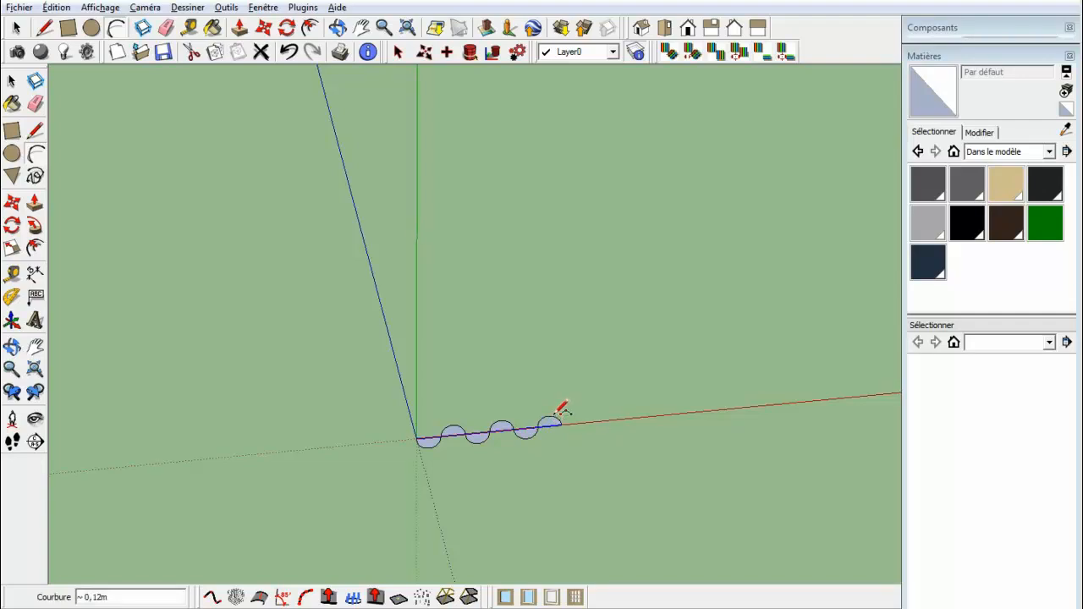
{"action": "left_click", "coordinate": [553, 417]}
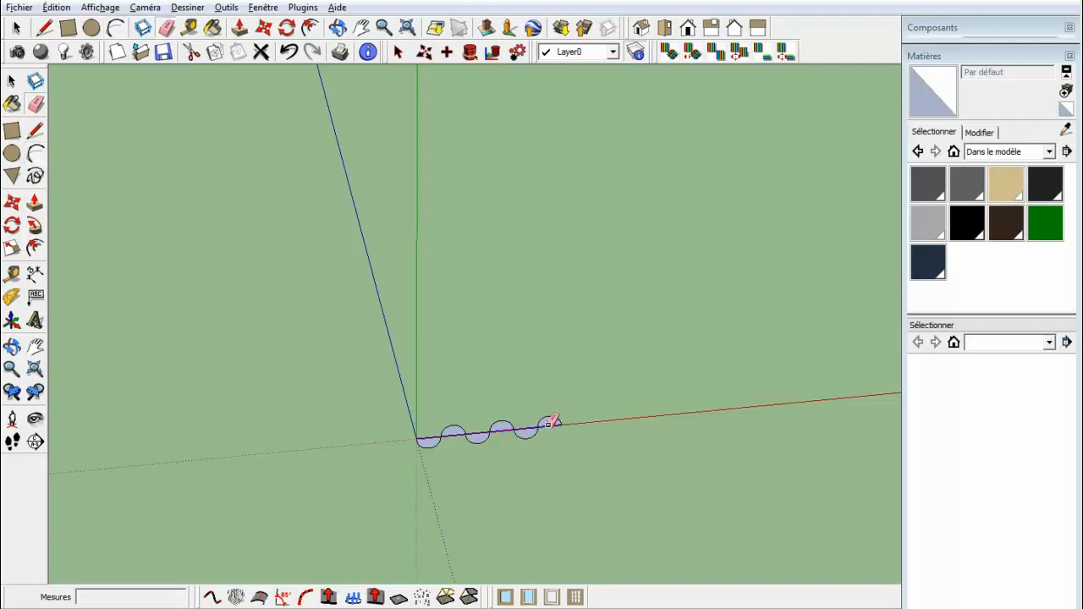
Erase all the straight line segments between the semicircles, leaving only the wavy curve.
{"action": "key", "text": "e"}
{"action": "left_click", "coordinate": [525, 429]}
{"action": "left_click", "coordinate": [499, 430]}
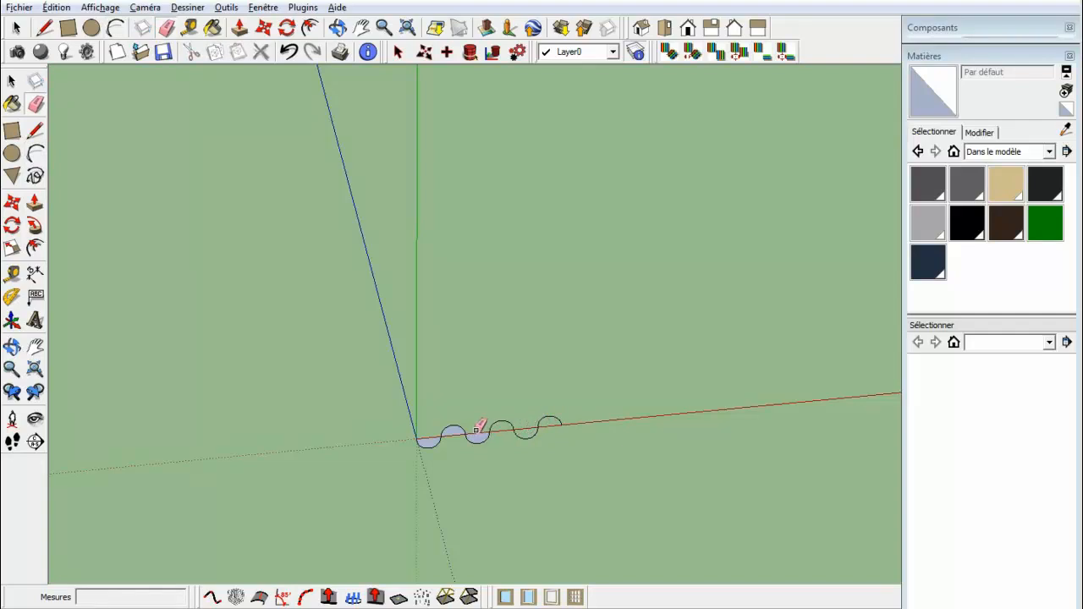
{"action": "left_click", "coordinate": [475, 433]}
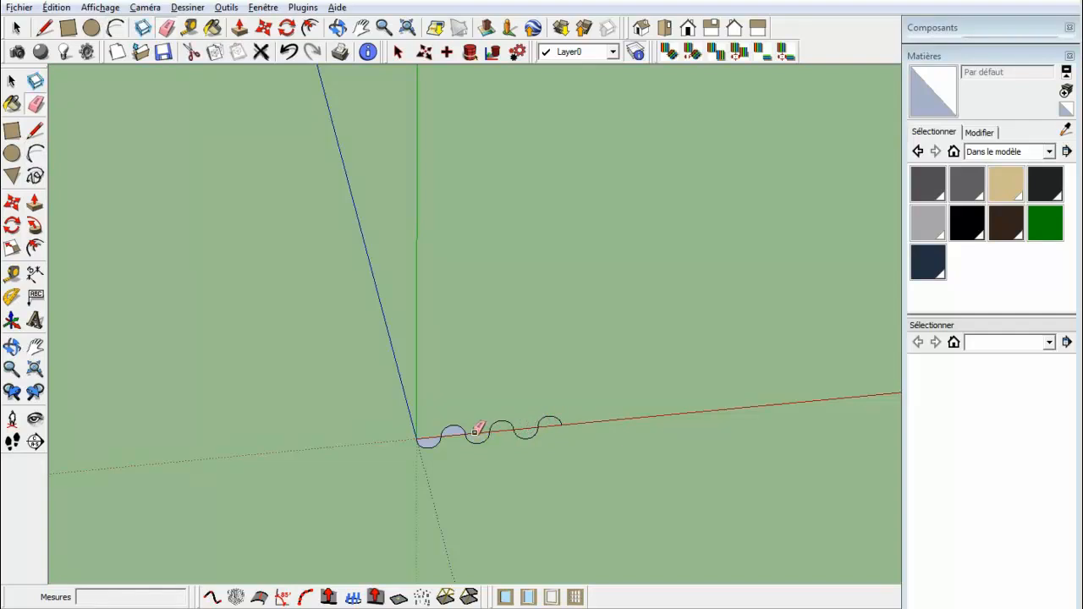
{"action": "left_click", "coordinate": [430, 437]}
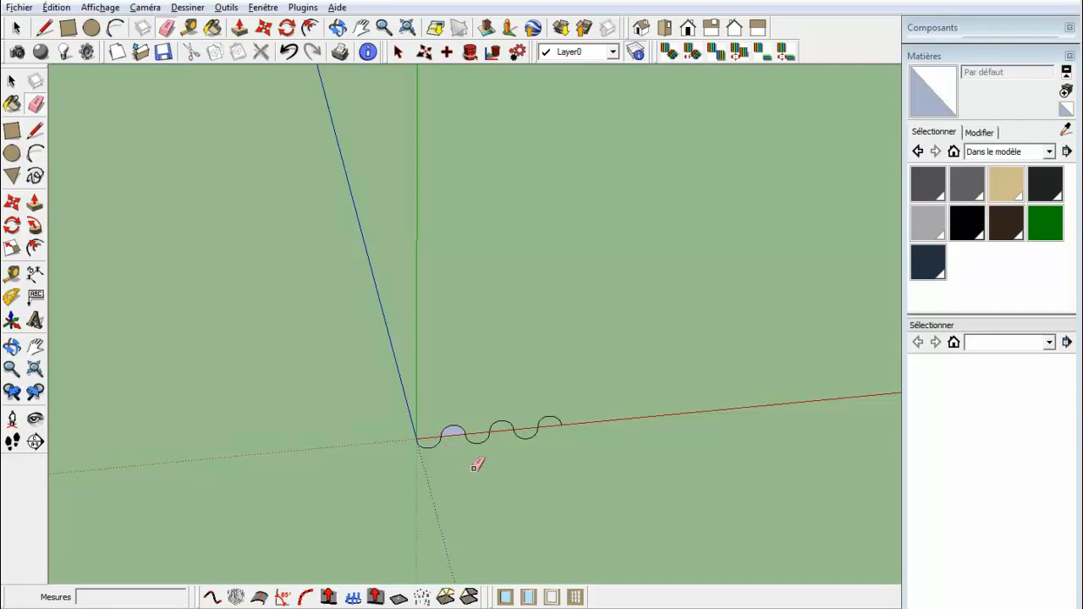
{"action": "mouse_move", "coordinate": [476, 462]}
{"action": "middle_mouse_down"}
{"action": "mouse_move", "coordinate": [465, 463]}
{"action": "mouse_move", "coordinate": [462, 296]}
{"action": "mouse_move", "coordinate": [440, 457]}
{"action": "middle_mouse_up"}
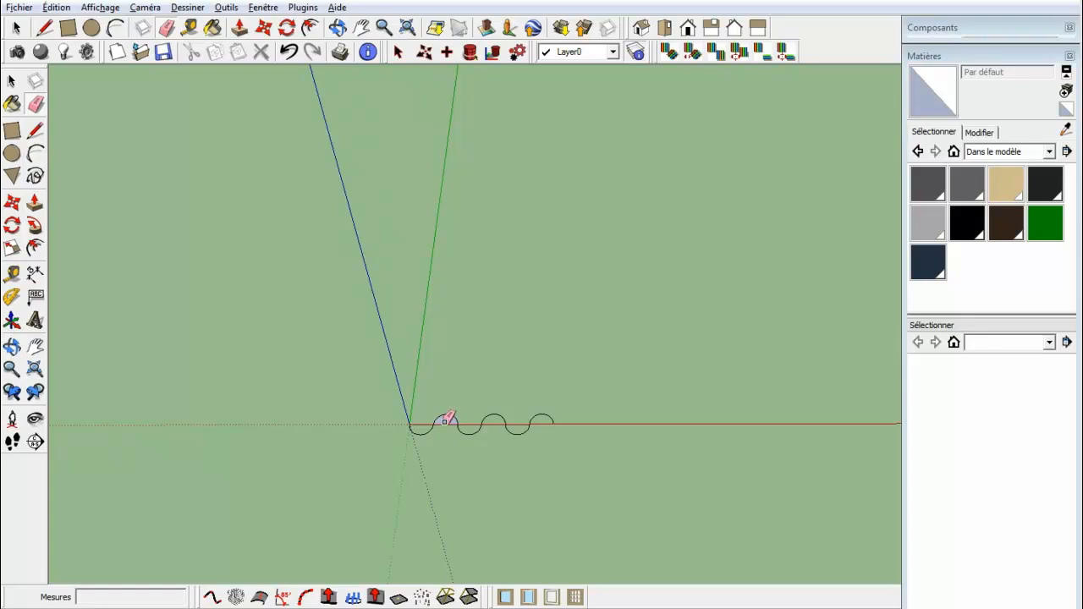
{"action": "mouse_move", "coordinate": [443, 428]}
{"action": "middle_mouse_down"}
{"action": "mouse_move", "coordinate": [455, 502]}
{"action": "mouse_move", "coordinate": [549, 469]}
{"action": "mouse_move", "coordinate": [549, 251]}
{"action": "mouse_move", "coordinate": [406, 348]}
{"action": "mouse_move", "coordinate": [365, 471]}
{"action": "mouse_move", "coordinate": [398, 503]}
{"action": "mouse_move", "coordinate": [402, 494]}
{"action": "middle_mouse_up"}
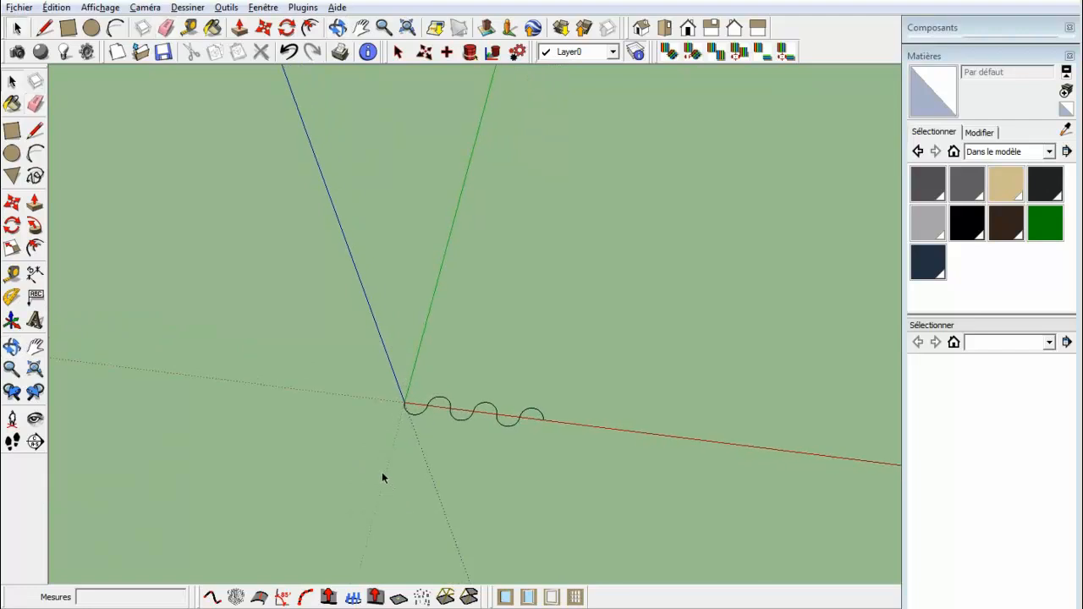
Extrude all the arcs of the wavy curve upward to a height of 1.5 m with the line extrusion plugin.
{"action": "mouse_move", "coordinate": [347, 341]}
{"action": "left_mouse_down"}
{"action": "mouse_move", "coordinate": [593, 387]}
{"action": "mouse_move", "coordinate": [614, 493]}
{"action": "left_mouse_up"}
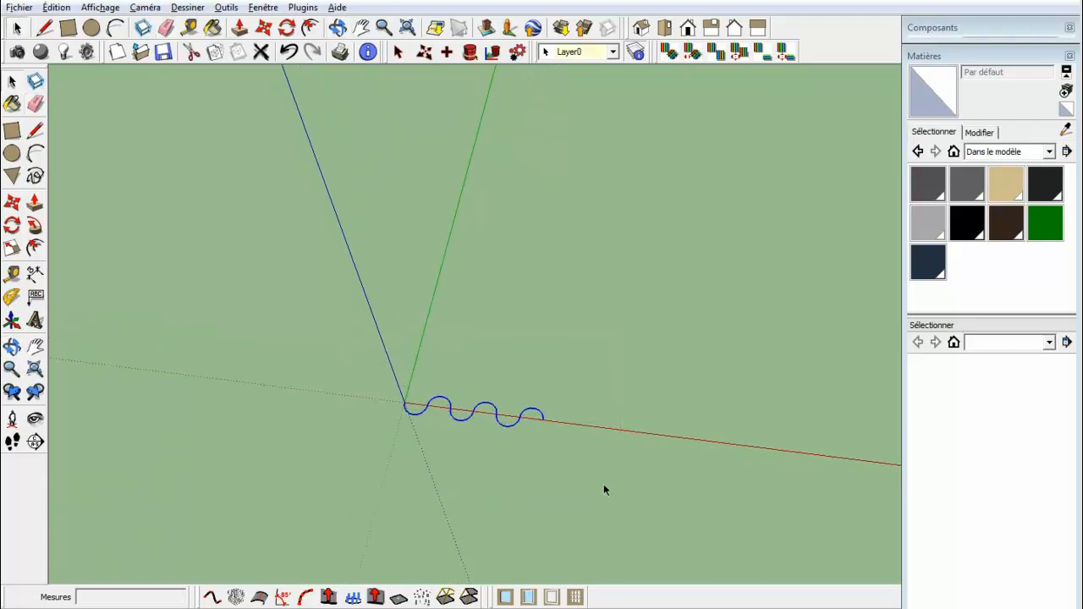
{"action": "left_click", "coordinate": [329, 597]}
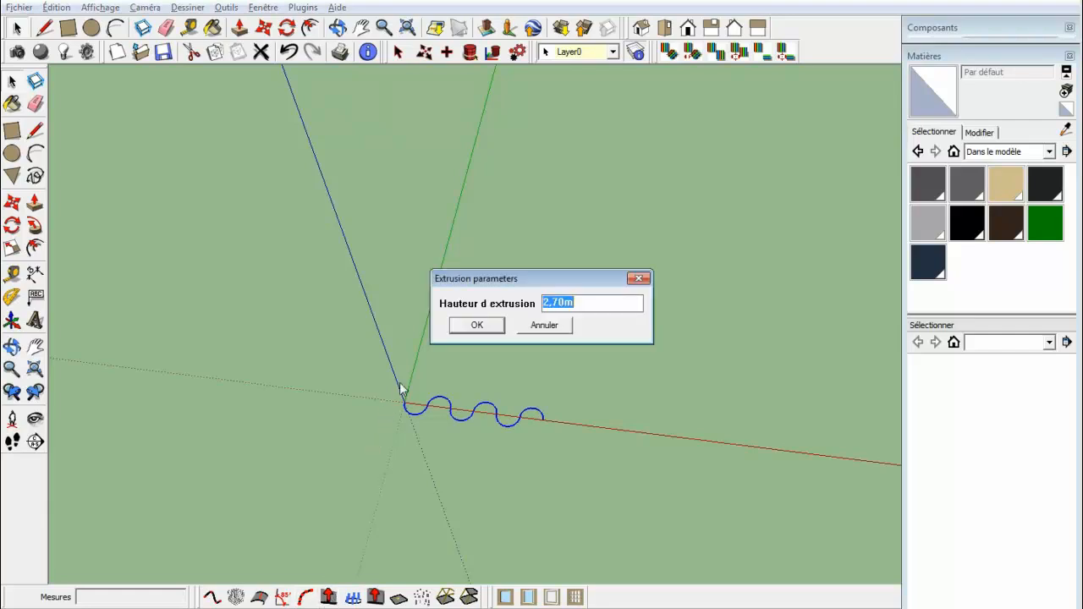
{"action": "type", "text": "1,5"}
{"action": "key", "text": "Return"}
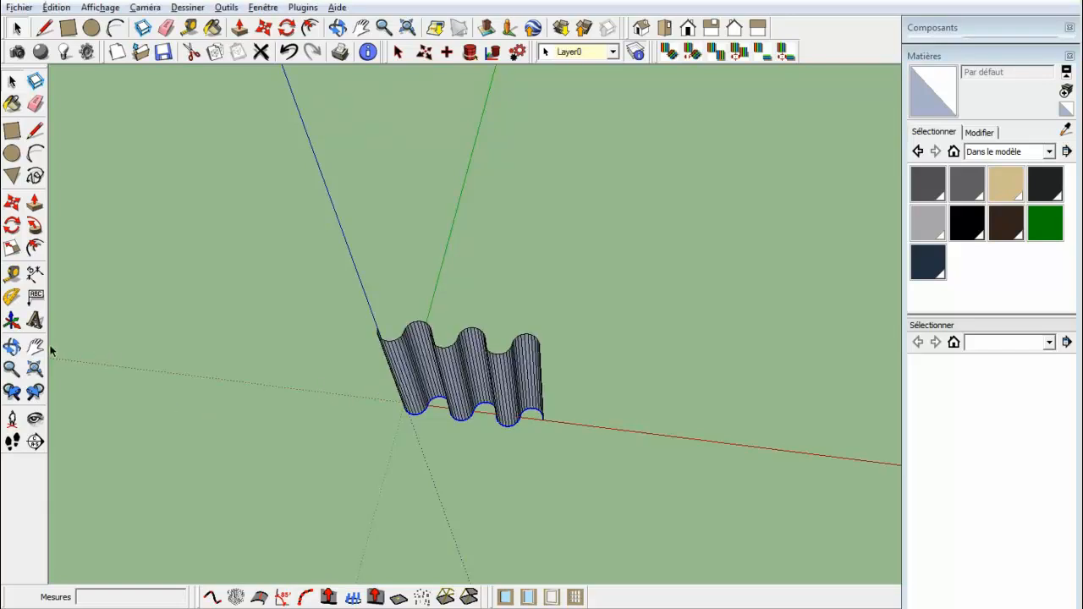
Apply the Textile_feuillage_vert material from the Tapis et textiles collection to every face of the wavy surface.
{"action": "left_click", "coordinate": [35, 368]}
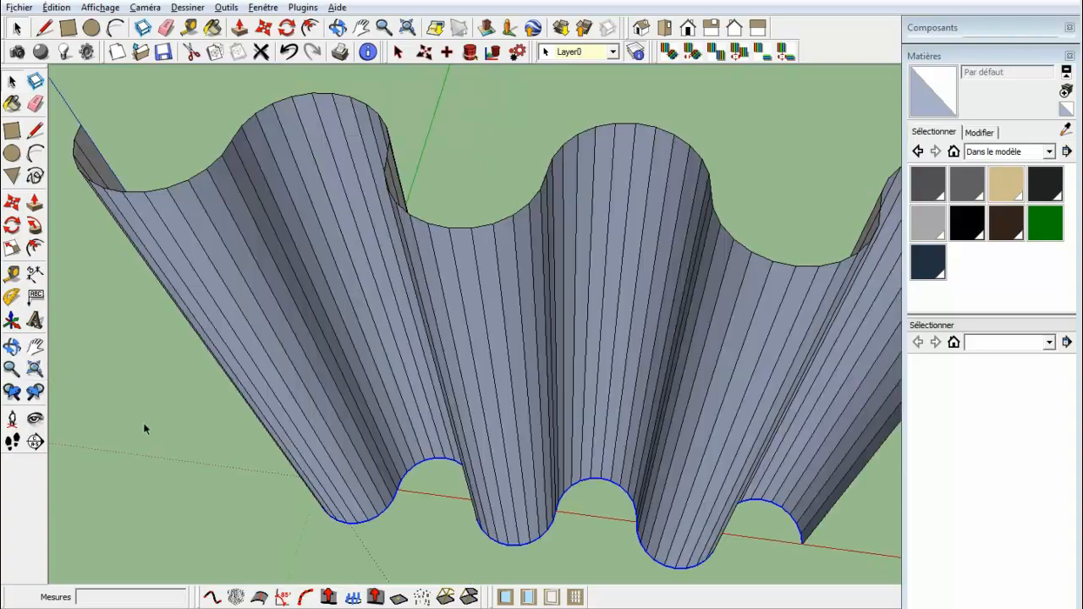
{"action": "middle_click_drag", "start_coordinate": [144, 429], "coordinate": [194, 368]}
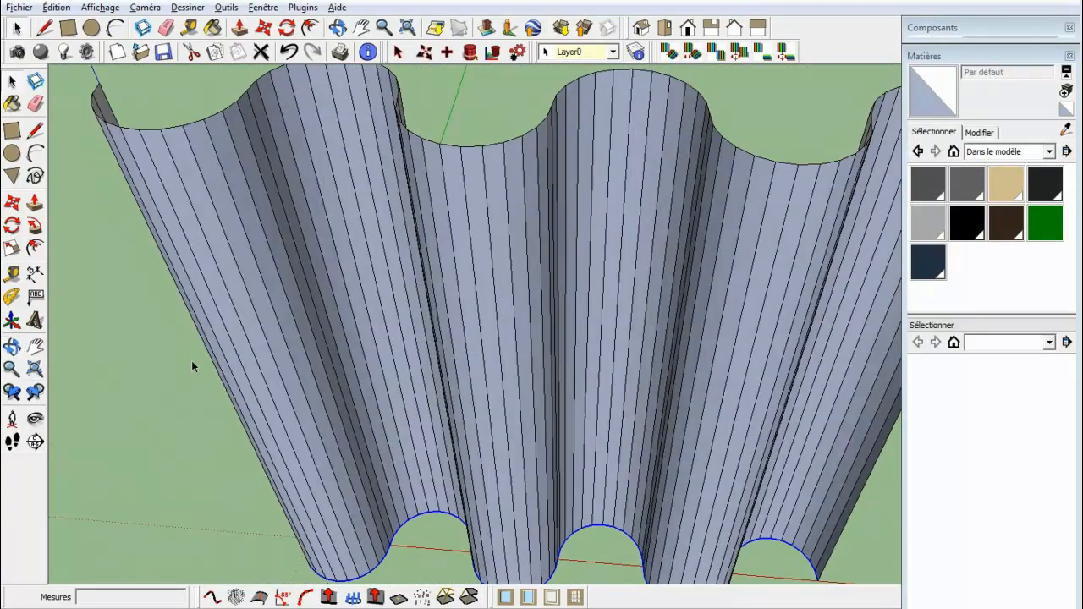
{"action": "left_click", "coordinate": [1050, 153]}
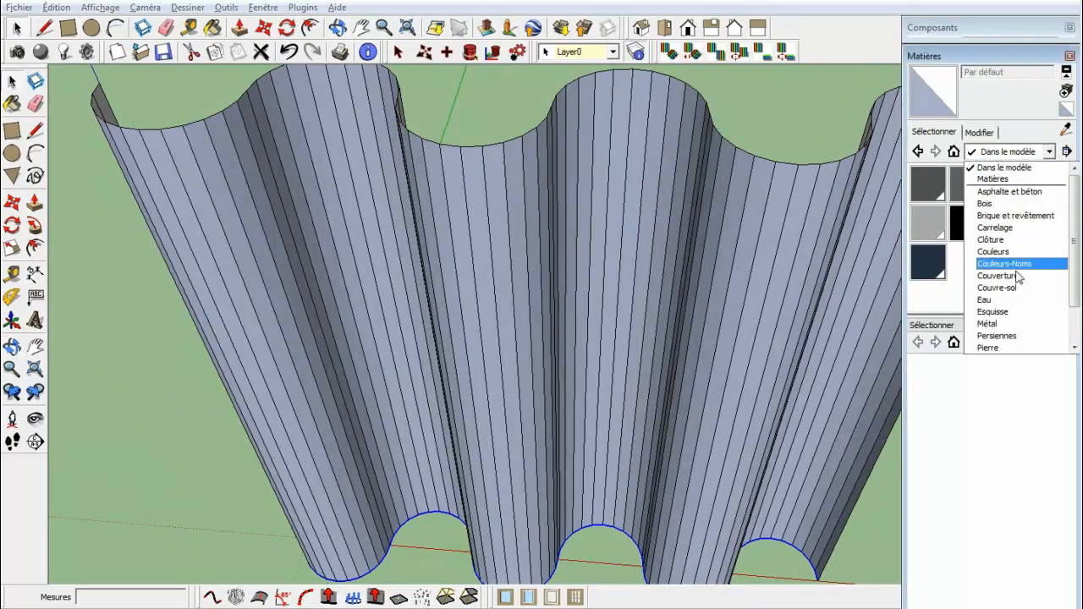
{"action": "scroll", "coordinate": [1020, 288], "scroll_direction": "down", "scroll_amount": 1}
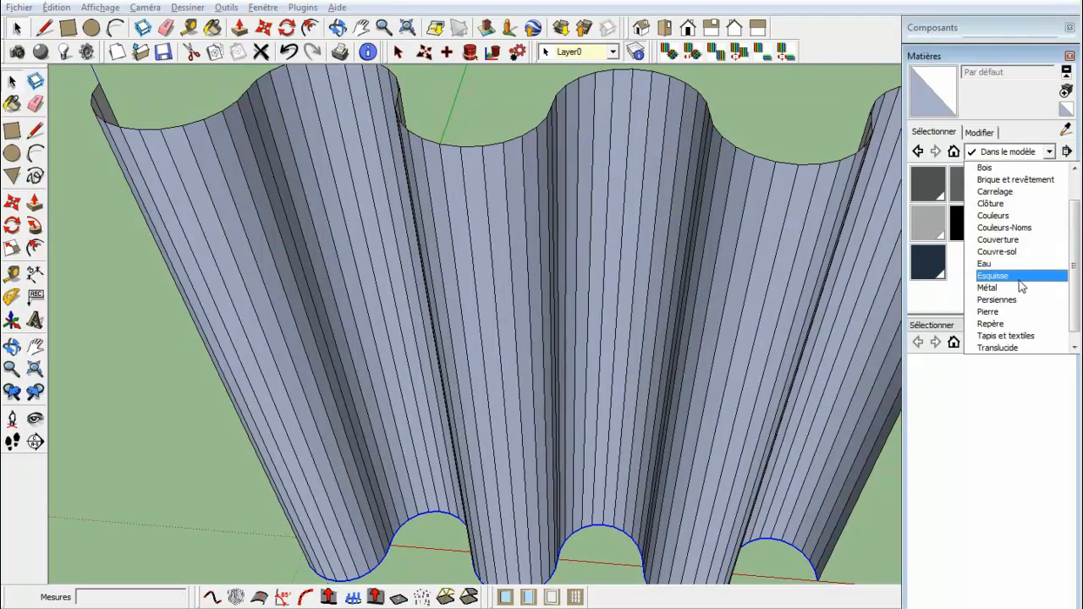
{"action": "left_click", "coordinate": [1023, 336]}
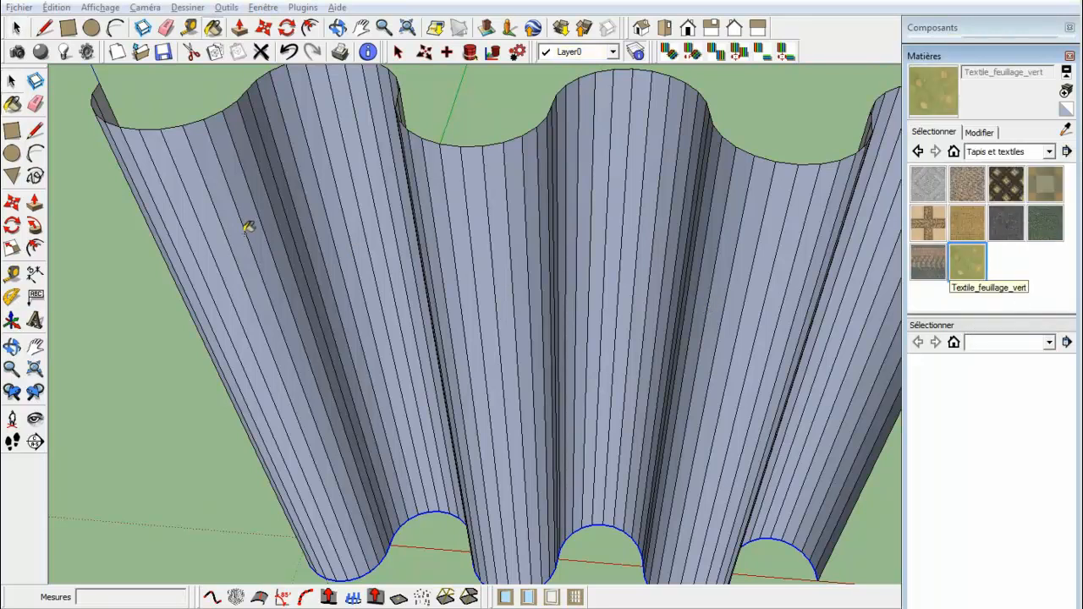
{"action": "key", "text": "ctrl+a"}
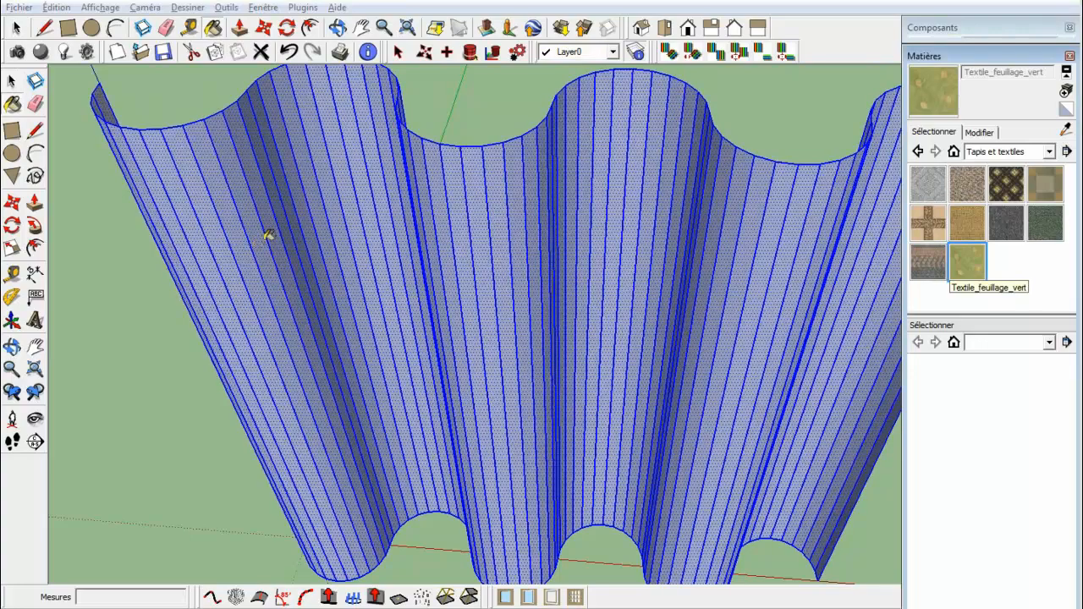
{"action": "left_click", "coordinate": [313, 226]}
{"action": "mouse_move", "coordinate": [307, 231]}
{"action": "middle_mouse_down"}
{"action": "mouse_move", "coordinate": [307, 242]}
{"action": "mouse_move", "coordinate": [310, 149]}
{"action": "mouse_move", "coordinate": [305, 167]}
{"action": "middle_mouse_up"}
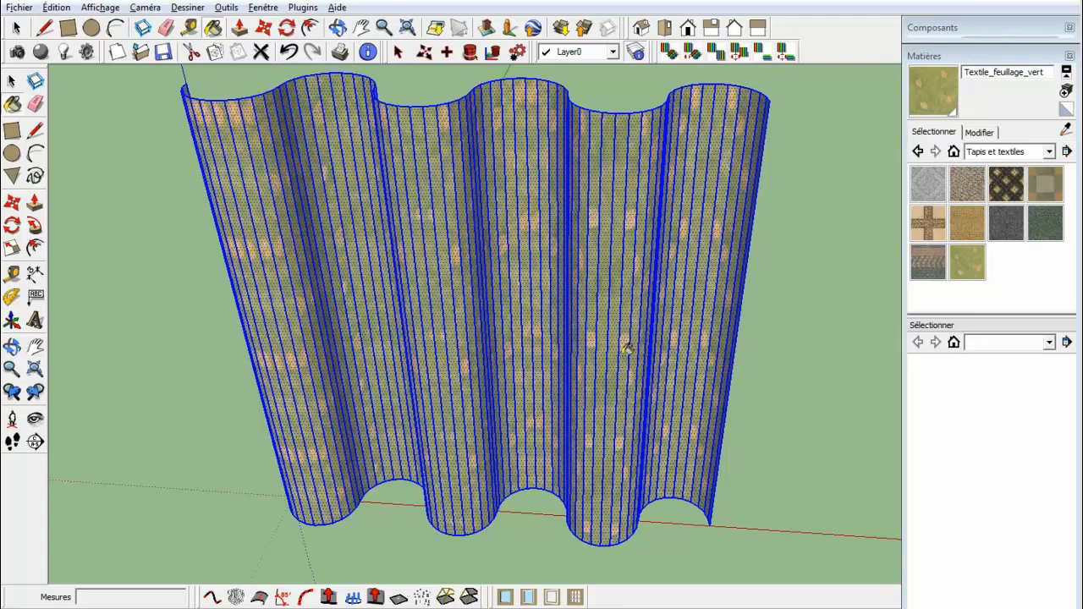
Render a front view of the textured curtain with Shaderlight and close the finished render.
{"action": "middle_click_drag", "start_coordinate": [455, 299], "coordinate": [459, 192]}
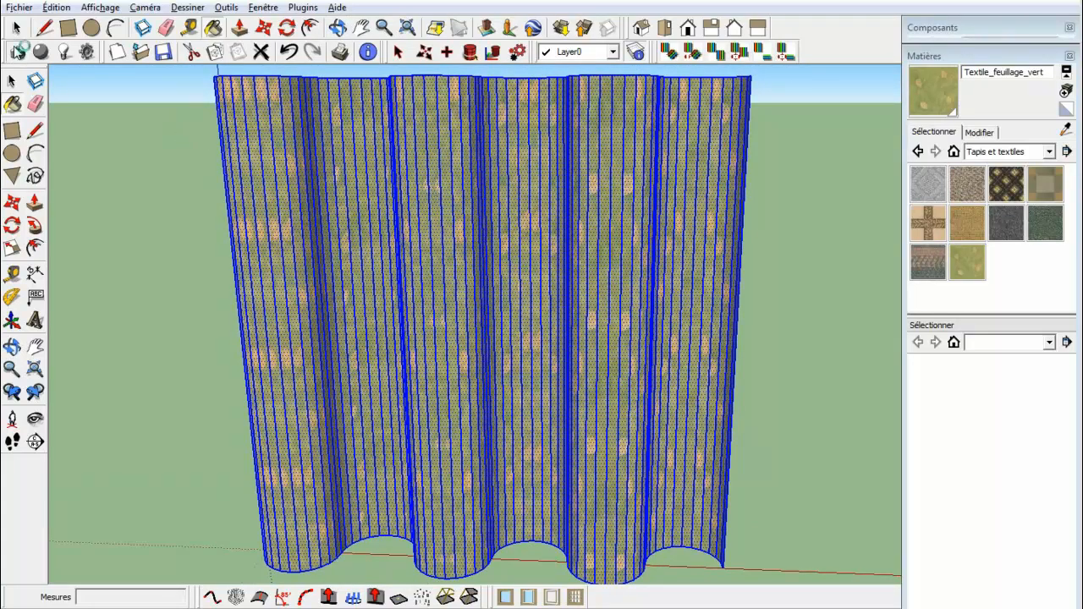
{"action": "left_click", "coordinate": [17, 51]}
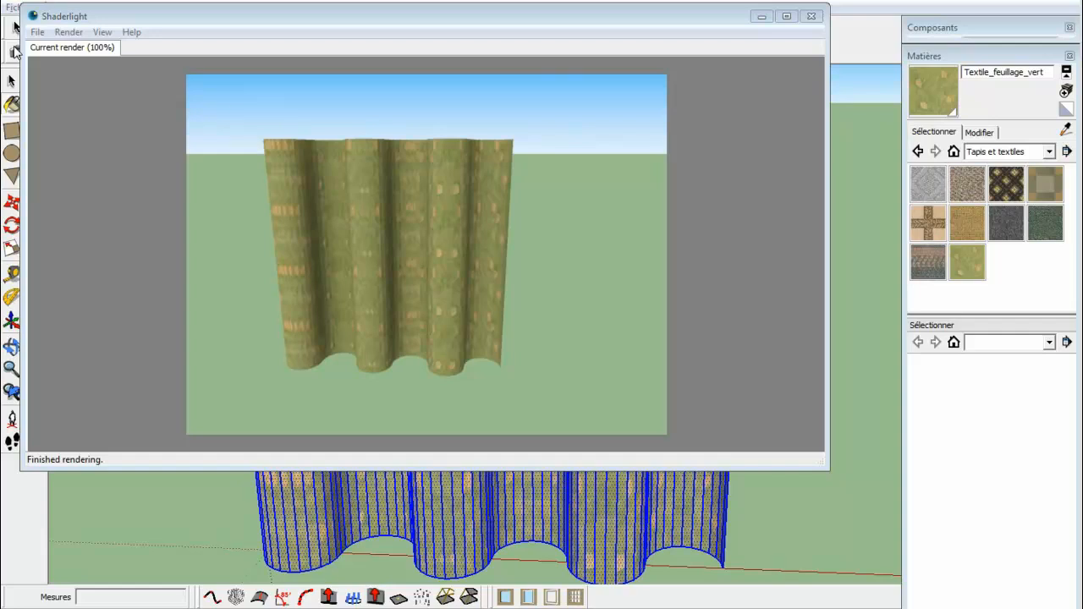
{"action": "left_click", "coordinate": [813, 16]}
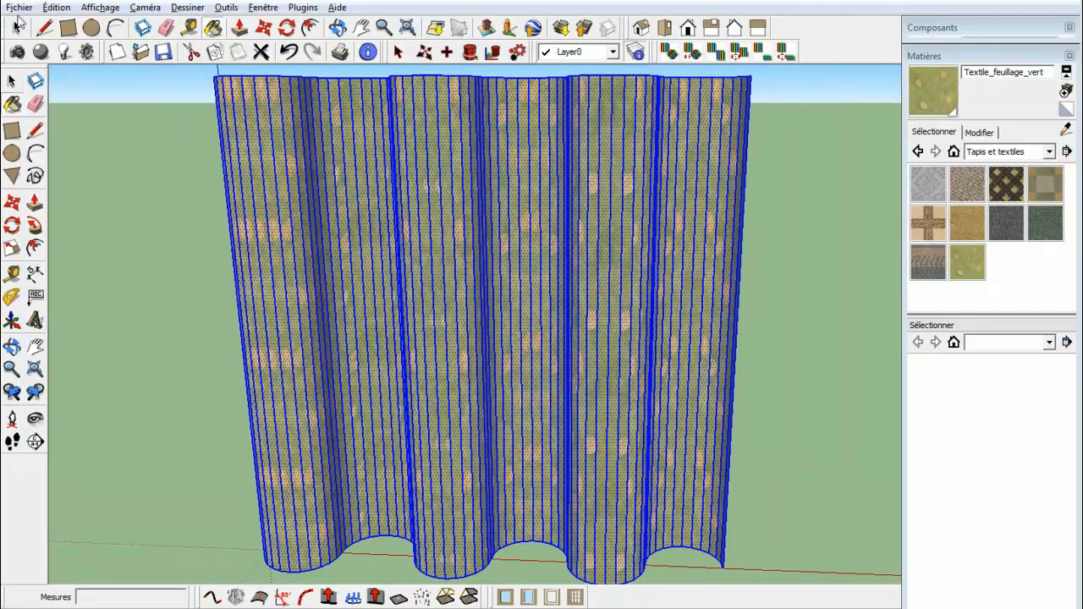
Start a new model, discarding the unsaved curtain model.
{"action": "left_click", "coordinate": [19, 7]}
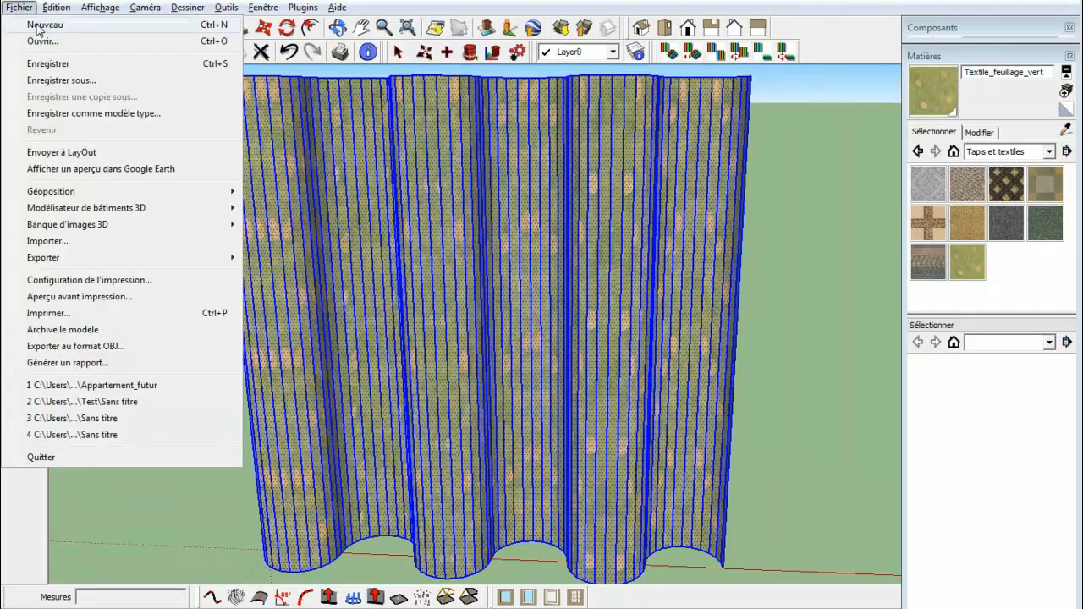
{"action": "left_click", "coordinate": [38, 25]}
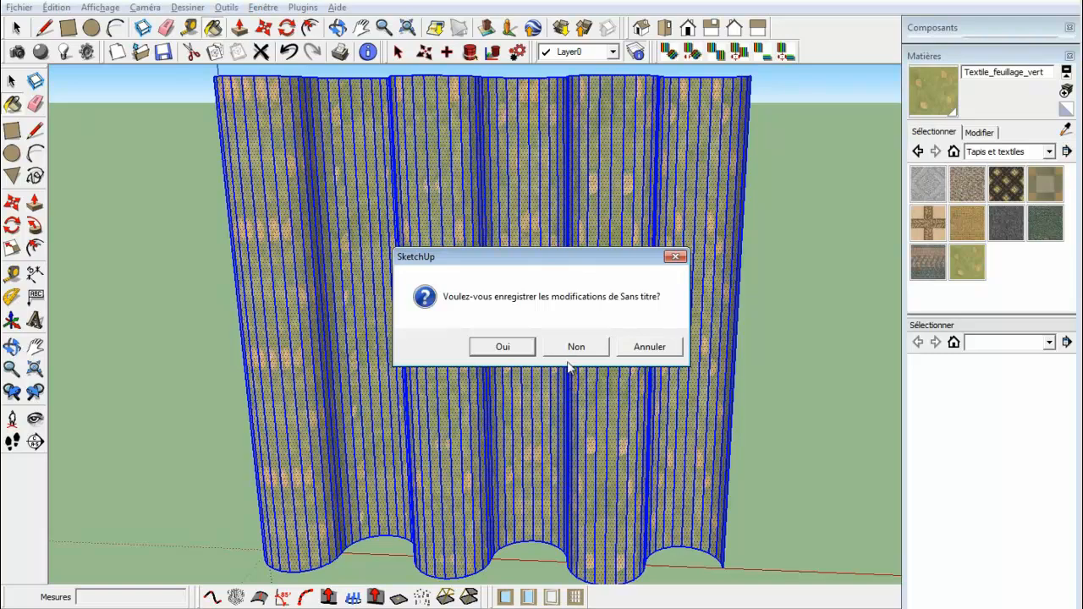
{"action": "left_click", "coordinate": [579, 348]}
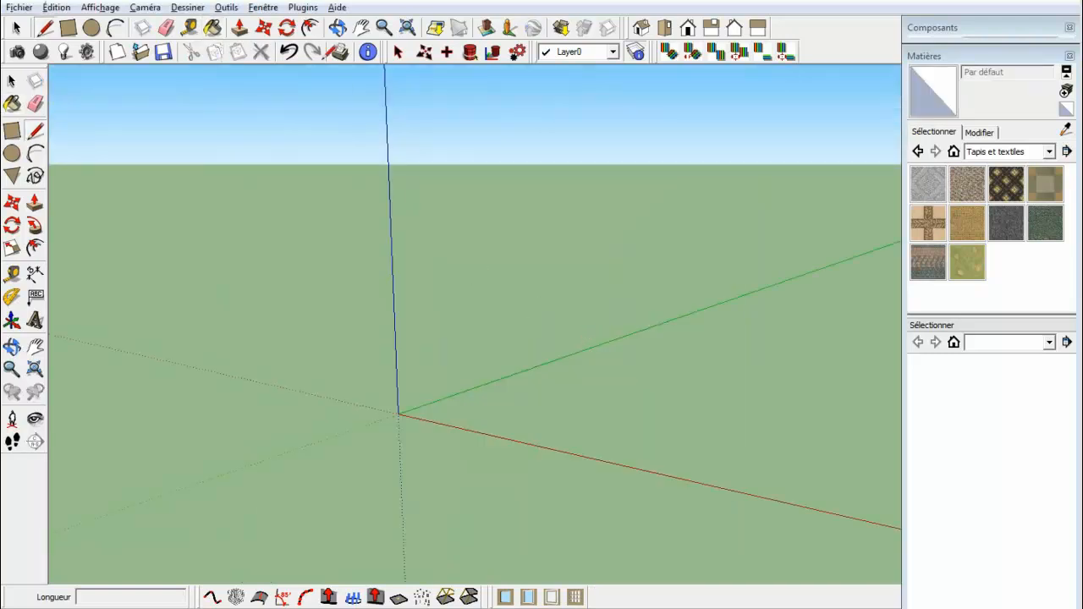
Create a balustrade 5 m long and 1 m high with 0.5 m baluster spacing, rectangular handrail and posts, and interior panels.
{"action": "left_click", "coordinate": [227, 7]}
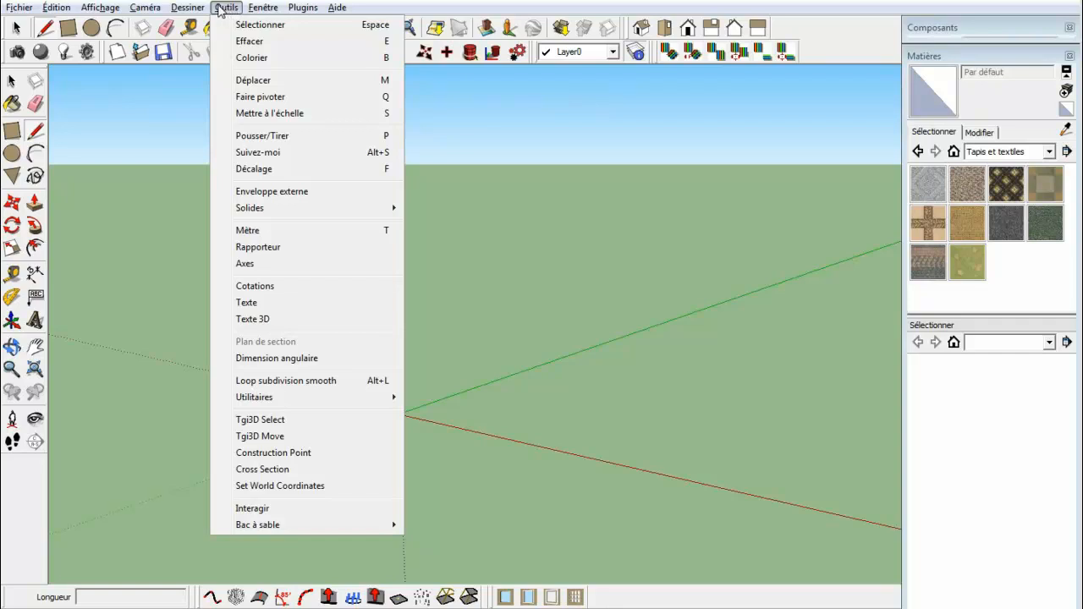
{"action": "mouse_move", "coordinate": [201, 8]}
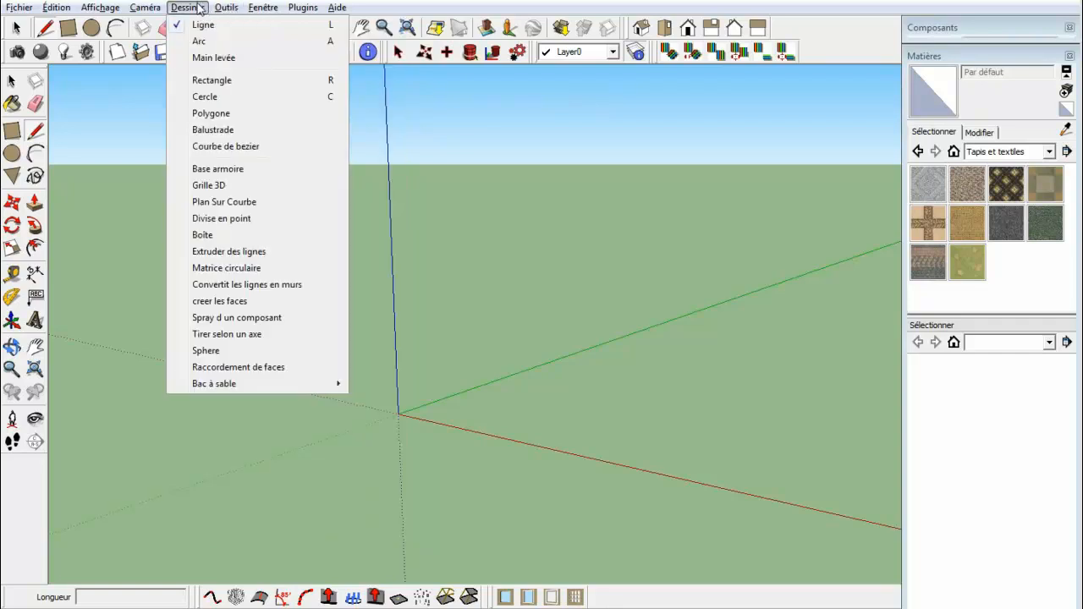
{"action": "left_click", "coordinate": [206, 132]}
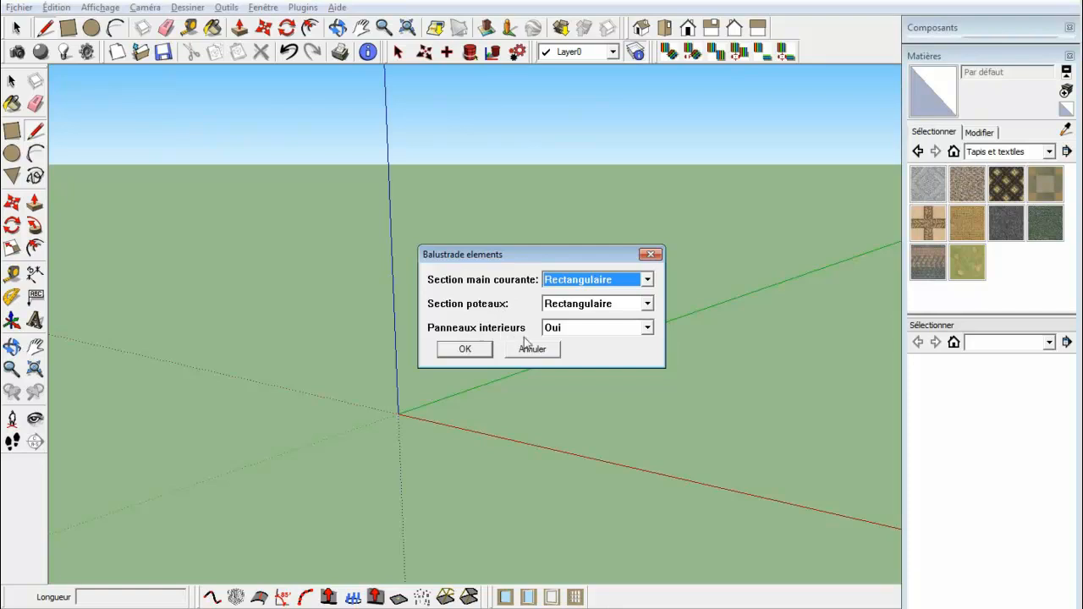
{"action": "left_click", "coordinate": [466, 349]}
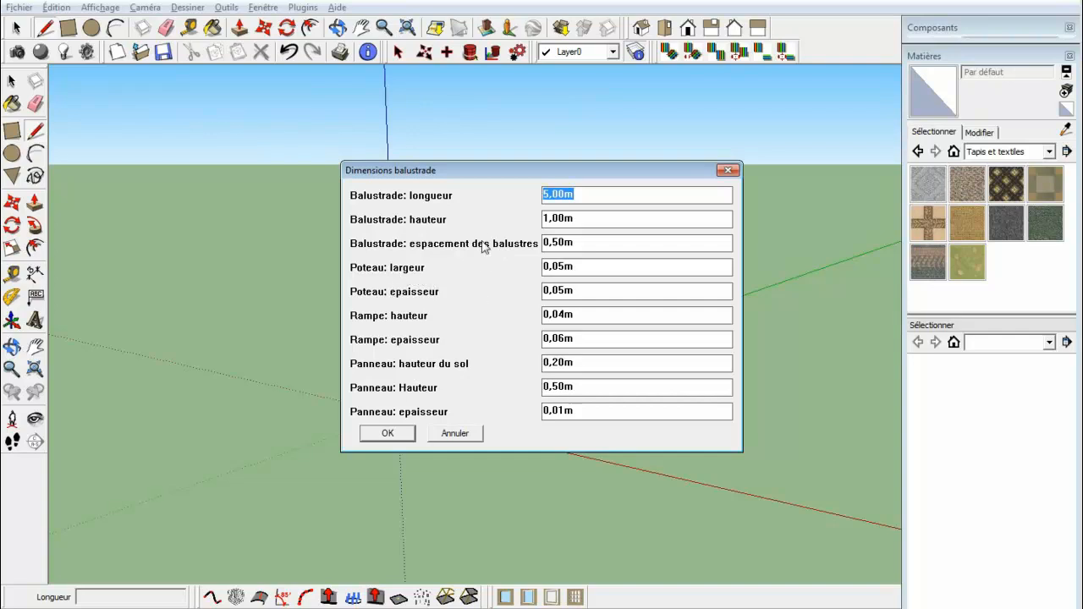
{"action": "left_click", "coordinate": [383, 433]}
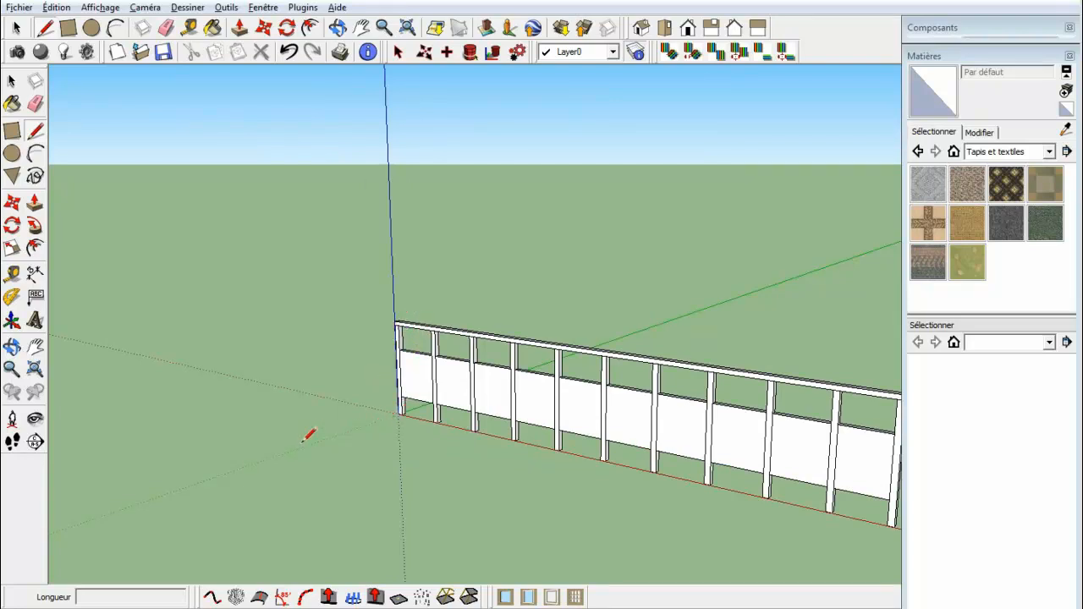
{"action": "scroll", "coordinate": [362, 338], "scroll_direction": "down", "scroll_amount": 2}
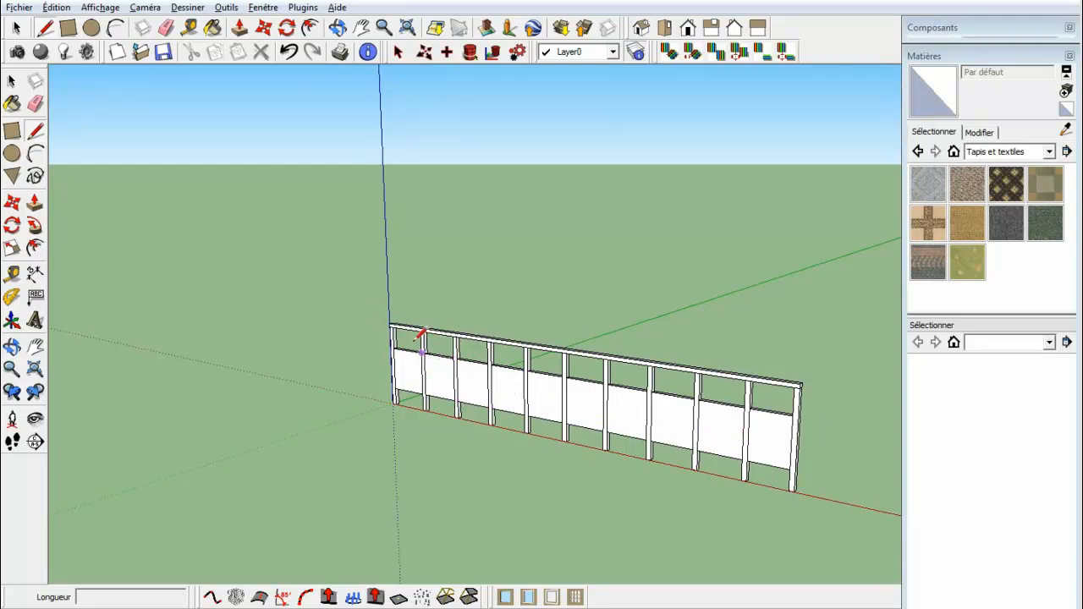
{"action": "mouse_move", "coordinate": [783, 398]}
{"action": "middle_mouse_down"}
{"action": "mouse_move", "coordinate": [764, 430]}
{"action": "mouse_move", "coordinate": [593, 448]}
{"action": "mouse_move", "coordinate": [293, 361]}
{"action": "mouse_move", "coordinate": [478, 416]}
{"action": "mouse_move", "coordinate": [762, 435]}
{"action": "mouse_move", "coordinate": [822, 423]}
{"action": "mouse_move", "coordinate": [804, 419]}
{"action": "middle_mouse_up"}
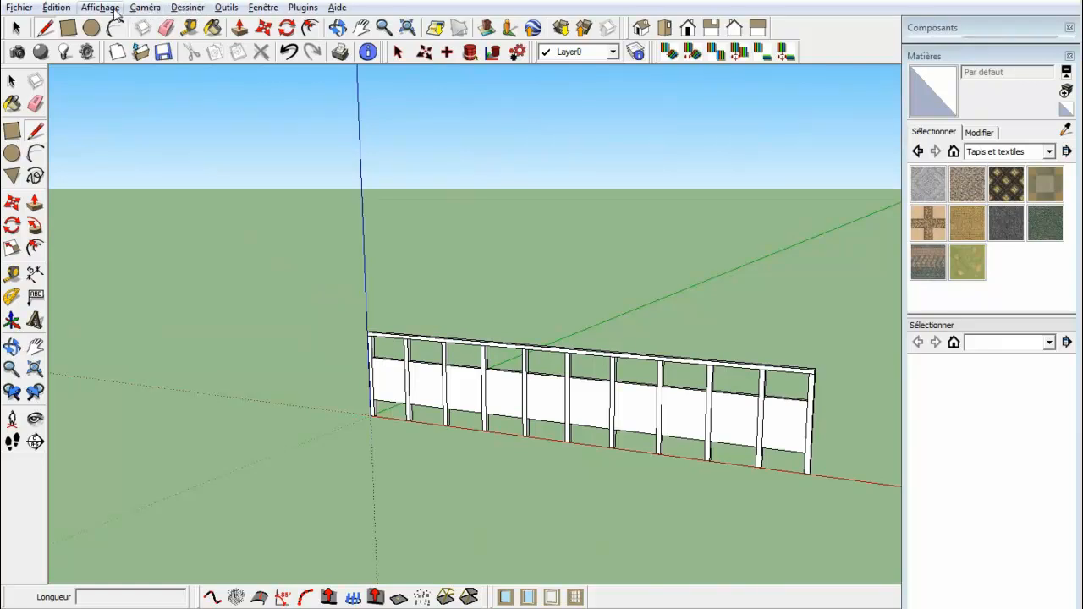
Look through the available plugin commands, then view the Shaderlight Material Editor and close it.
{"action": "left_click", "coordinate": [228, 8]}
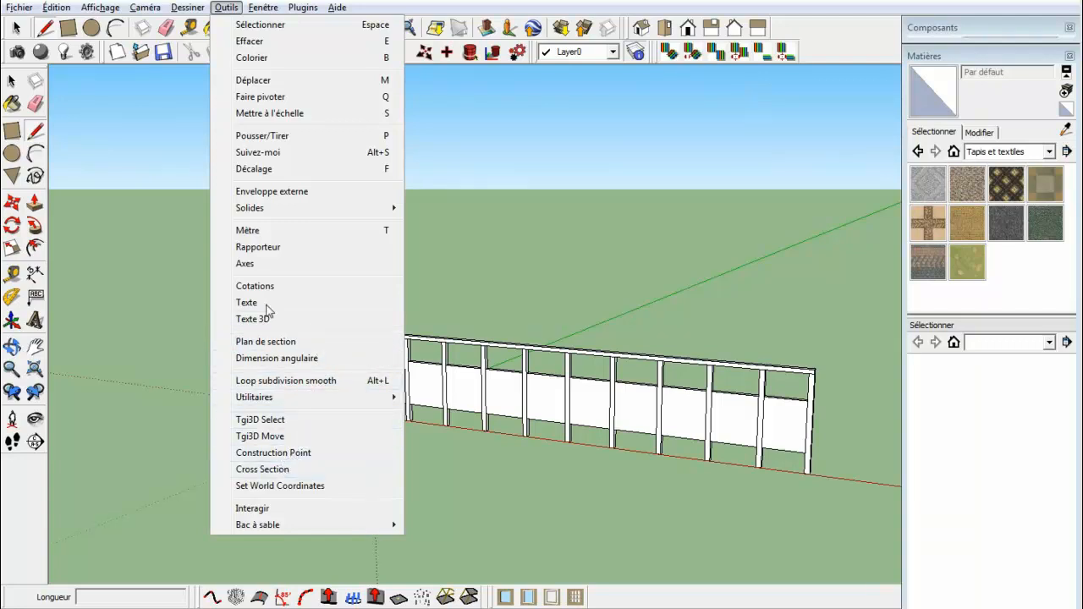
{"action": "mouse_move", "coordinate": [298, 12]}
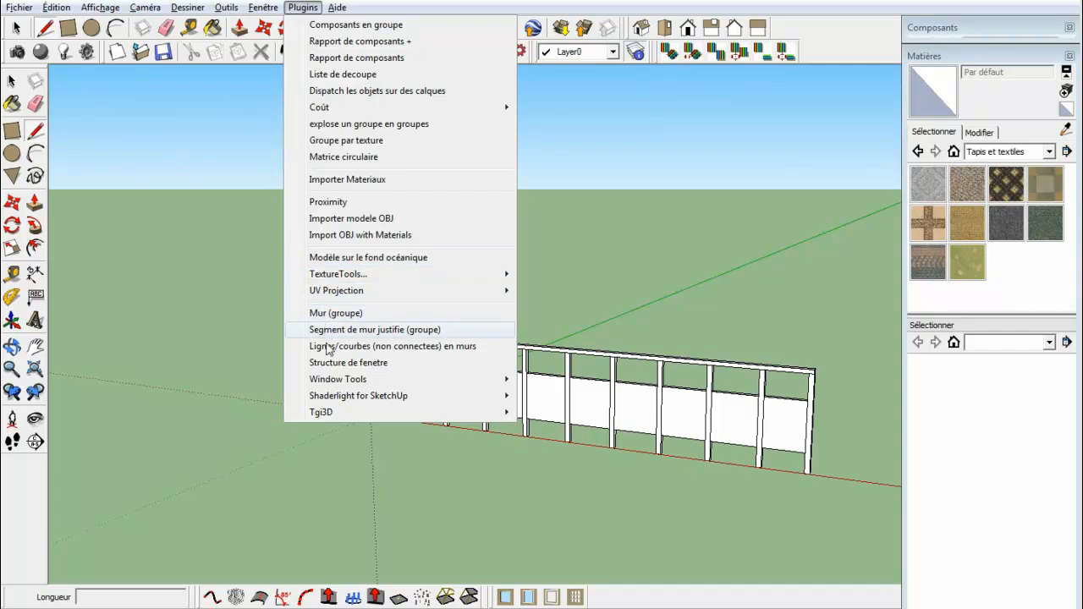
{"action": "mouse_move", "coordinate": [334, 383]}
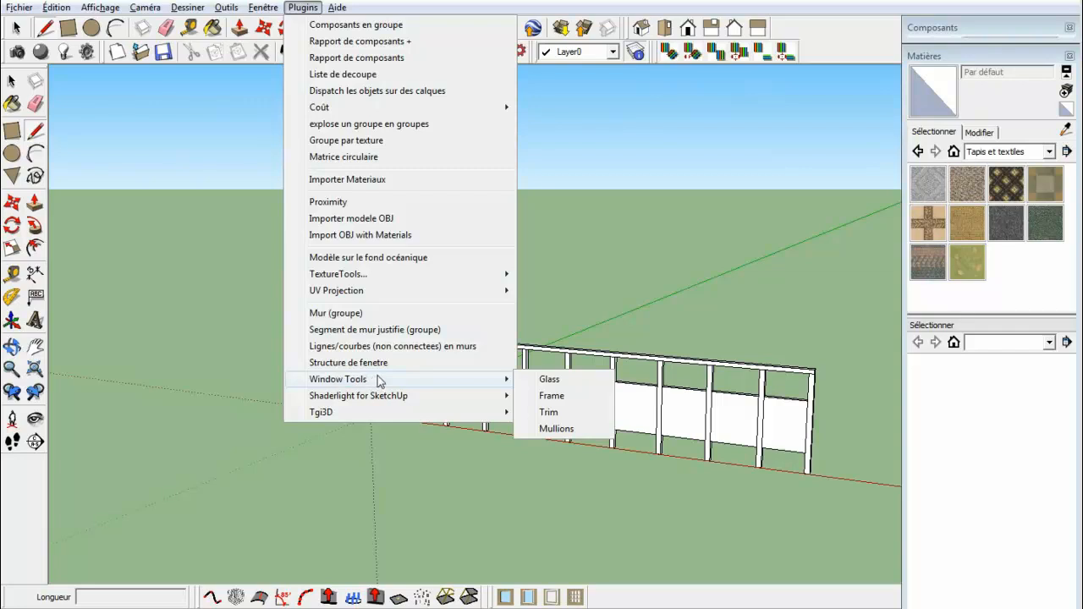
{"action": "mouse_move", "coordinate": [381, 398]}
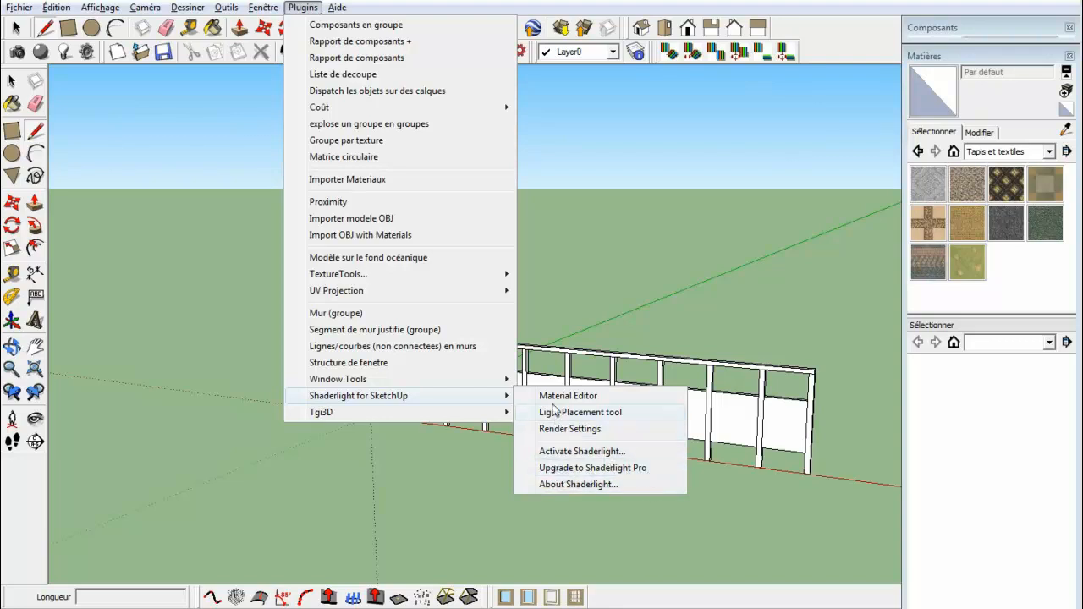
{"action": "left_click", "coordinate": [558, 396]}
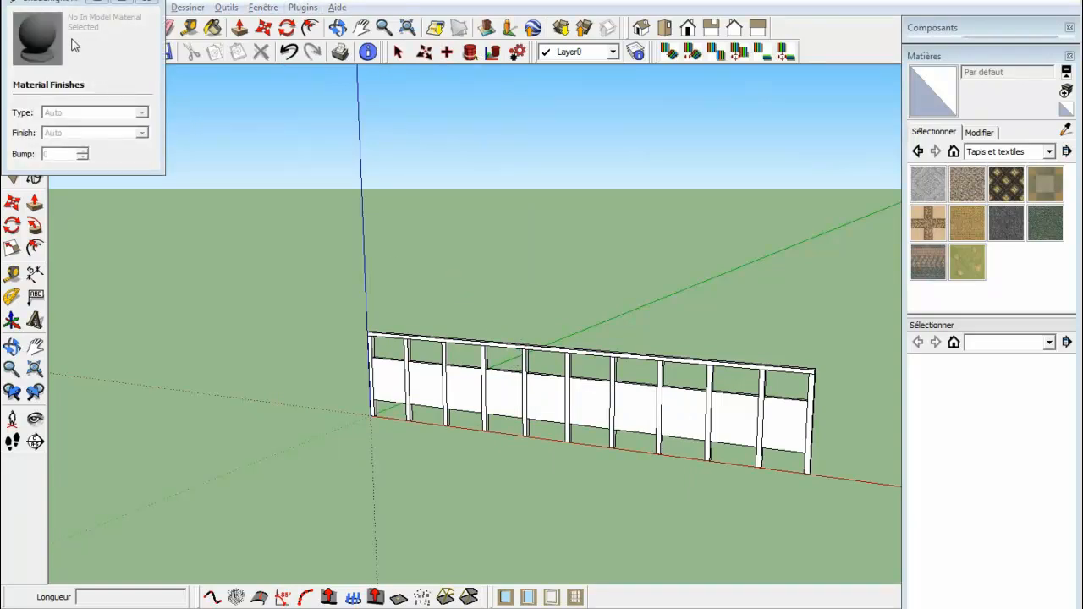
{"action": "left_click", "coordinate": [46, 35]}
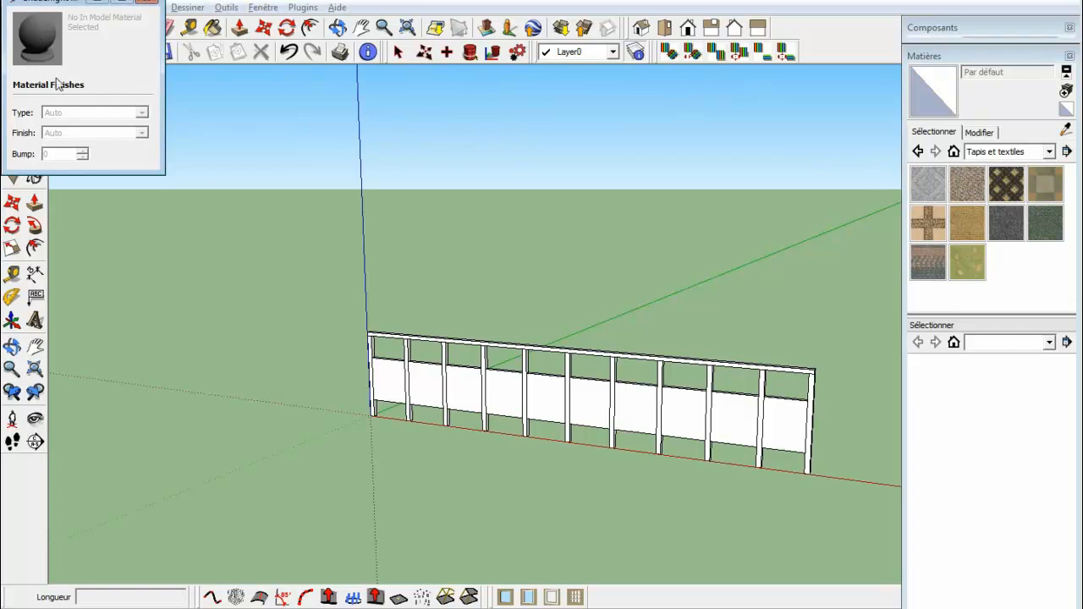
{"action": "left_click", "coordinate": [146, 5]}
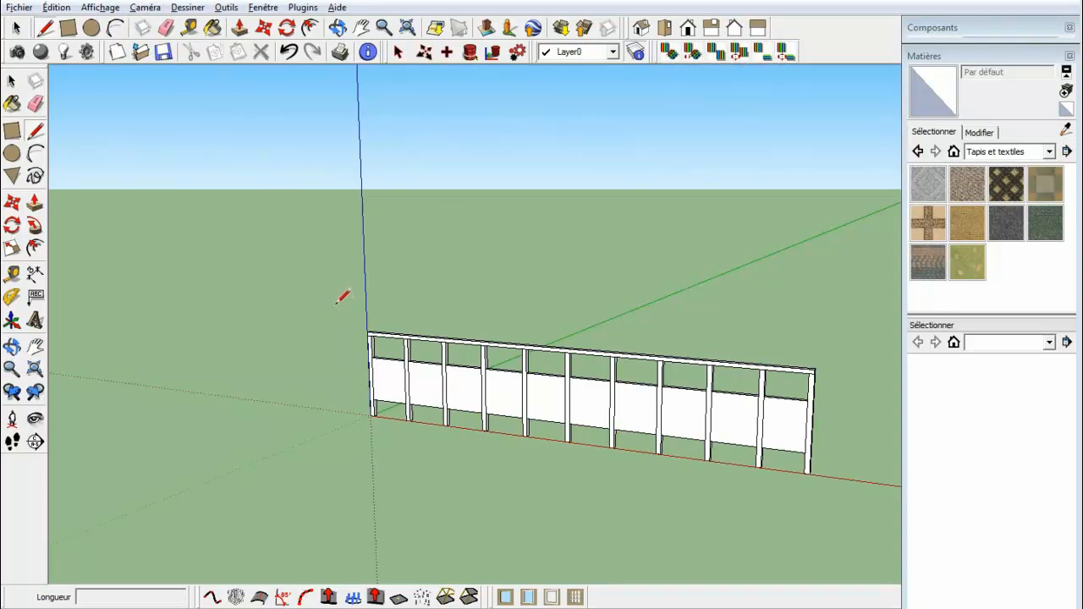
Start a new empty model without saving the balustrade.
{"action": "key", "text": "space"}
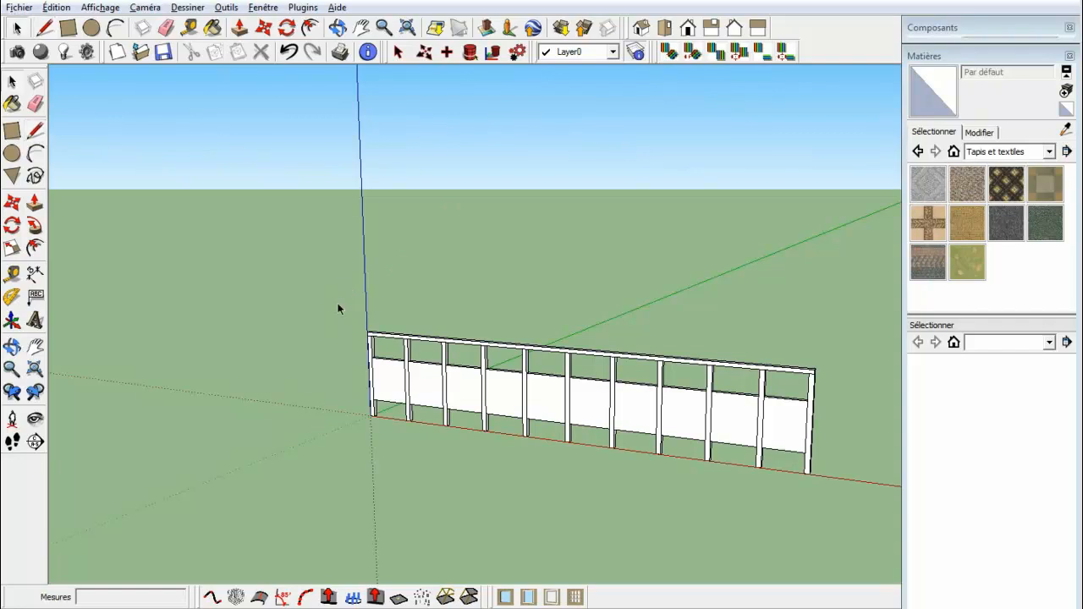
{"action": "left_click", "coordinate": [19, 7]}
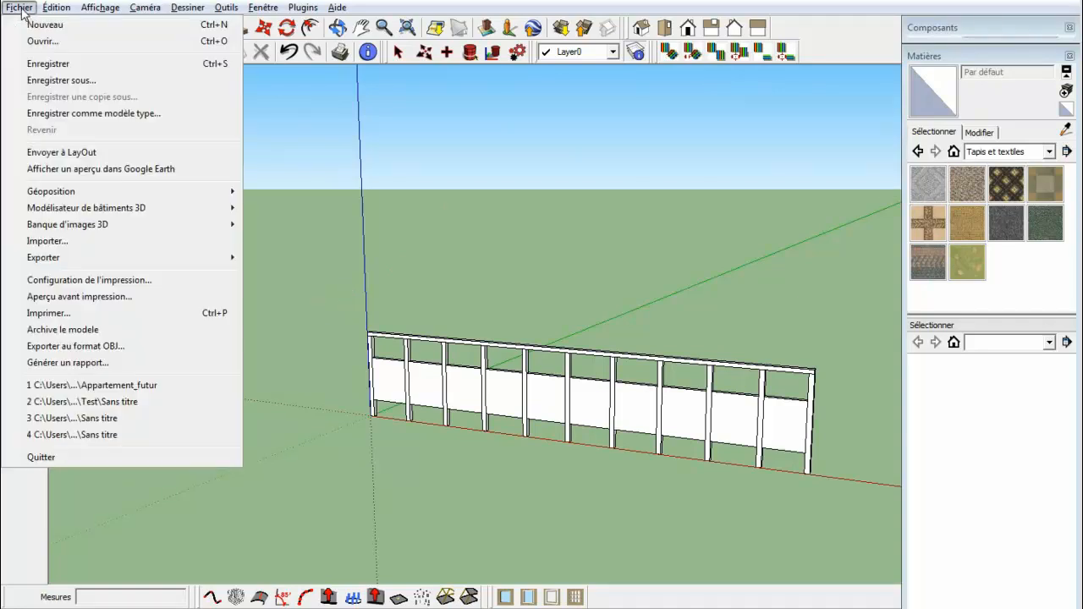
{"action": "left_click", "coordinate": [31, 26]}
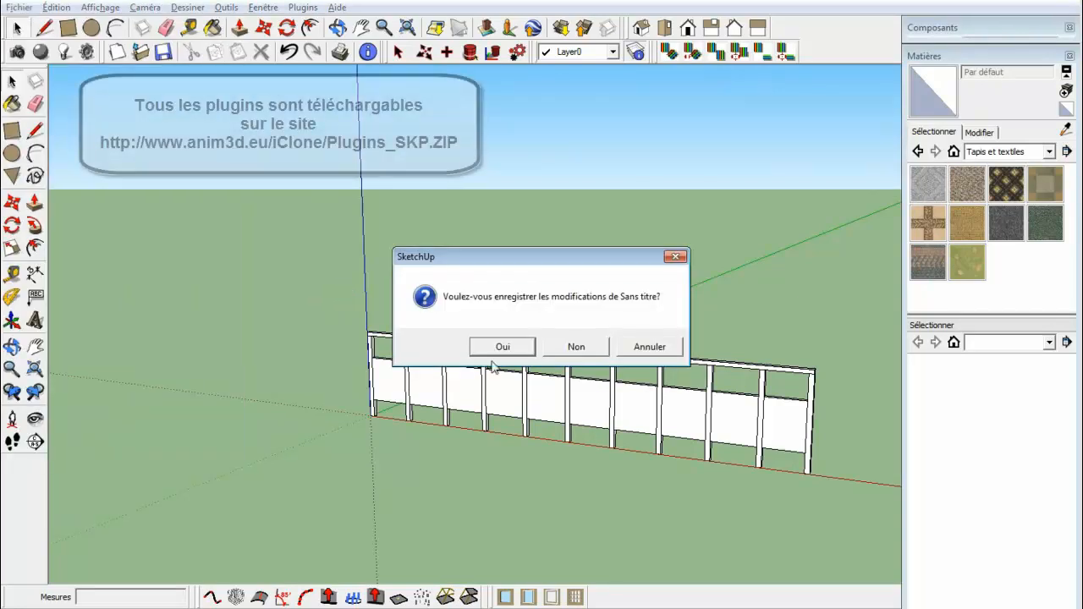
{"action": "left_click", "coordinate": [574, 348]}
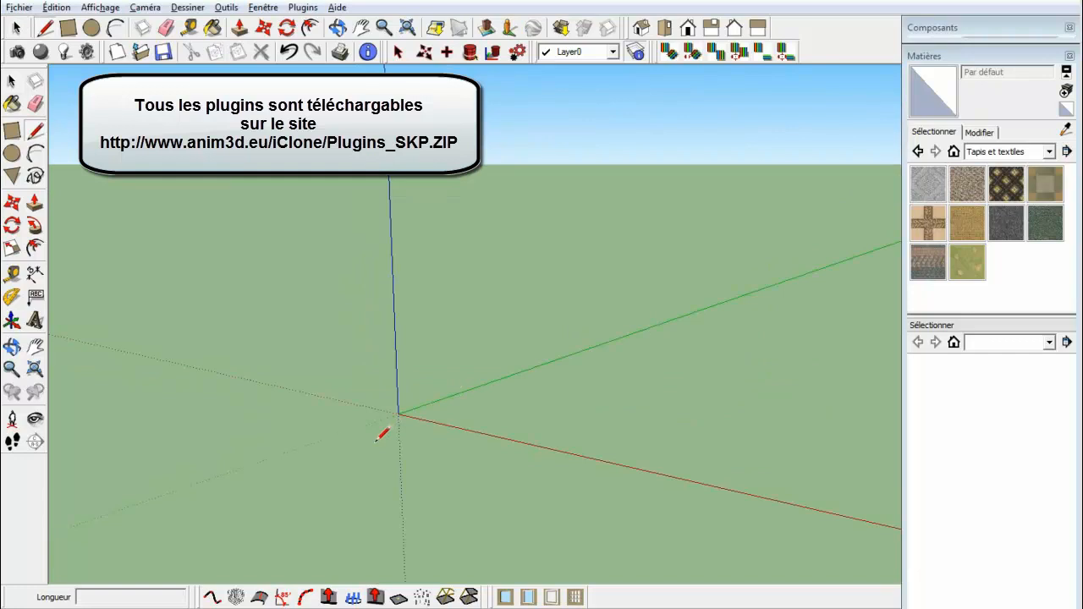
Draw a ground rectangle about 2.08 m by 0.47 m from the origin and extrude it up about 0.67 m into a box.
{"action": "key", "text": "r"}
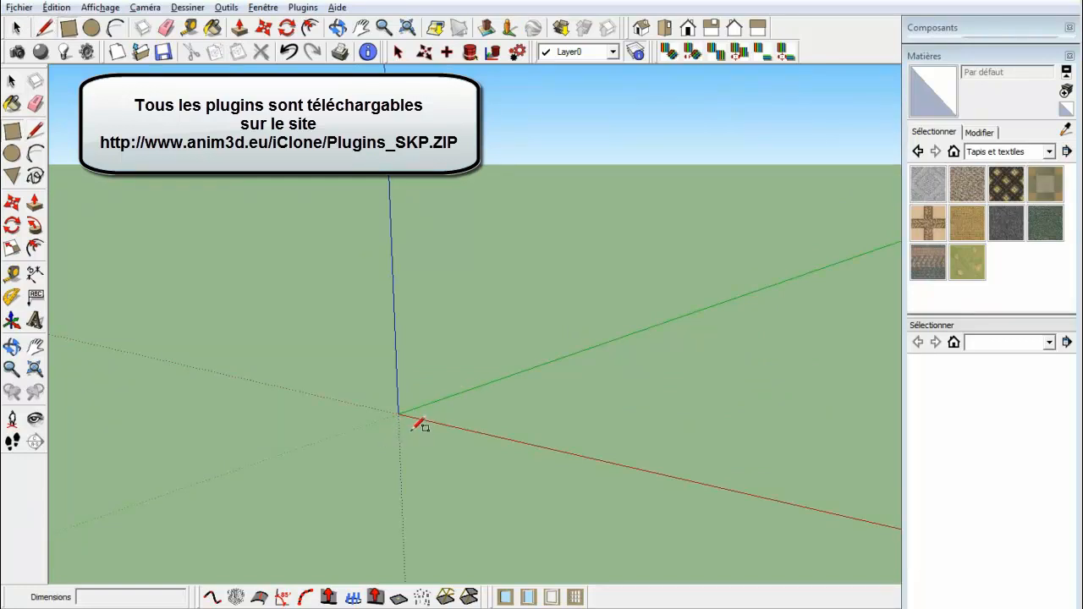
{"action": "left_click", "coordinate": [398, 414]}
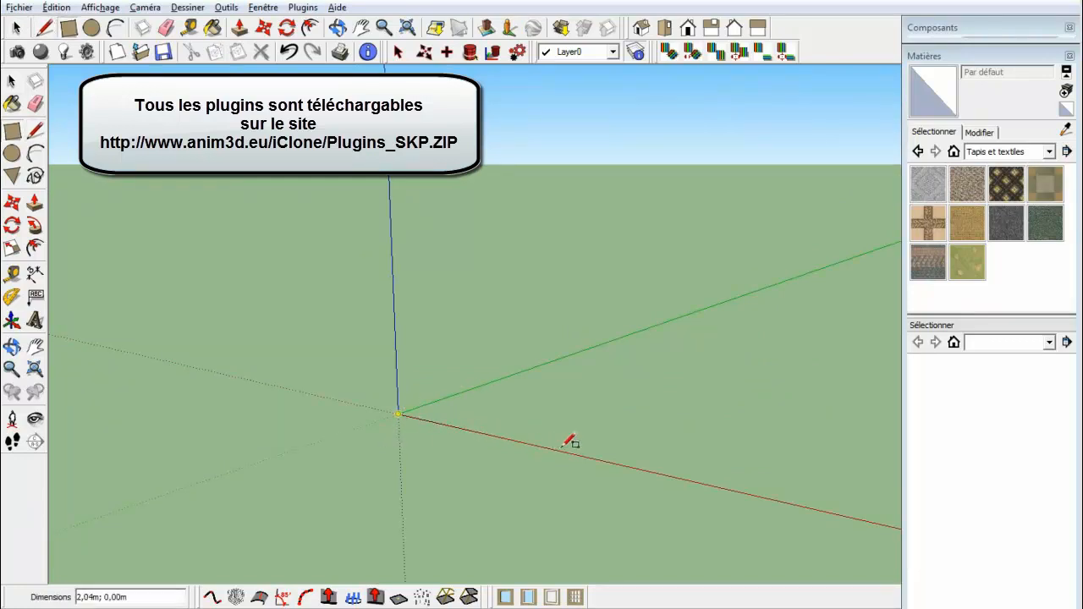
{"action": "left_click", "coordinate": [589, 437]}
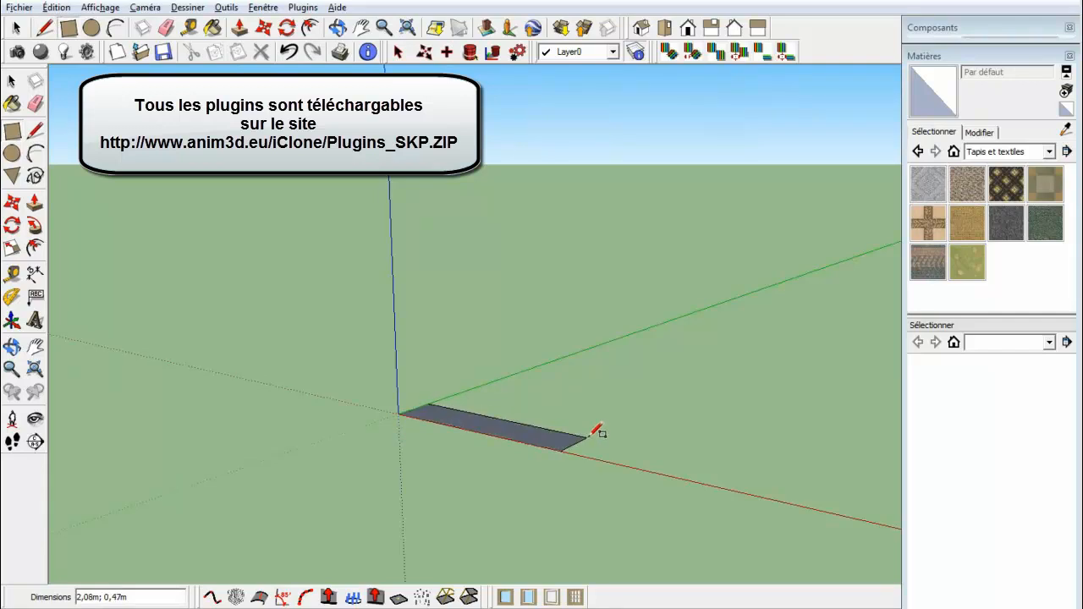
{"action": "key", "text": "p"}
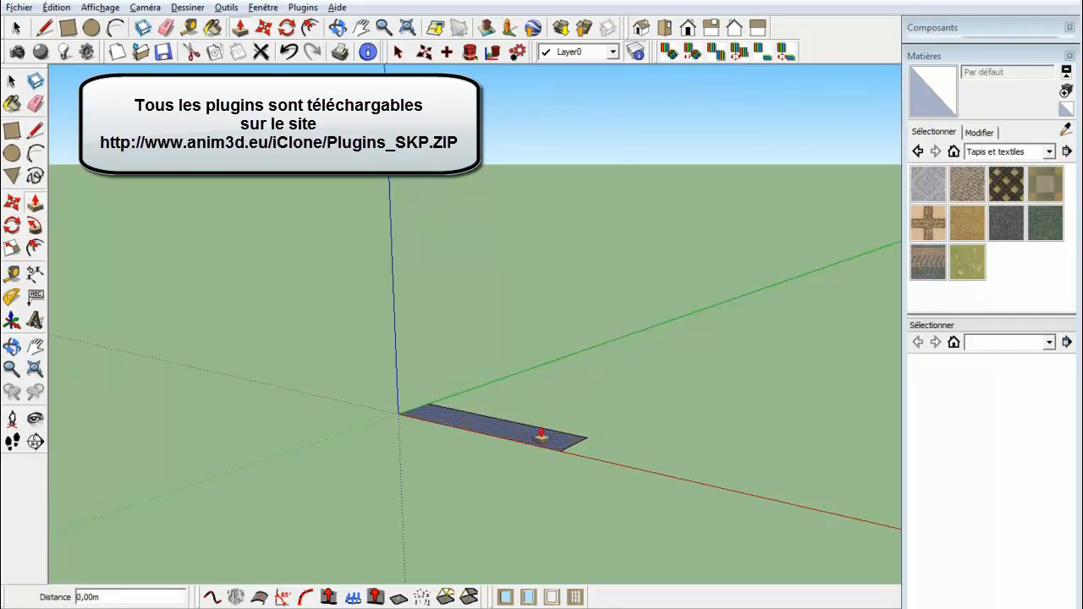
{"action": "left_click_drag", "start_coordinate": [542, 437], "coordinate": [530, 370]}
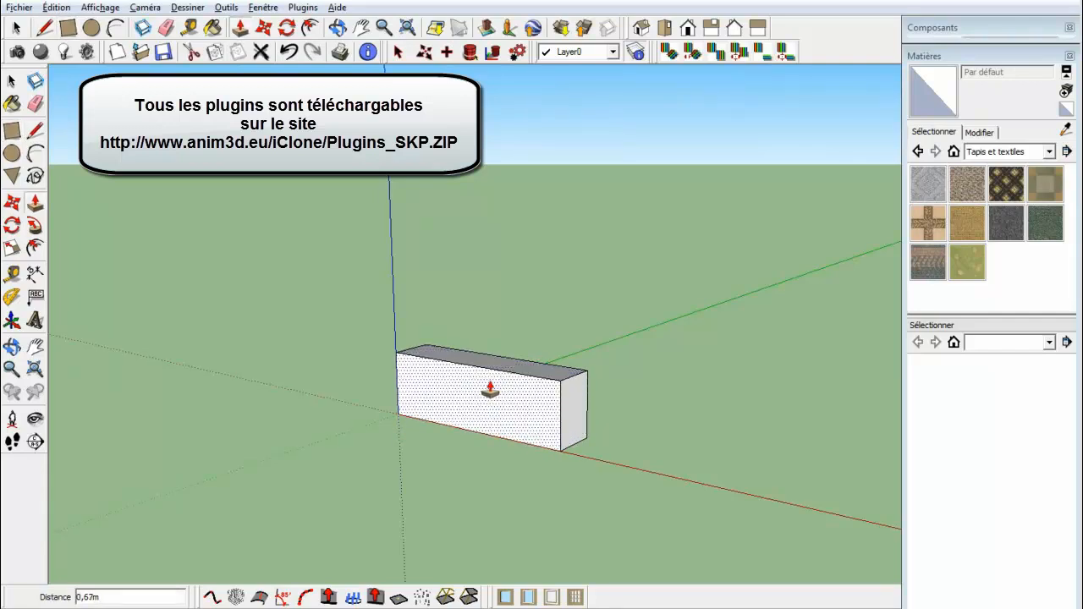
Paint the box's front and top faces with the Bois_bambou_moyen wood material.
{"action": "middle_click_drag", "start_coordinate": [460, 389], "coordinate": [711, 574]}
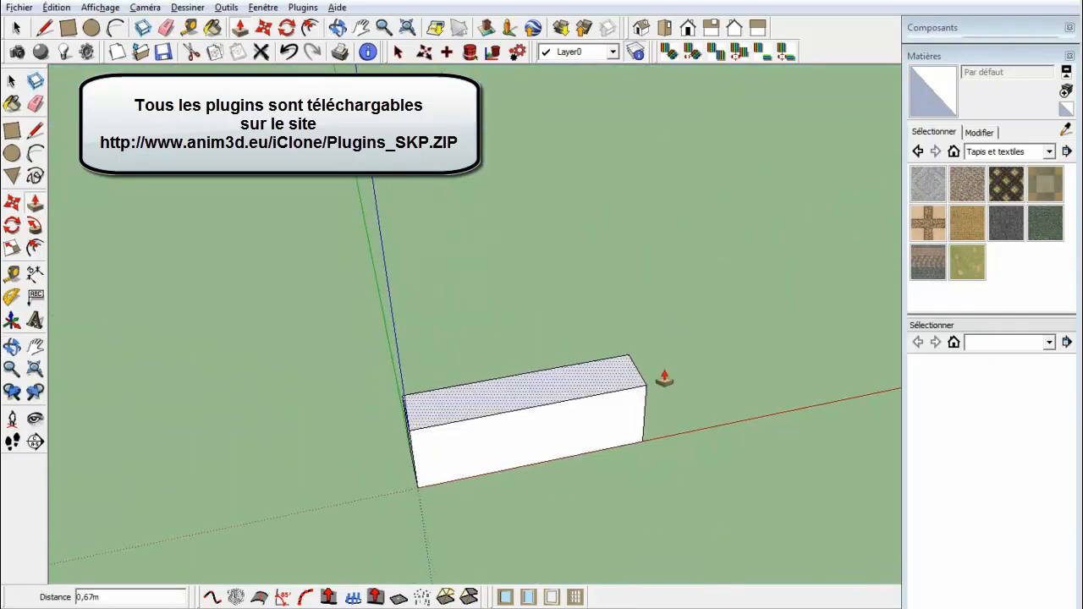
{"action": "left_click", "coordinate": [1050, 152]}
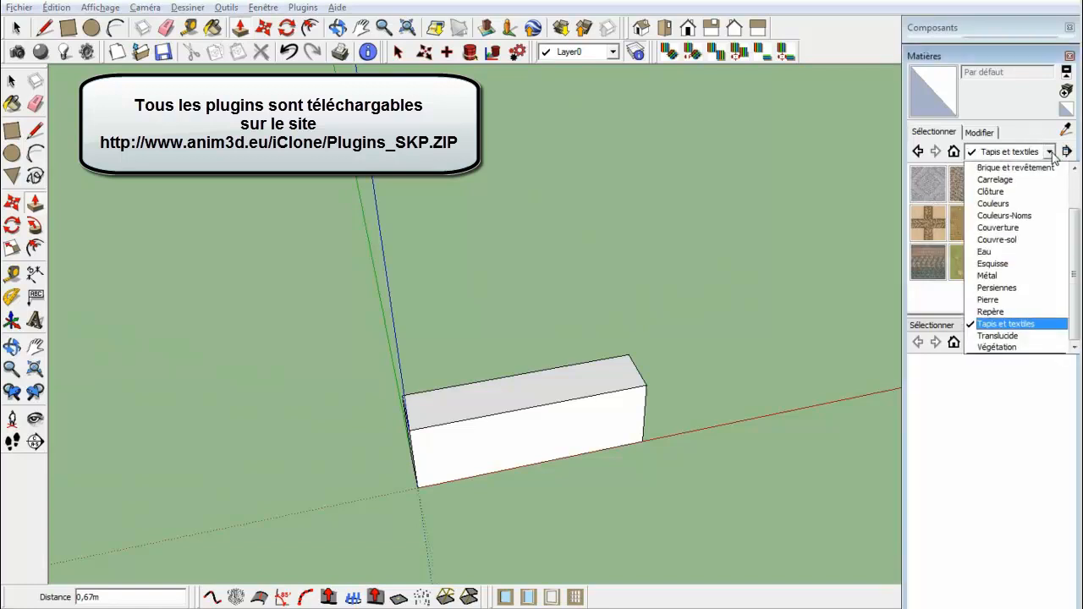
{"action": "scroll", "coordinate": [1045, 188], "scroll_direction": "up", "scroll_amount": 1}
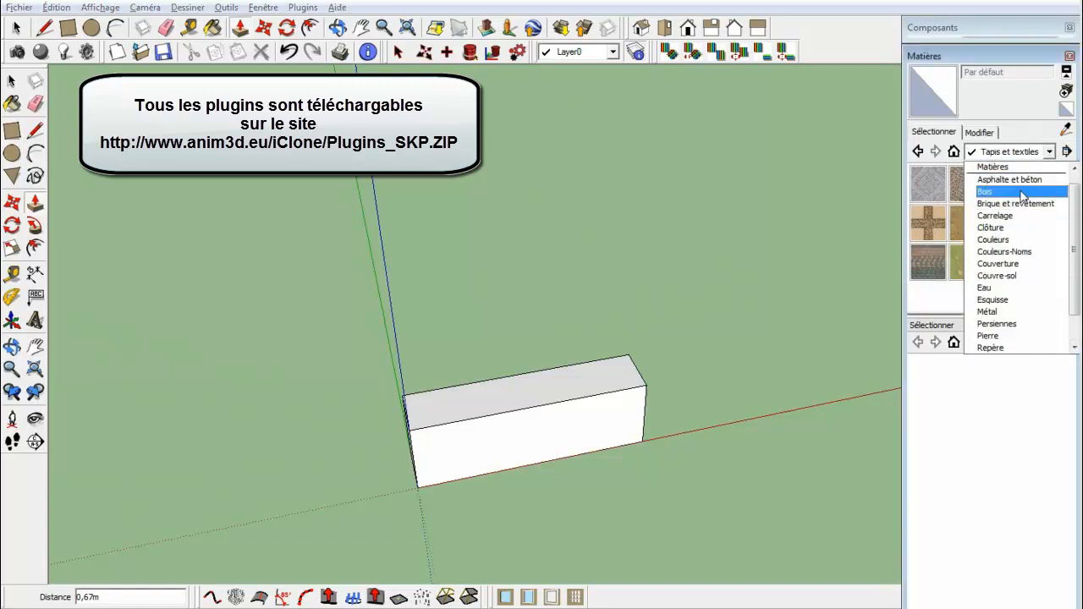
{"action": "left_click", "coordinate": [1023, 193]}
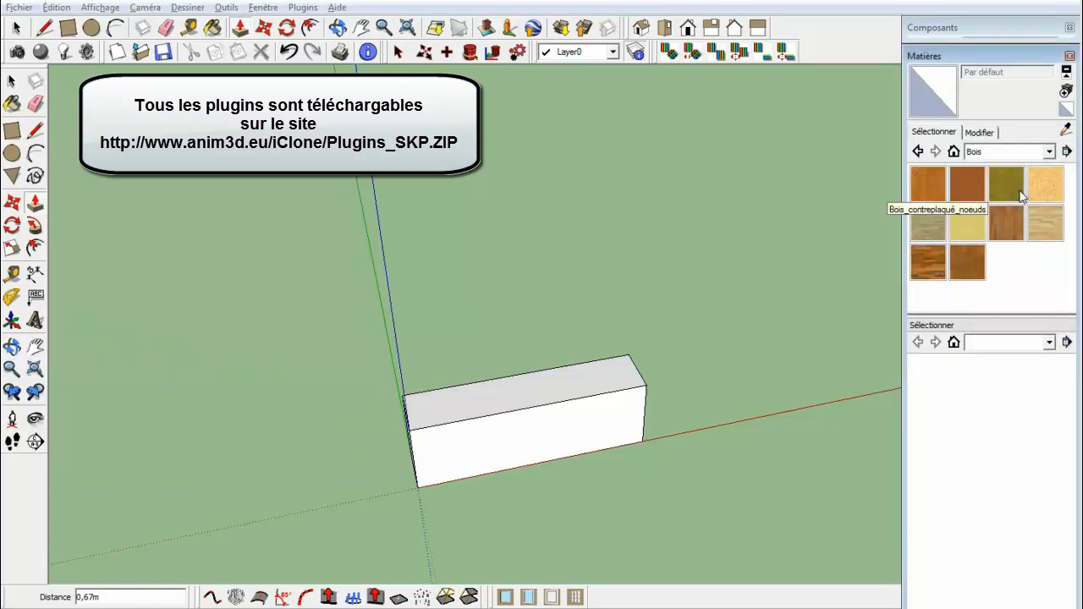
{"action": "left_click", "coordinate": [927, 178]}
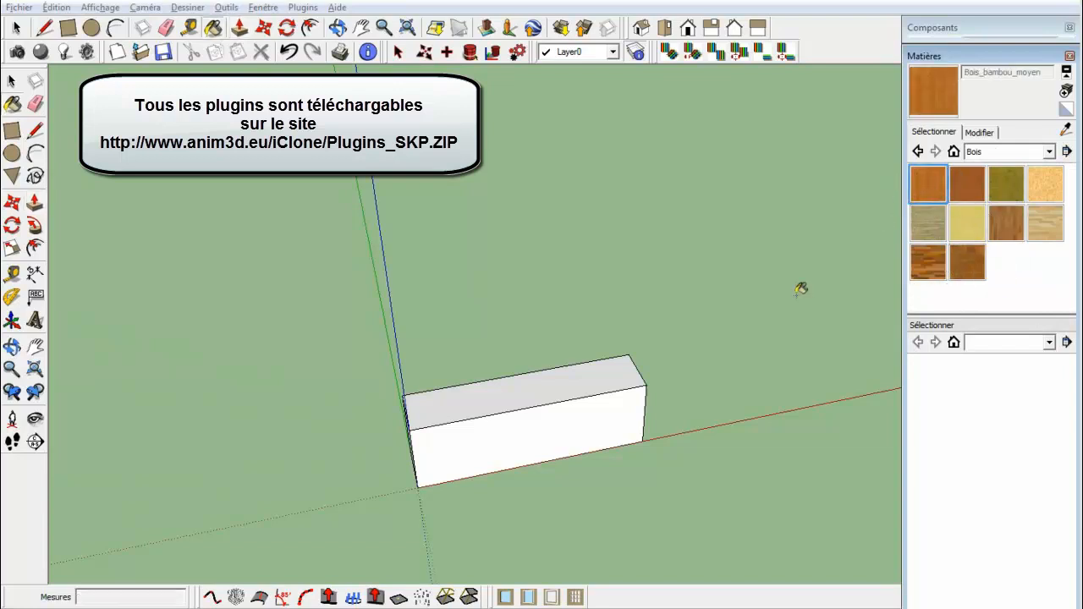
{"action": "left_click", "coordinate": [555, 420]}
{"action": "left_click", "coordinate": [545, 391]}
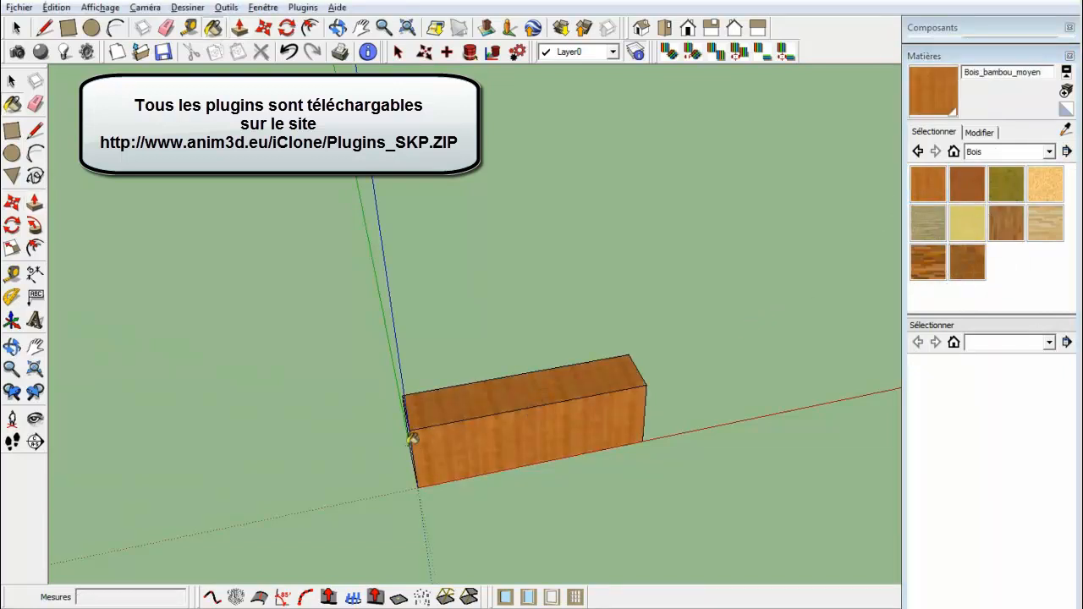
Rotate the wood texture by 90 degrees on the box's top face and front face with the texture rotation plugin.
{"action": "mouse_move", "coordinate": [412, 439]}
{"action": "middle_mouse_down"}
{"action": "mouse_move", "coordinate": [380, 471]}
{"action": "mouse_move", "coordinate": [363, 409]}
{"action": "mouse_move", "coordinate": [363, 325]}
{"action": "middle_mouse_up"}
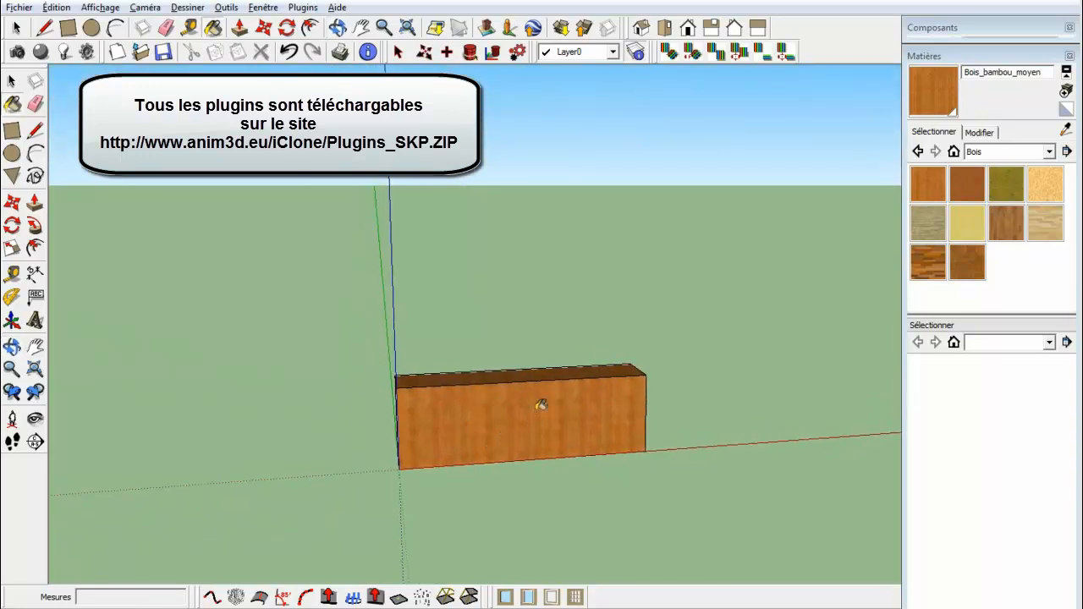
{"action": "middle_click_drag", "start_coordinate": [697, 375], "coordinate": [653, 571]}
{"action": "middle_click_drag", "start_coordinate": [610, 437], "coordinate": [618, 503]}
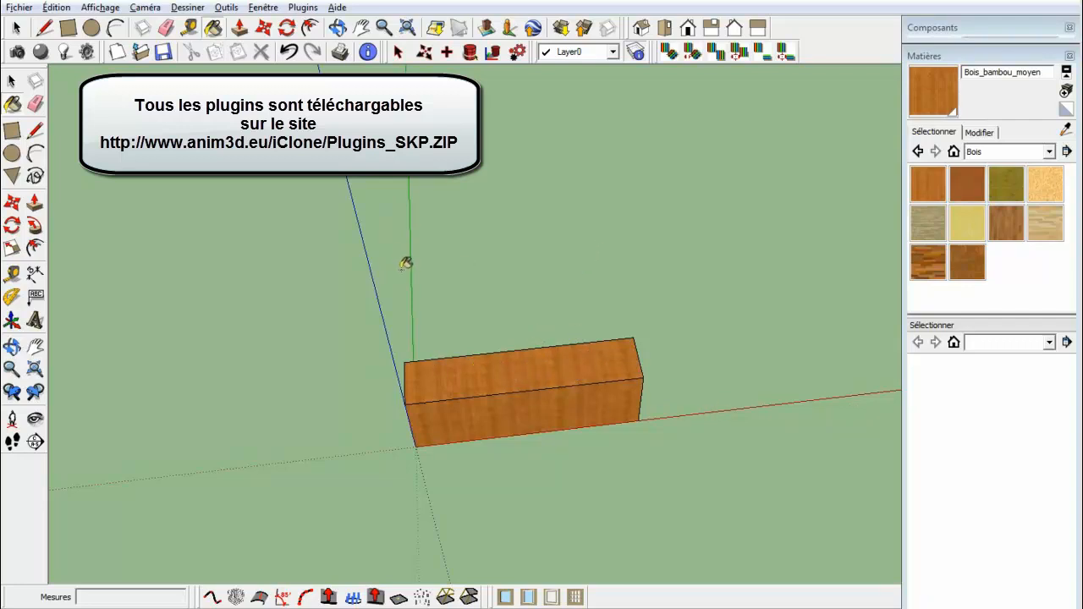
{"action": "key", "text": "space"}
{"action": "left_click", "coordinate": [475, 372]}
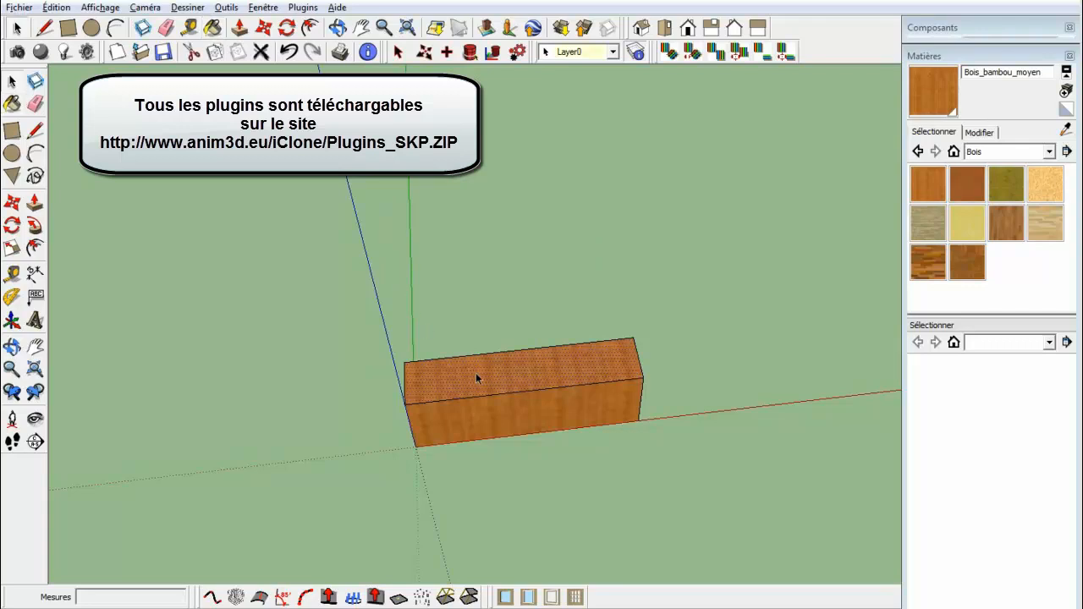
{"action": "left_click", "coordinate": [669, 52]}
{"action": "key", "text": "Return"}
{"action": "left_click", "coordinate": [590, 408]}
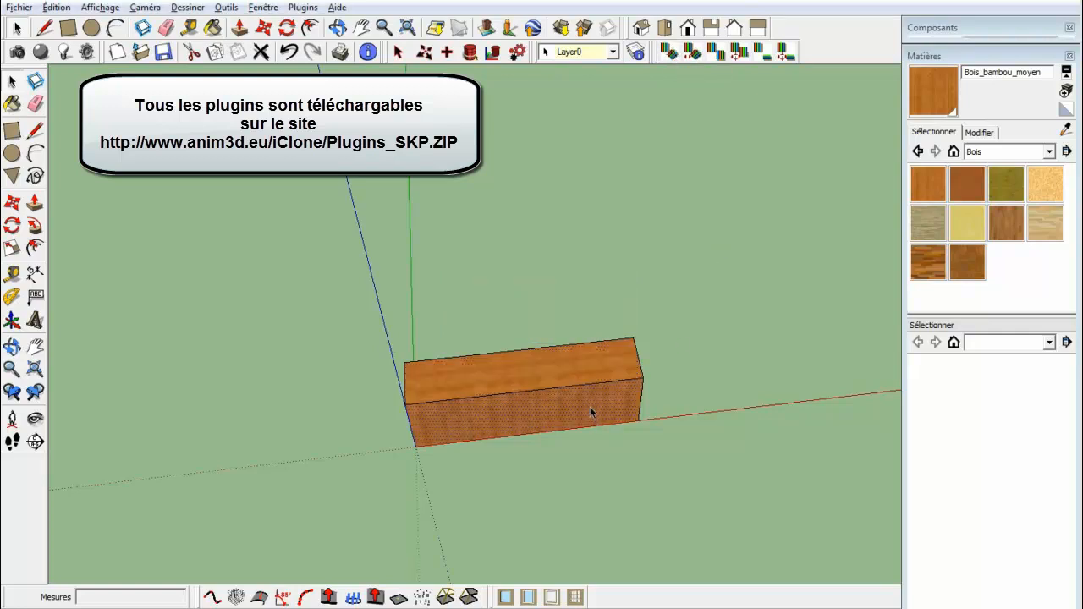
{"action": "left_click", "coordinate": [670, 51]}
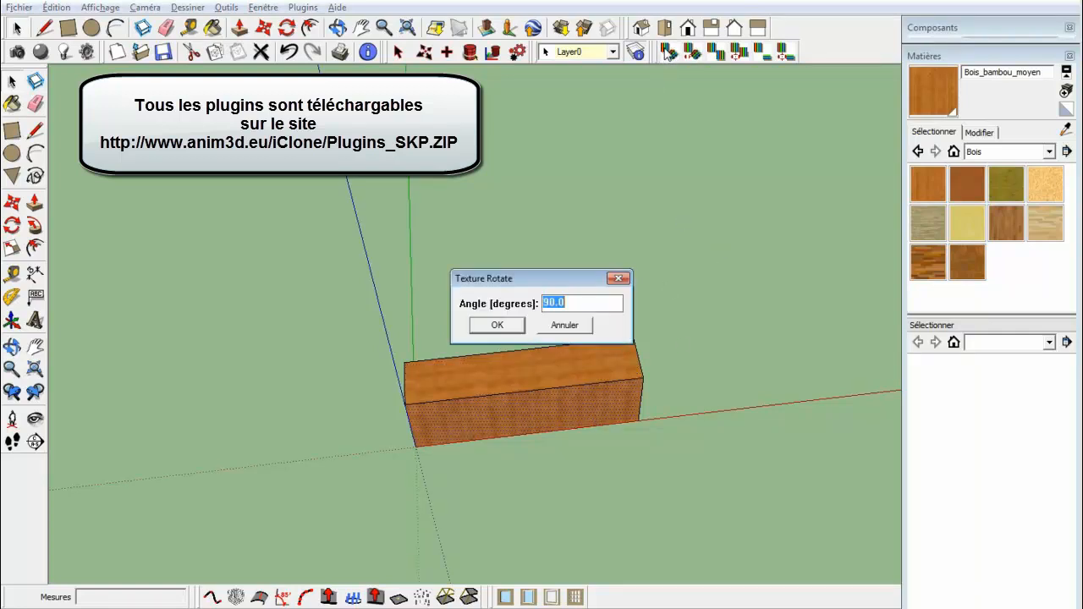
{"action": "key", "text": "Return"}
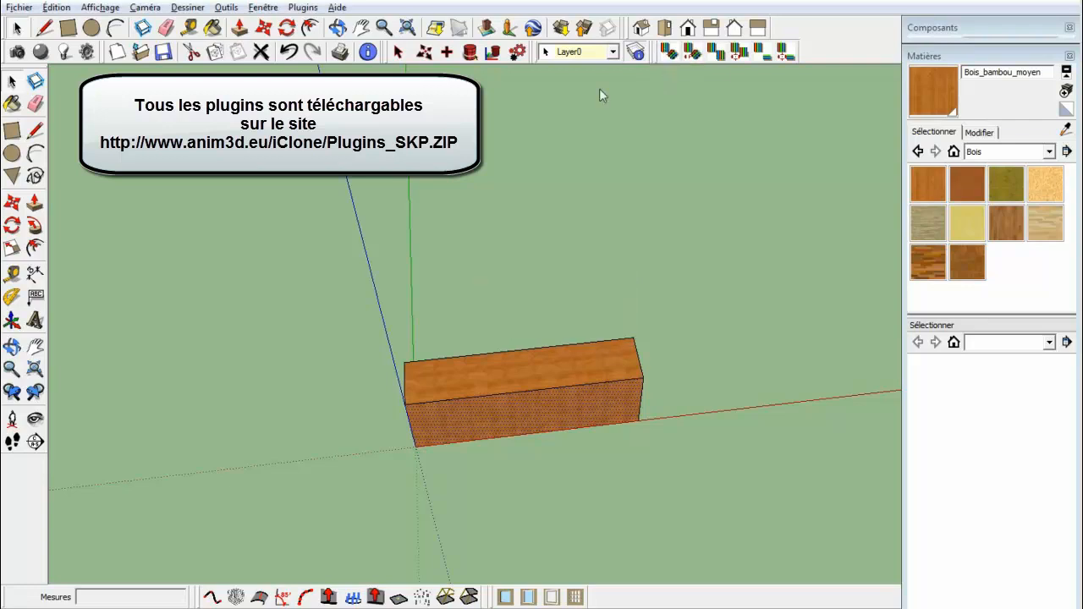
{"action": "left_click", "coordinate": [700, 377]}
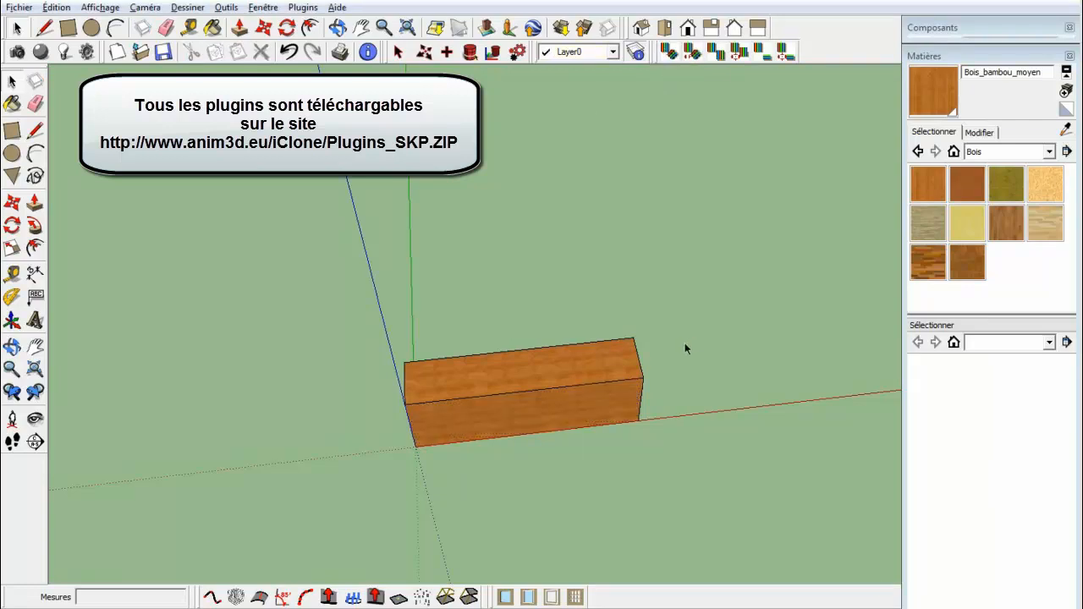
Examine the direction of the wood grain on the box's top and front faces up close.
{"action": "key", "text": "o"}
{"action": "left_click_drag", "start_coordinate": [673, 432], "coordinate": [637, 459]}
{"action": "key", "text": "space"}
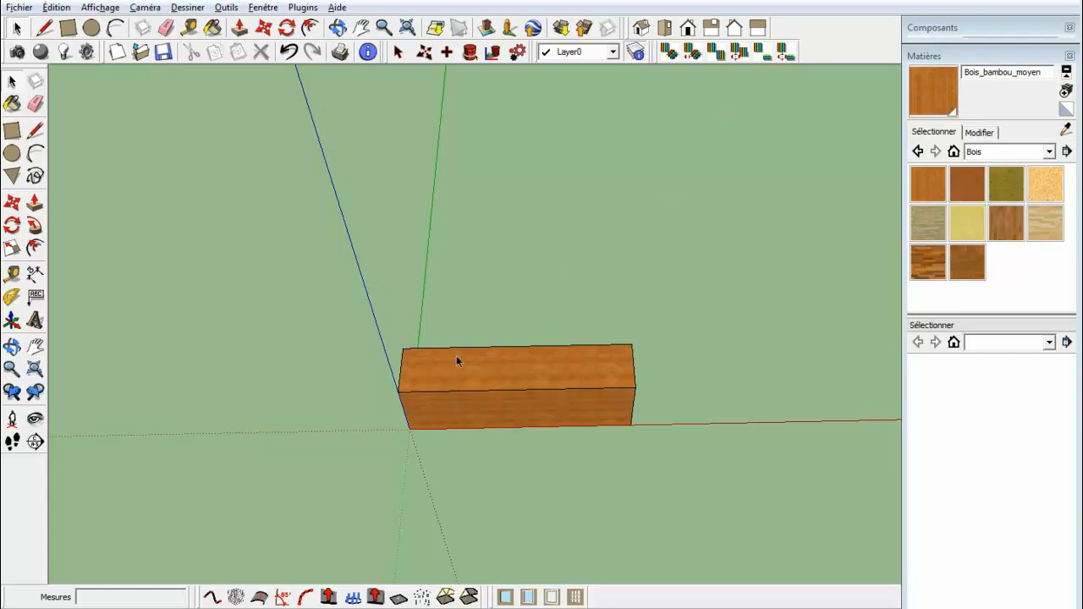
{"action": "scroll", "coordinate": [456, 355], "scroll_direction": "down", "scroll_amount": 2}
{"action": "scroll", "coordinate": [461, 354], "scroll_direction": "up", "scroll_amount": 4}
{"action": "scroll", "coordinate": [466, 356], "scroll_direction": "up", "scroll_amount": 2}
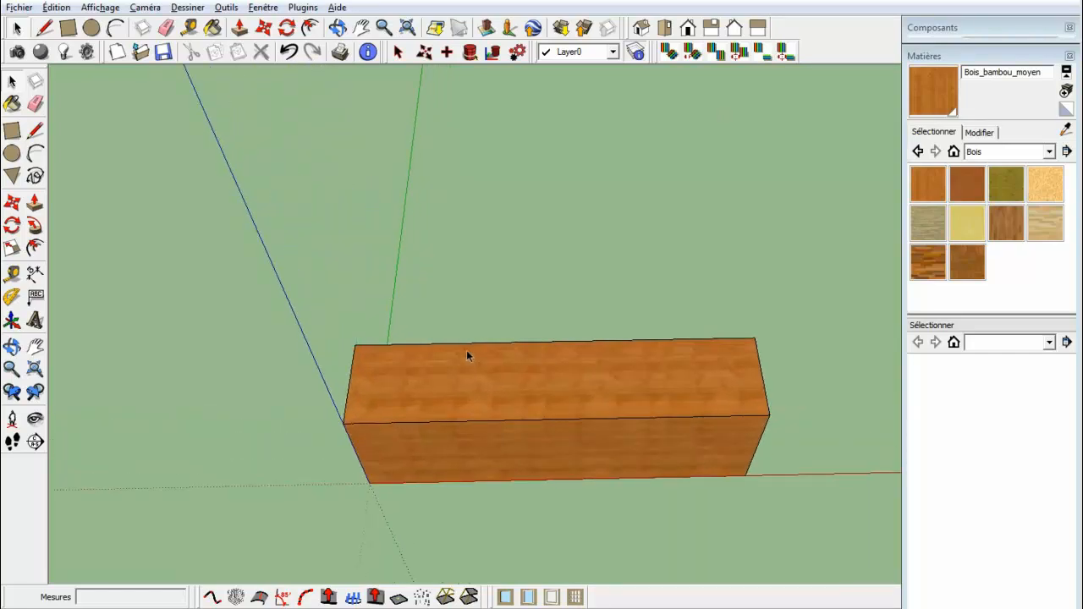